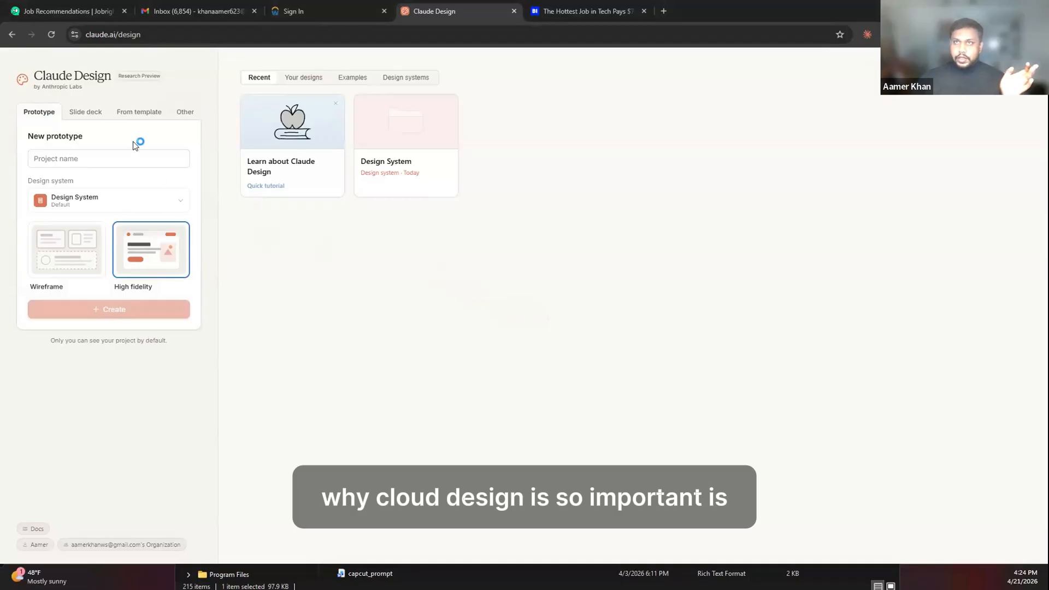
Review the Slide deck, From template and Other project types, as well as the organization's design systems
{"action": "left_click", "coordinate": [98, 112]}
{"action": "left_click", "coordinate": [143, 105]}
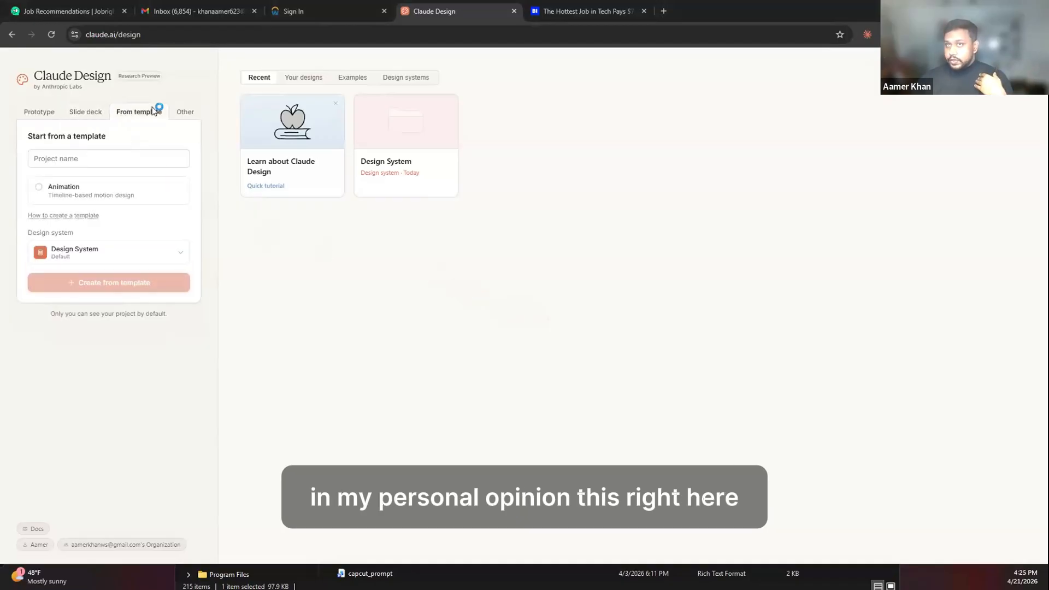
{"action": "left_click", "coordinate": [189, 107]}
{"action": "left_click", "coordinate": [407, 78]}
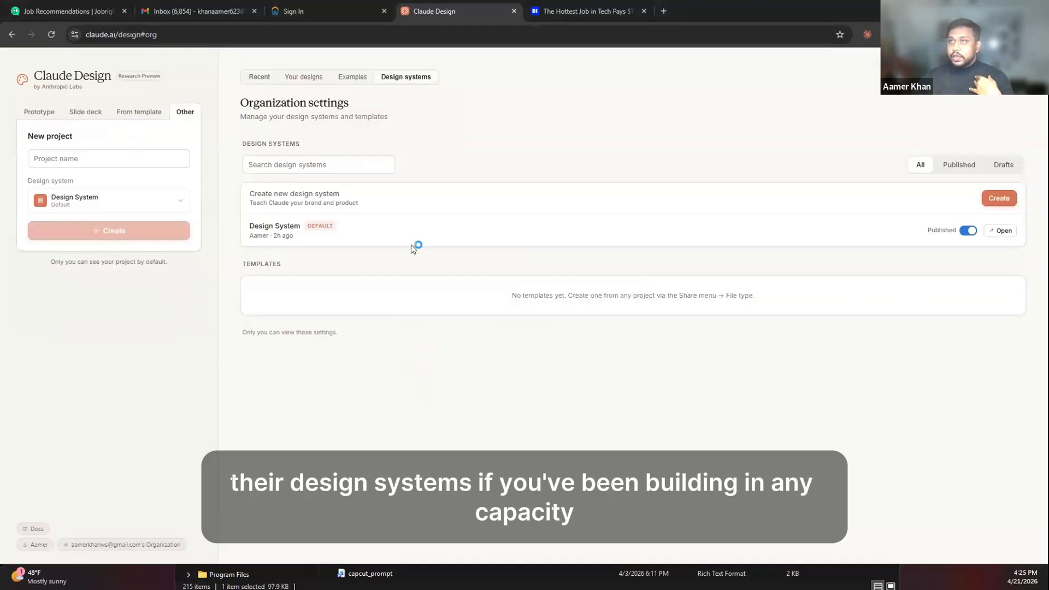
Open the existing Design System project from your designs and go to its field for linking code on GitHub
{"action": "left_click", "coordinate": [303, 82]}
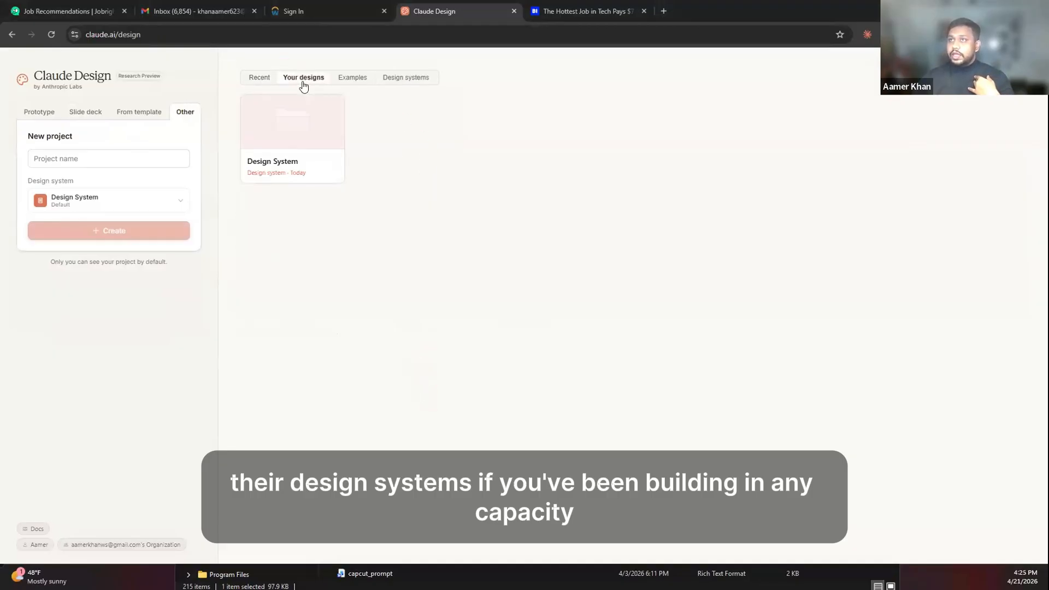
{"action": "left_click", "coordinate": [303, 127]}
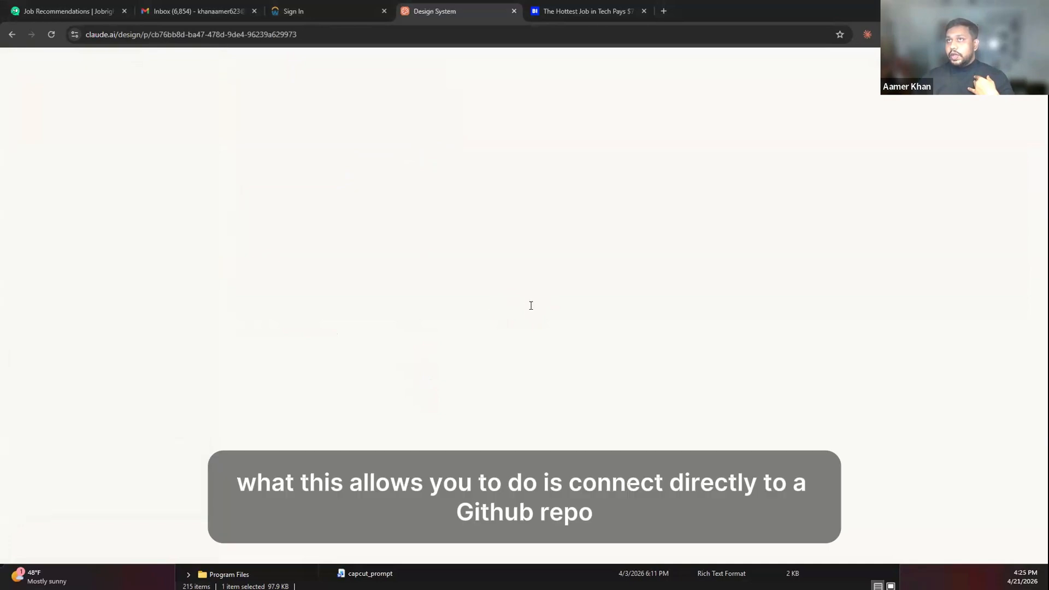
{"action": "scroll", "coordinate": [546, 316], "scroll_direction": "down", "scroll_amount": 1}
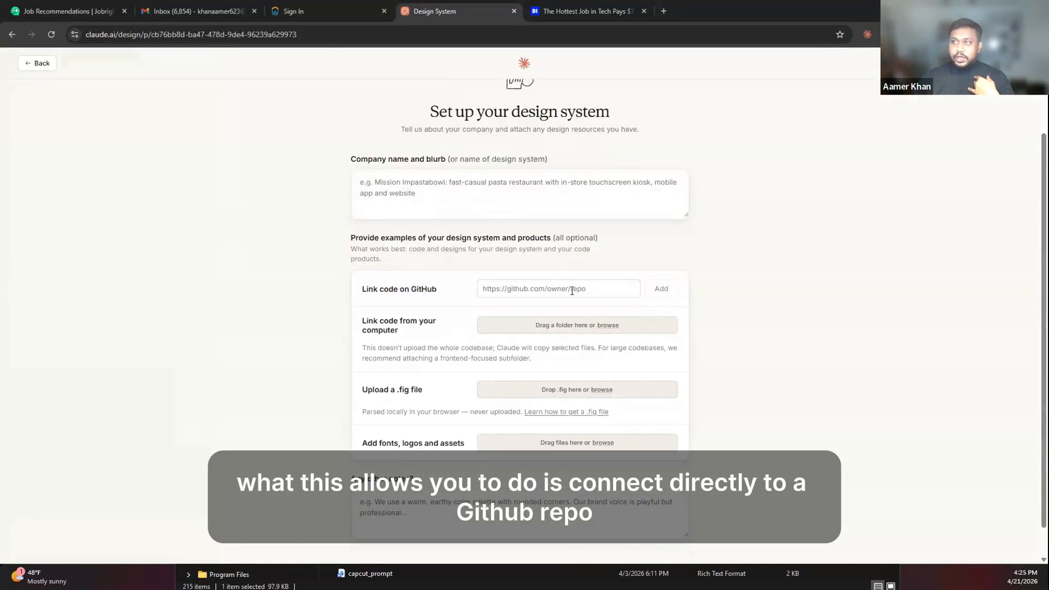
{"action": "left_click", "coordinate": [572, 290]}
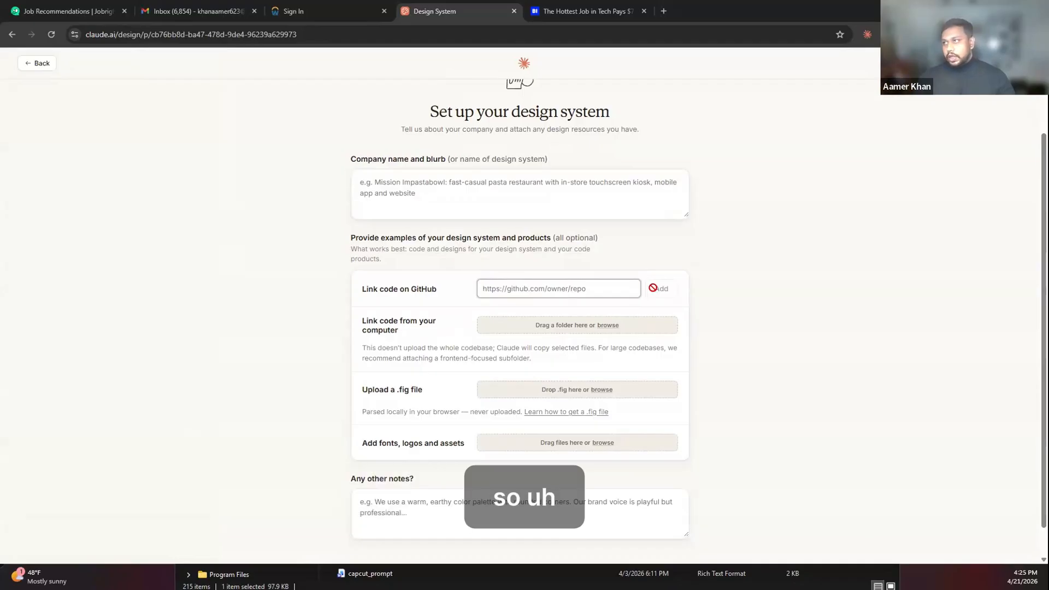
Check the local folder picker and the GitHub link field in the design system setup, and return to the project overview
{"action": "left_click", "coordinate": [606, 325]}
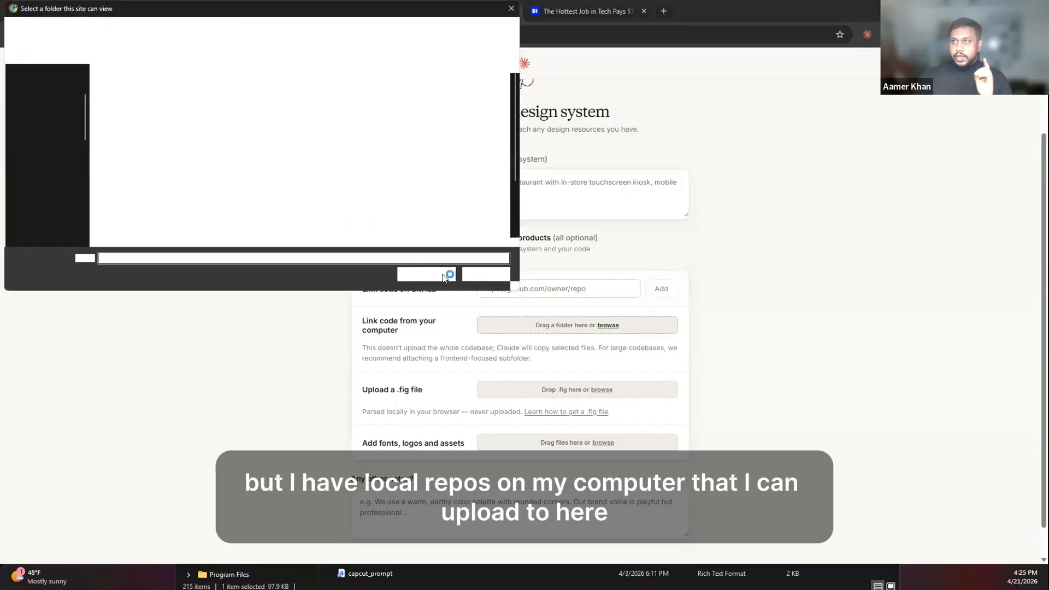
{"action": "left_click", "coordinate": [492, 276]}
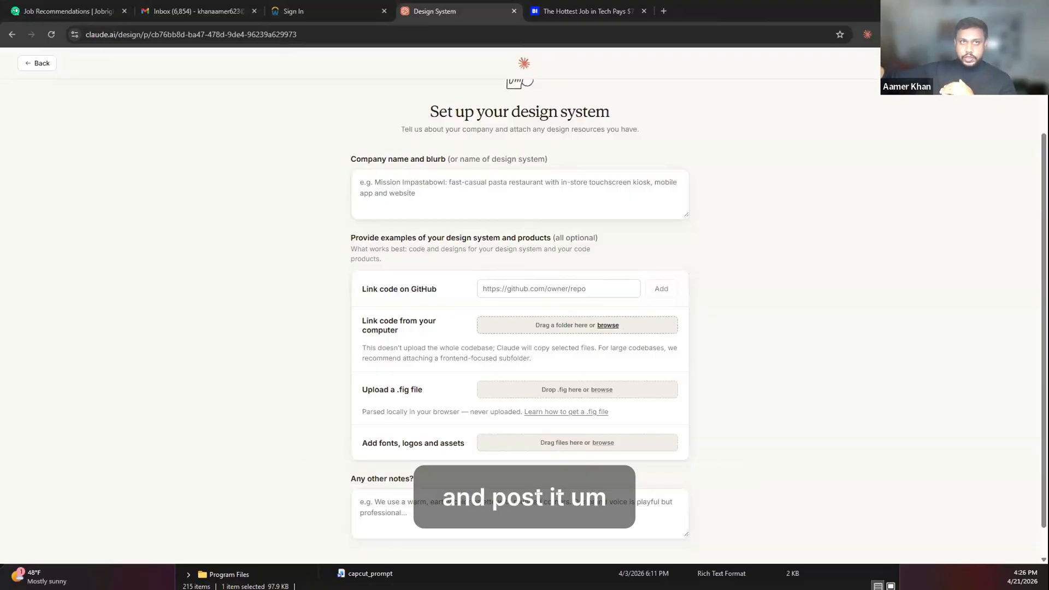
{"action": "left_click", "coordinate": [601, 288]}
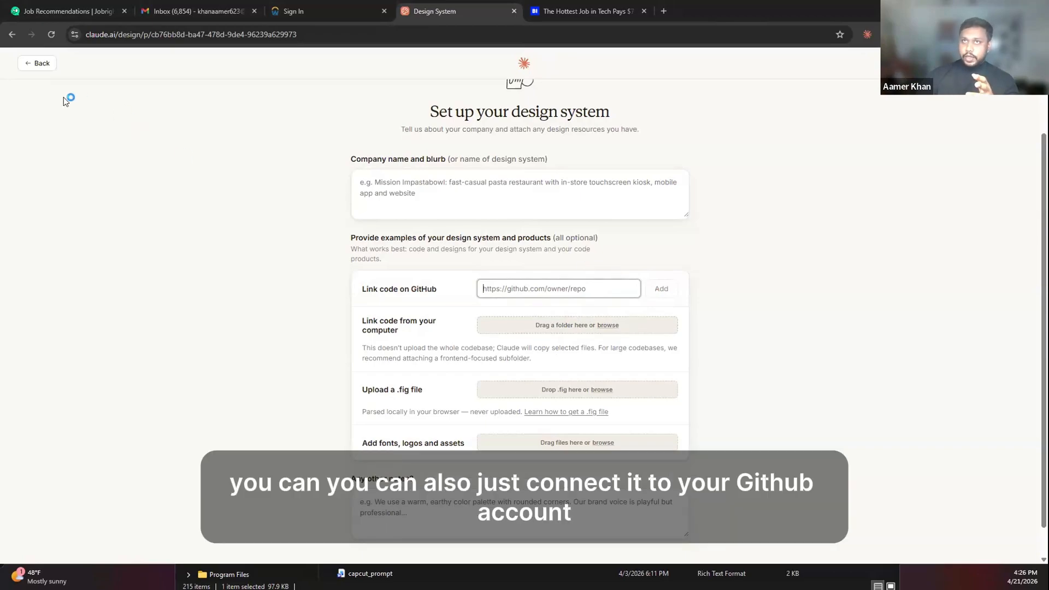
{"action": "left_click", "coordinate": [37, 63]}
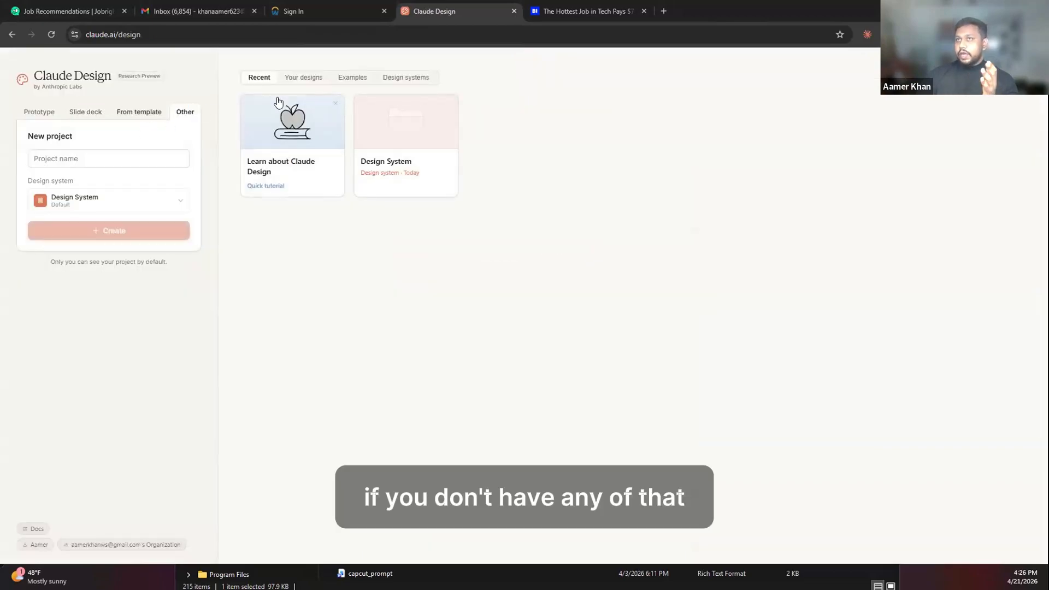
Browse the examples gallery from the text particle effects down to the App onboarding sign-up flow
{"action": "left_click", "coordinate": [303, 79]}
{"action": "left_click", "coordinate": [354, 77]}
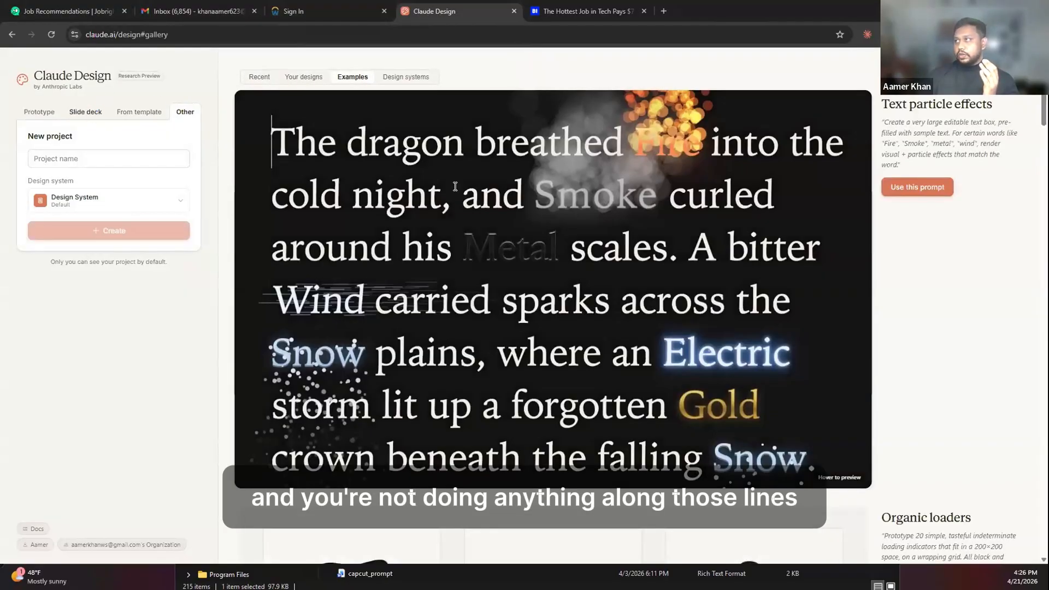
{"action": "mouse_move", "coordinate": [409, 111]}
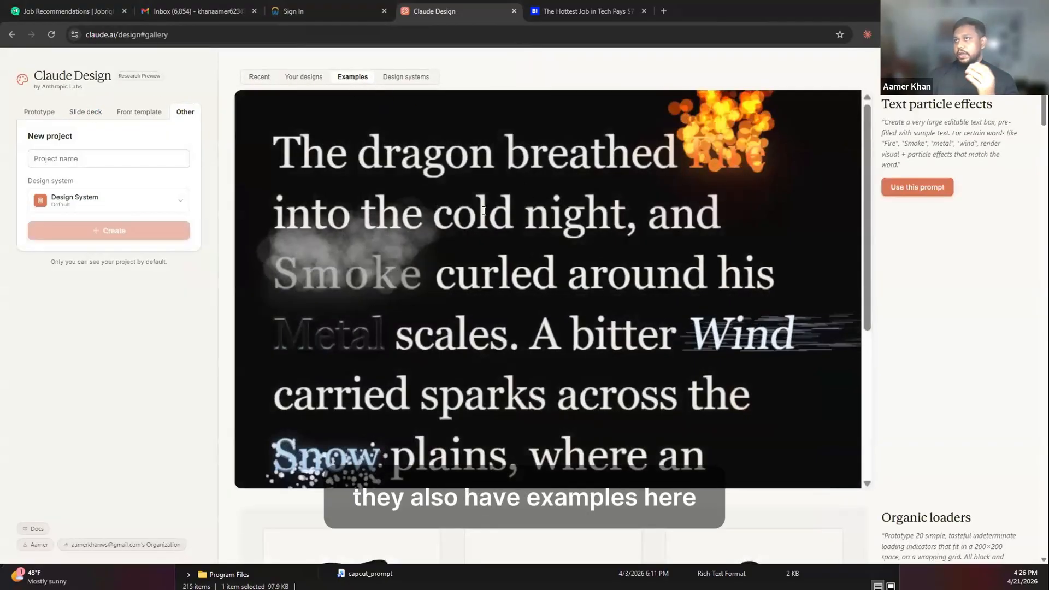
{"action": "scroll", "coordinate": [499, 278], "scroll_direction": "down", "scroll_amount": 4}
{"action": "scroll", "coordinate": [945, 295], "scroll_direction": "down", "scroll_amount": 7}
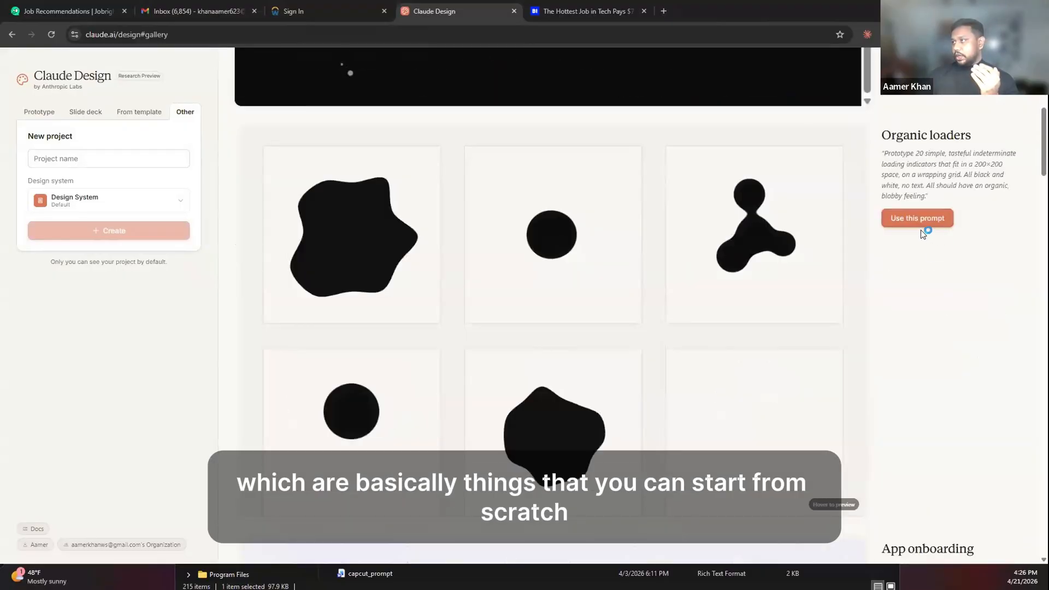
{"action": "scroll", "coordinate": [934, 339], "scroll_direction": "down", "scroll_amount": 4}
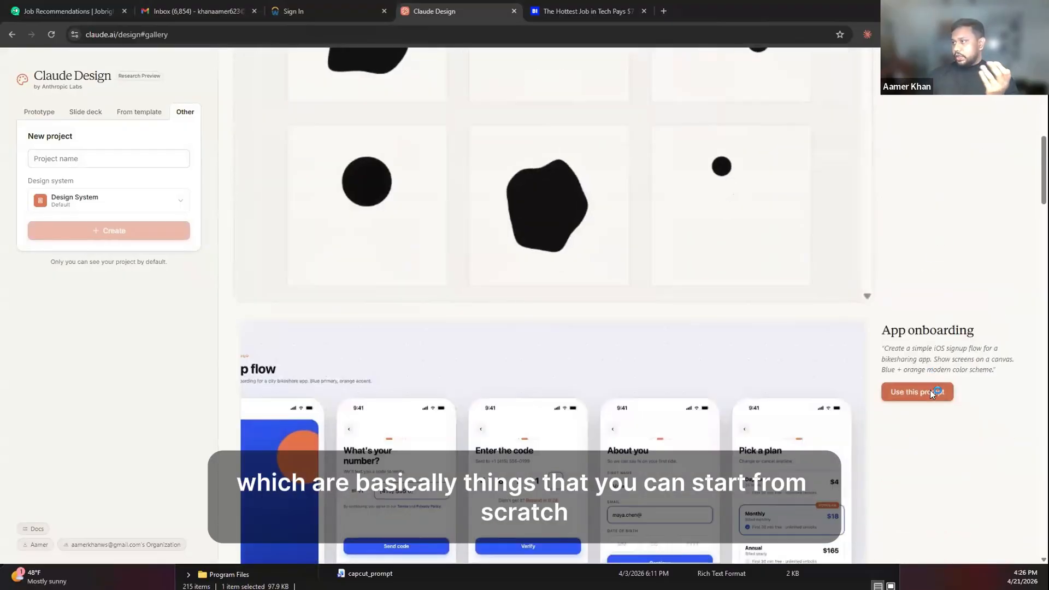
{"action": "scroll", "coordinate": [893, 376], "scroll_direction": "down", "scroll_amount": 2}
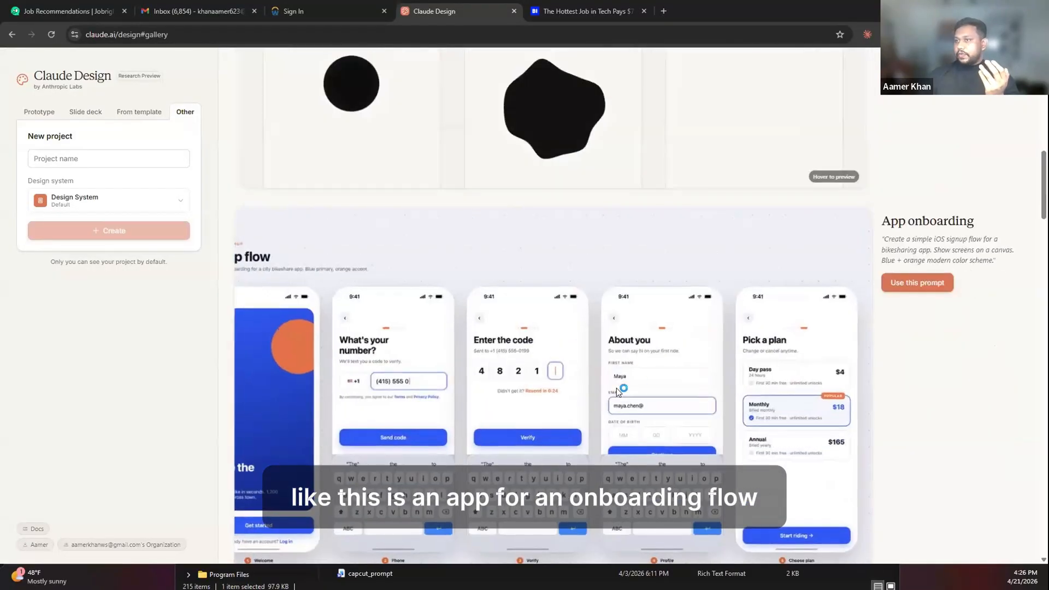
{"action": "scroll", "coordinate": [616, 388], "scroll_direction": "down", "scroll_amount": 2}
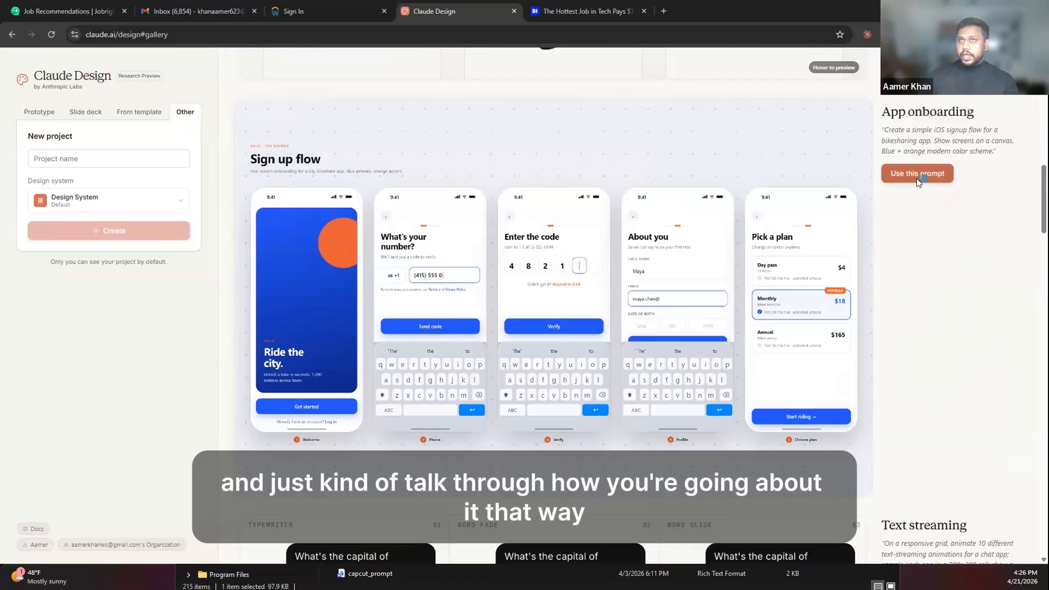
Compare the Wireframe and High fidelity options for a new prototype, ending on High fidelity
{"action": "left_click", "coordinate": [44, 111]}
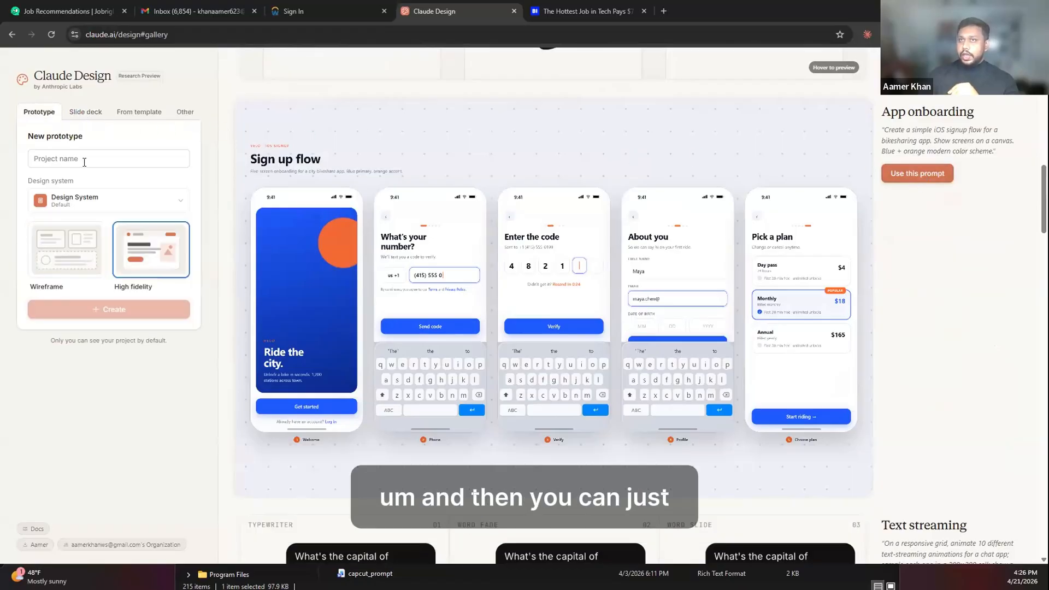
{"action": "left_click", "coordinate": [71, 249]}
{"action": "left_click", "coordinate": [144, 250]}
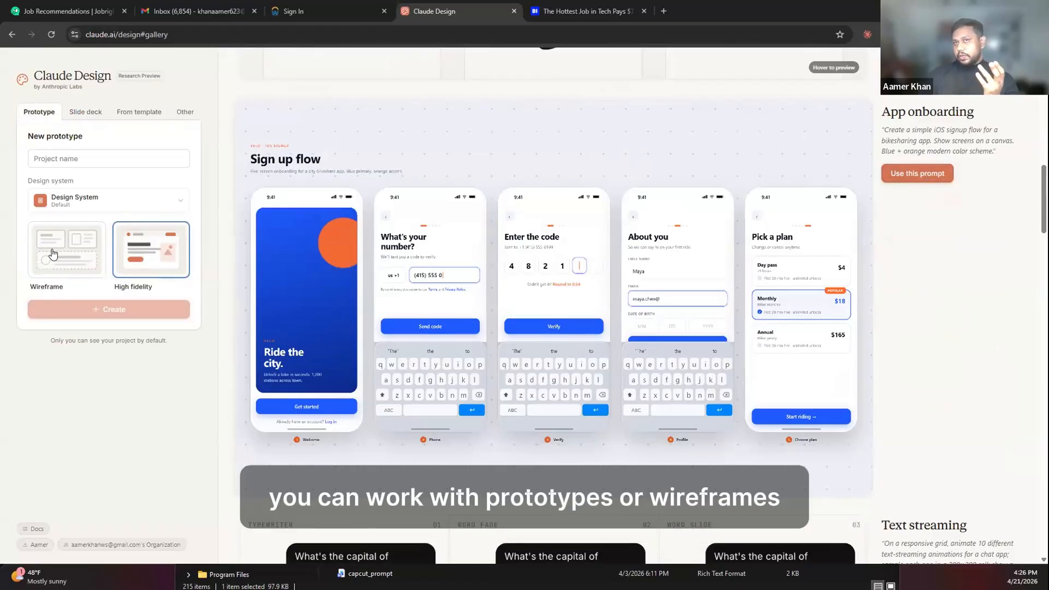
{"action": "left_click", "coordinate": [52, 252]}
{"action": "left_click", "coordinate": [131, 247]}
{"action": "left_click", "coordinate": [72, 246]}
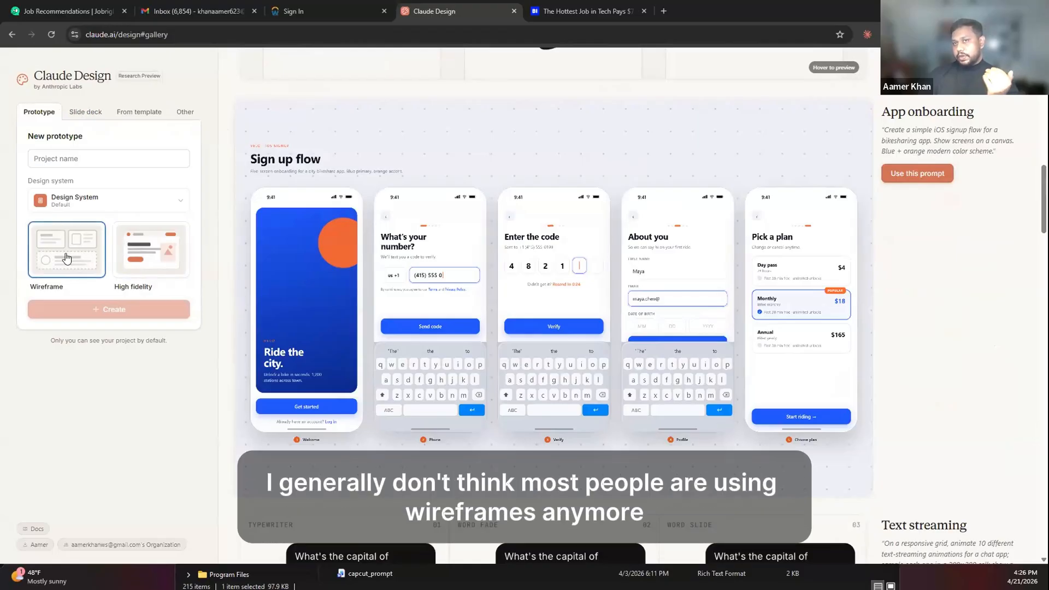
{"action": "left_click", "coordinate": [162, 242]}
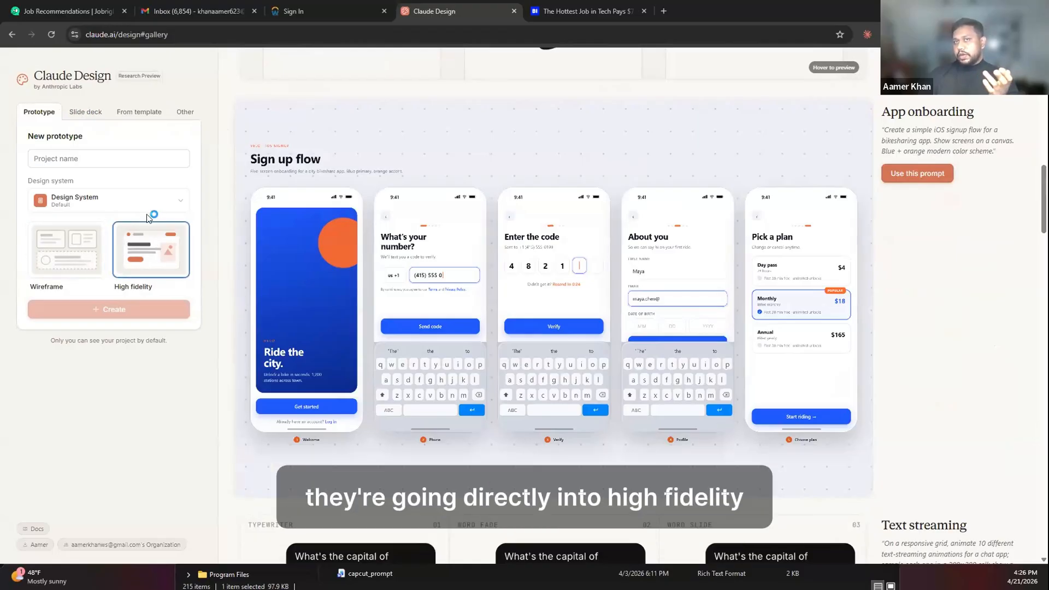
View the new slide deck options and examine the remaining gallery examples down to the Calculator construction kit
{"action": "left_click", "coordinate": [87, 112]}
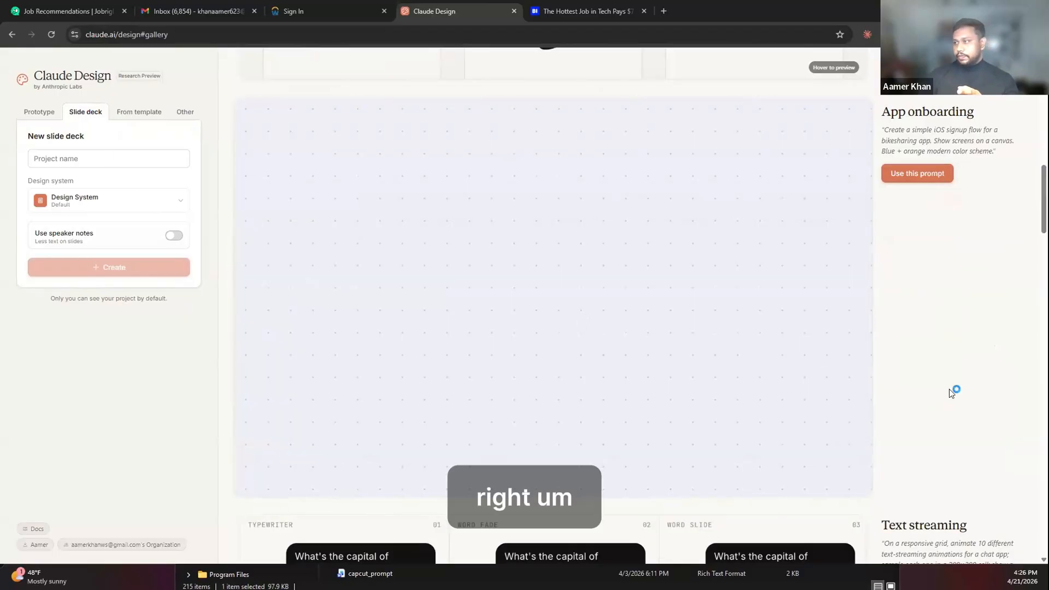
{"action": "scroll", "coordinate": [945, 388], "scroll_direction": "down", "scroll_amount": 6}
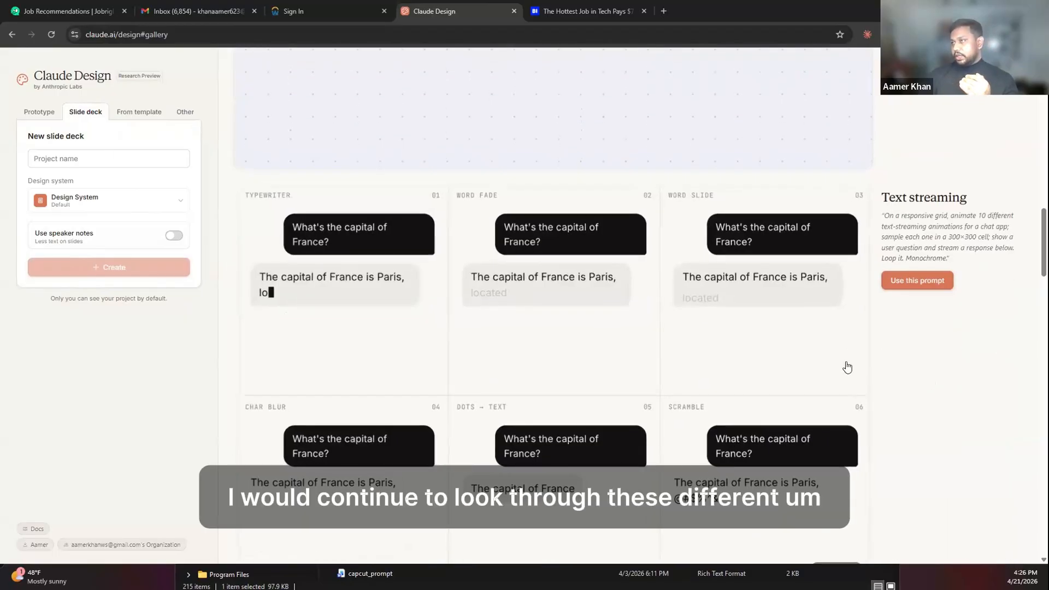
{"action": "scroll", "coordinate": [929, 367], "scroll_direction": "down", "scroll_amount": 8}
{"action": "scroll", "coordinate": [951, 356], "scroll_direction": "down", "scroll_amount": 17}
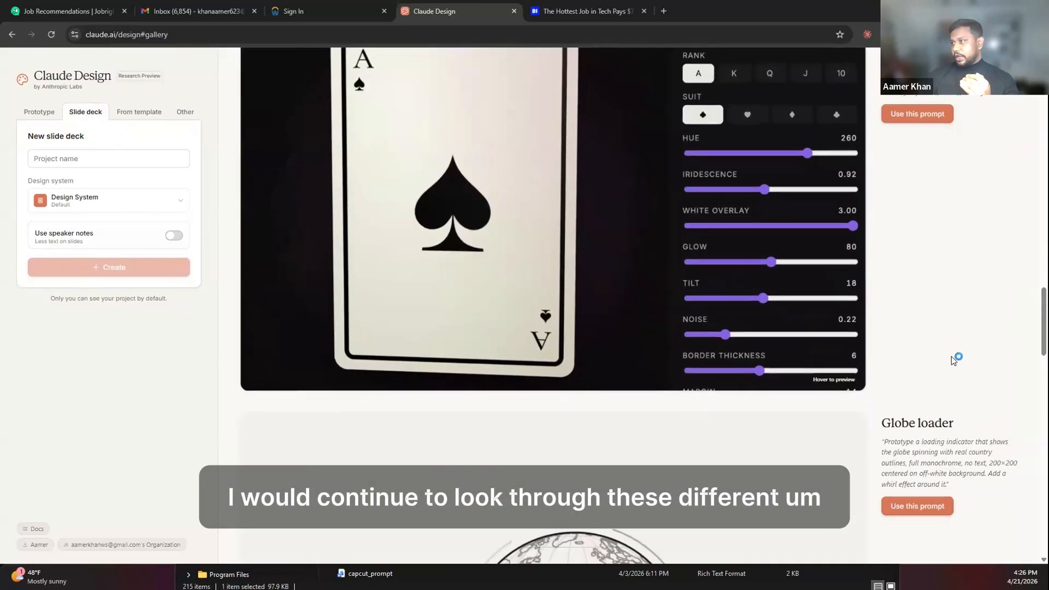
{"action": "scroll", "coordinate": [942, 356], "scroll_direction": "down", "scroll_amount": 14}
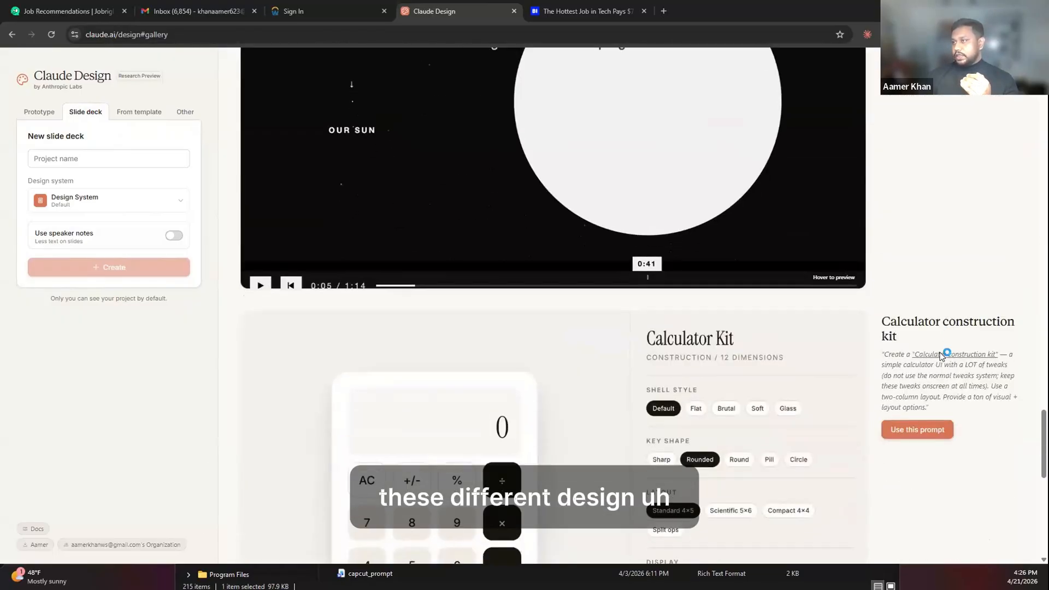
{"action": "scroll", "coordinate": [942, 357], "scroll_direction": "up", "scroll_amount": 7}
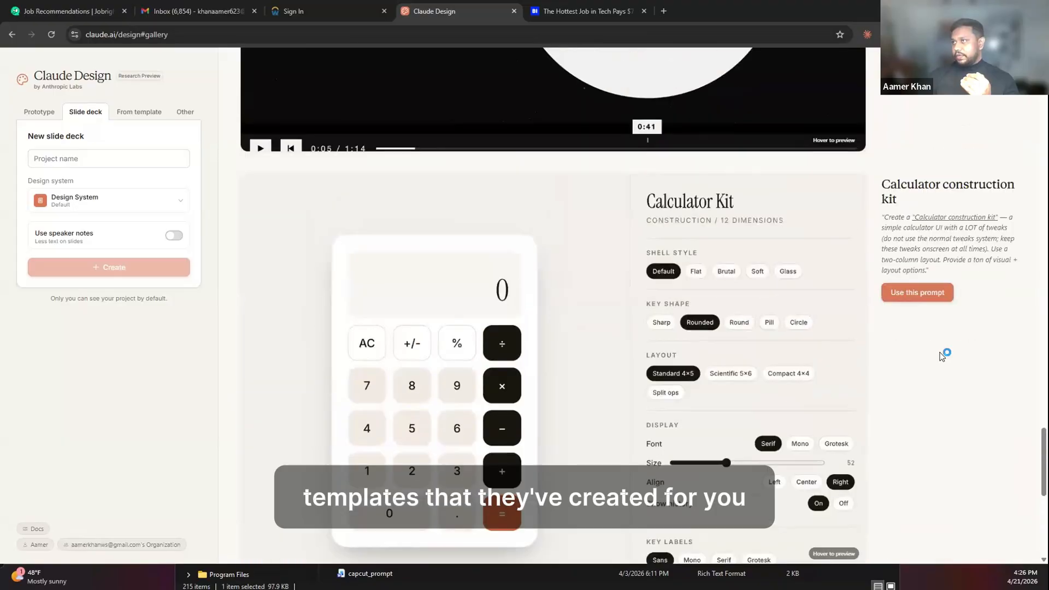
{"action": "scroll", "coordinate": [953, 410], "scroll_direction": "up", "scroll_amount": 20}
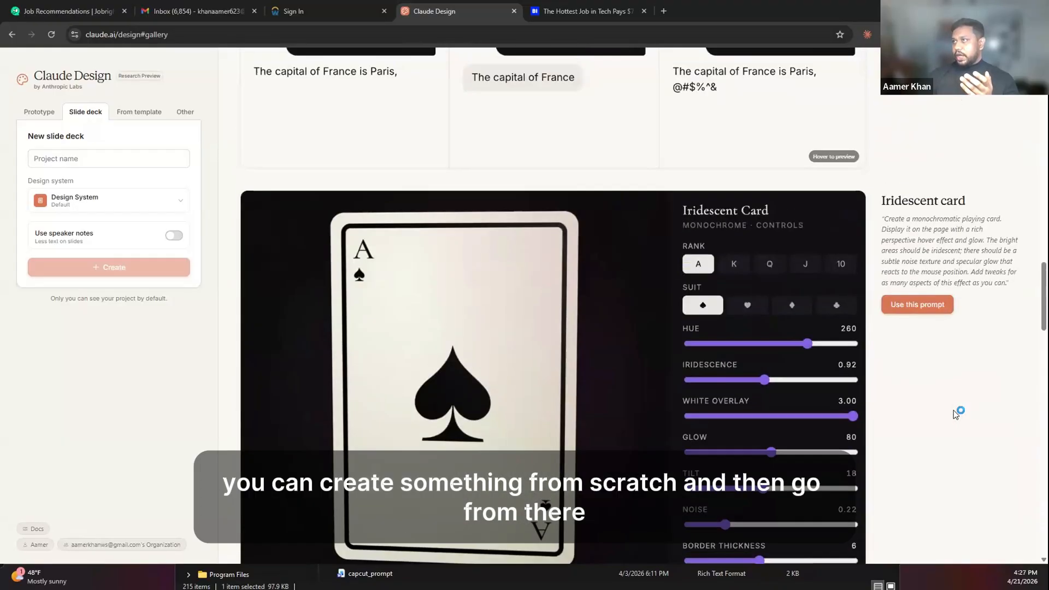
{"action": "scroll", "coordinate": [953, 411], "scroll_direction": "up", "scroll_amount": 14}
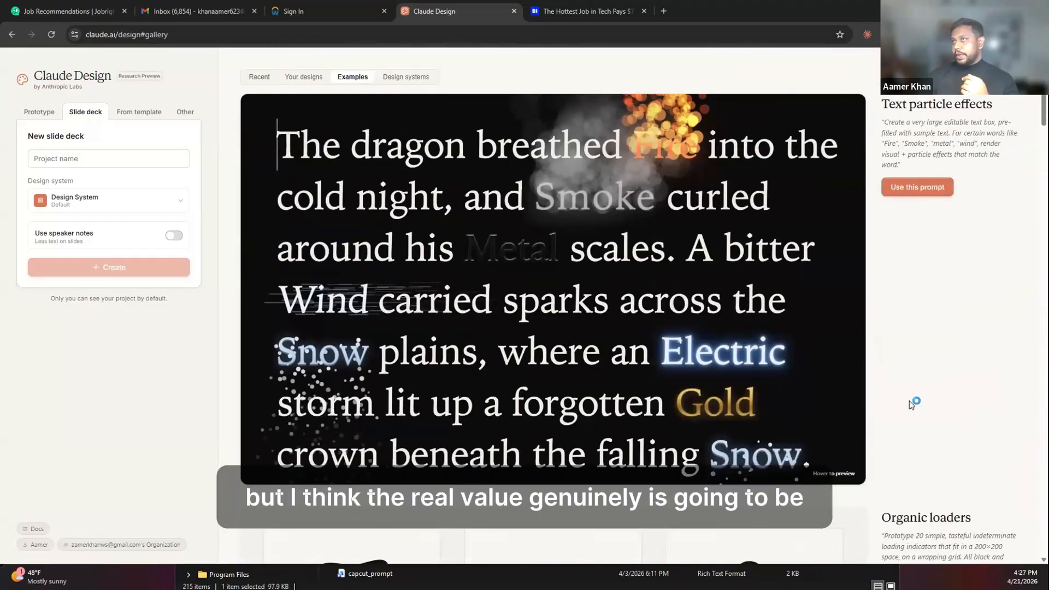
Review the From template and Other project options, the organization's design systems, and the design system choice for a new project
{"action": "left_click", "coordinate": [139, 112]}
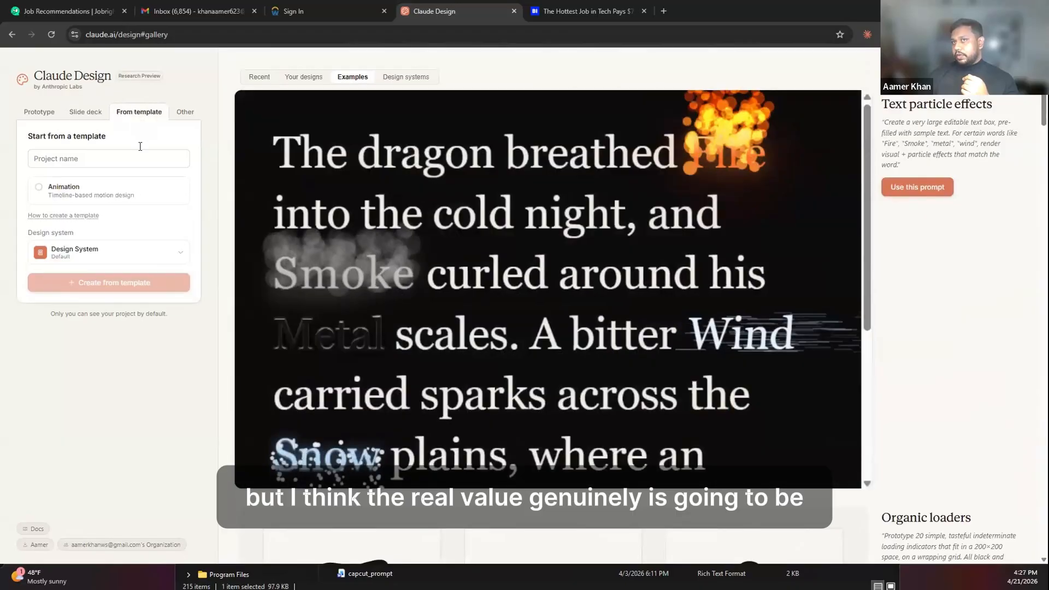
{"action": "left_click", "coordinate": [185, 111]}
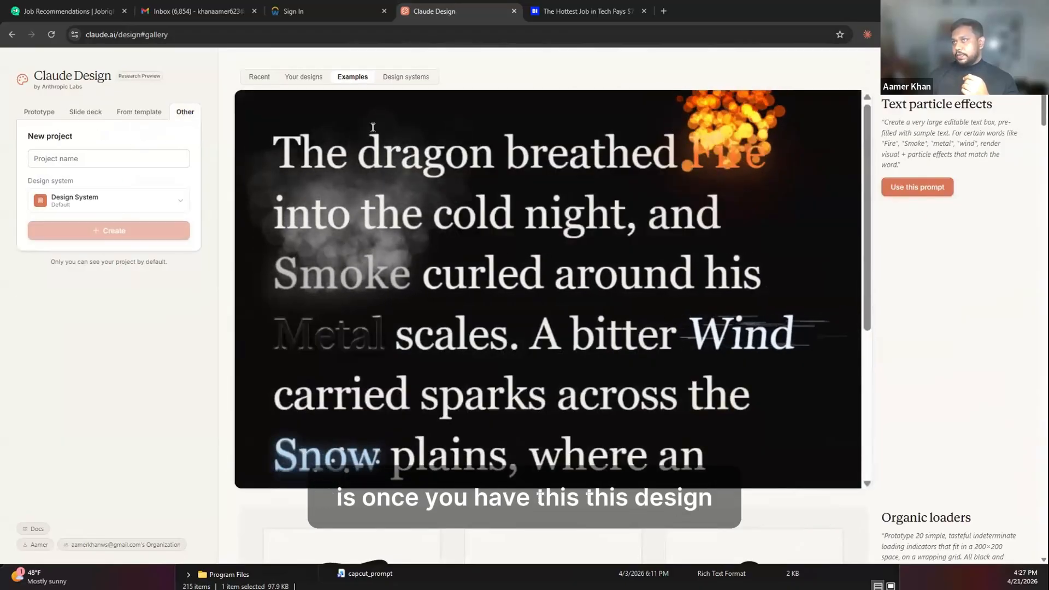
{"action": "left_click", "coordinate": [410, 86]}
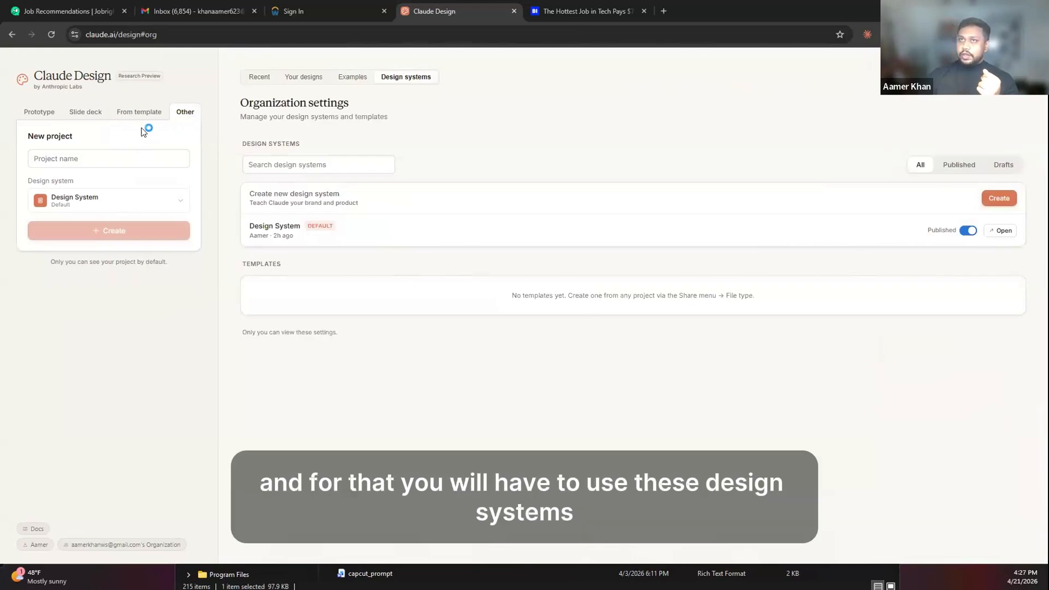
{"action": "left_click", "coordinate": [141, 198]}
{"action": "left_click", "coordinate": [112, 240]}
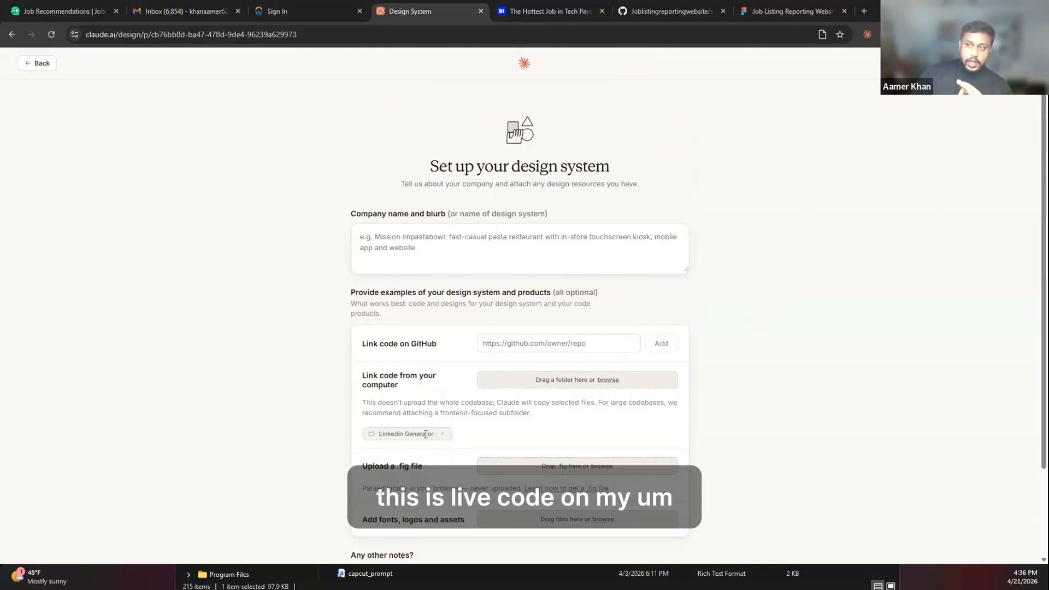
Load the local LinkedIn Studio app at localhost:3000 in a new browser tab
{"action": "left_click", "coordinate": [866, 10]}
{"action": "type", "text": "local"}
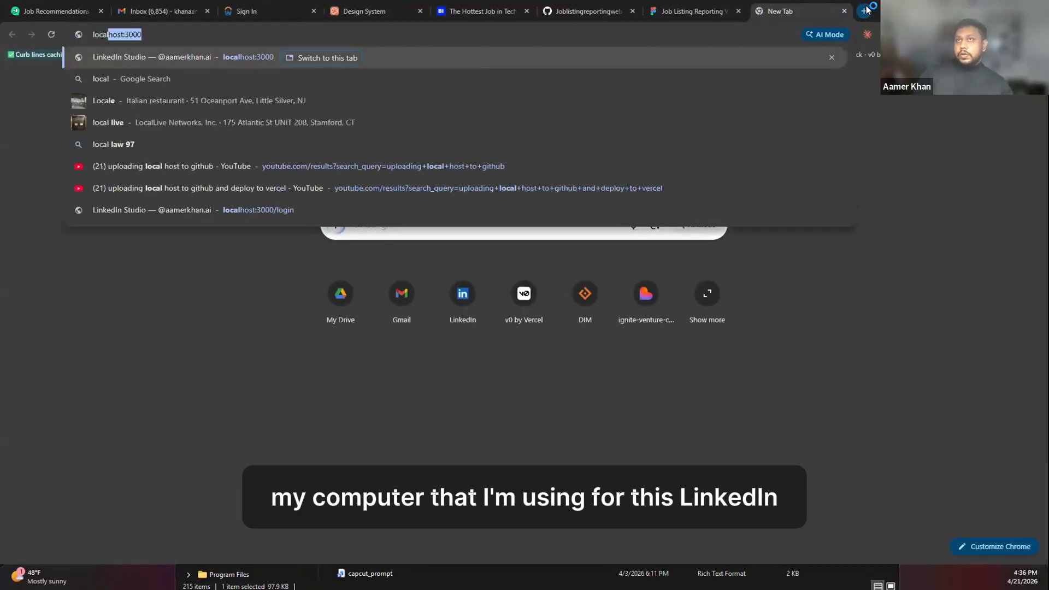
{"action": "key", "text": "Return"}
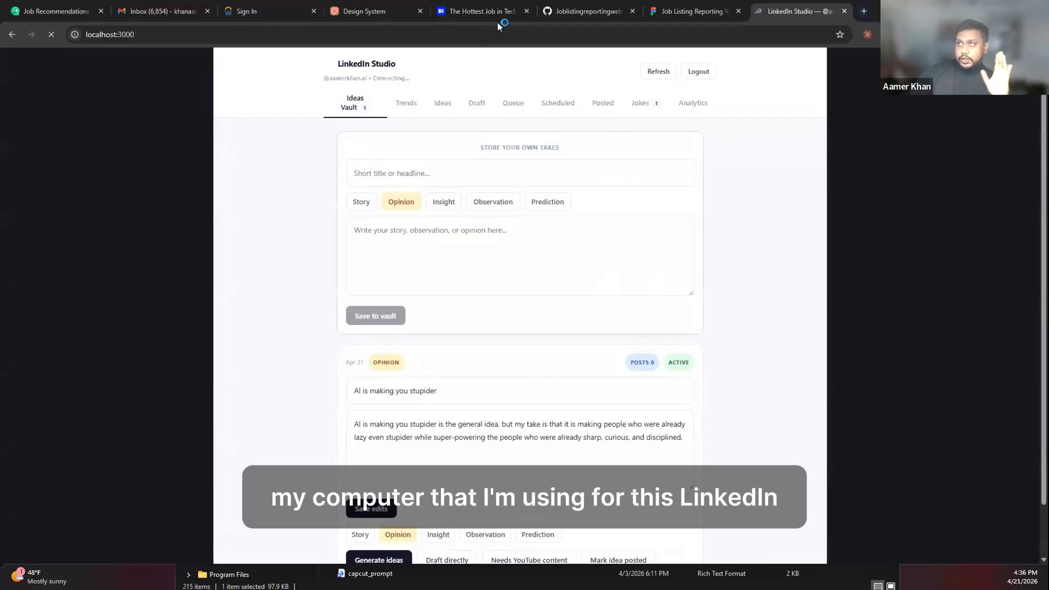
Return to the Design System project and generate the design system from the linked Linkedin Generator code
{"action": "left_click", "coordinate": [365, 11]}
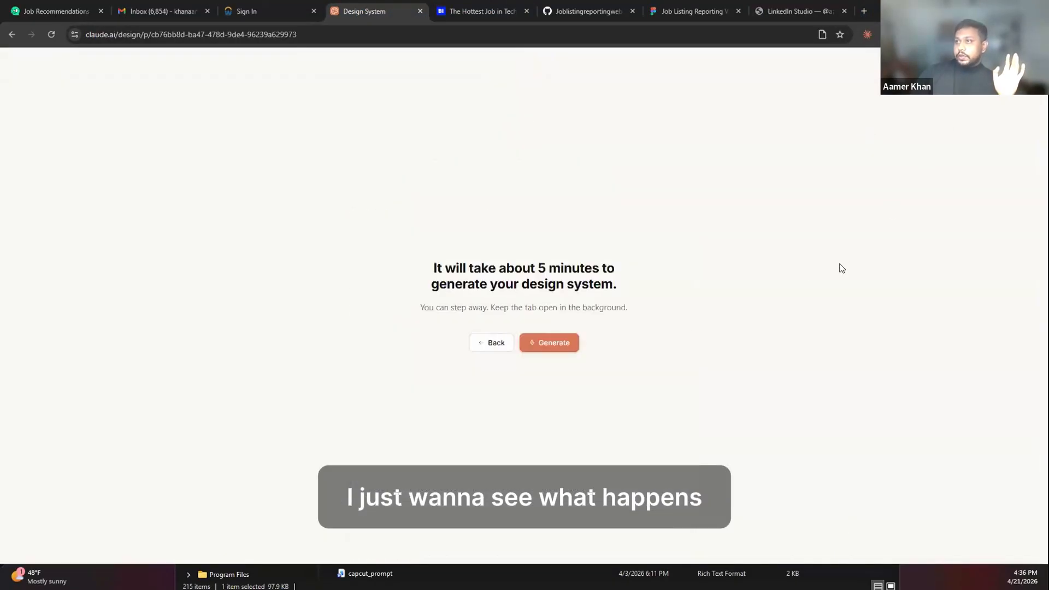
{"action": "left_click", "coordinate": [562, 342]}
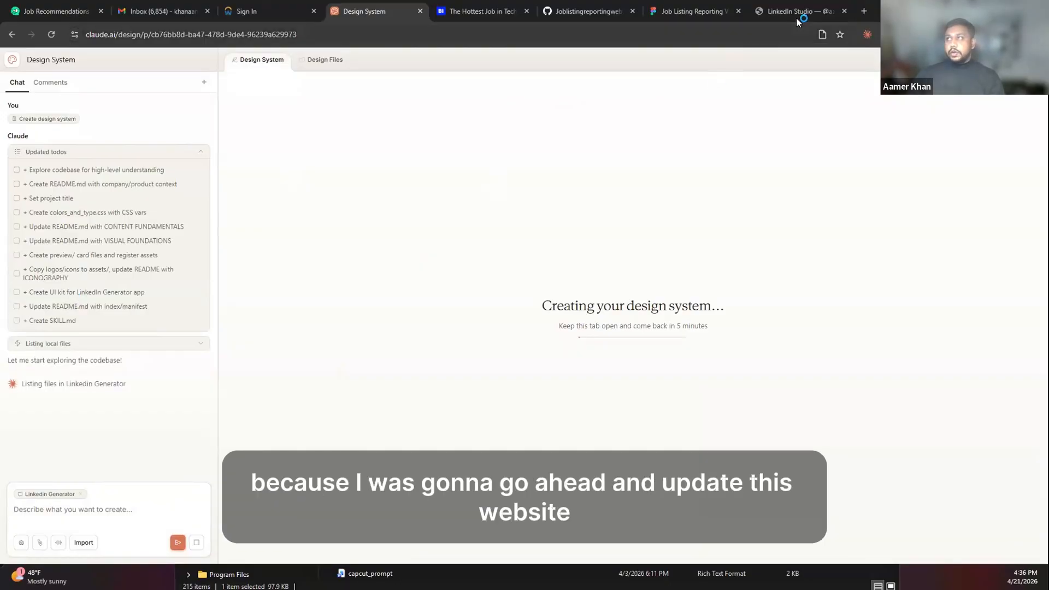
Look over the local LinkedIn Studio app and check the design system's generation progress in Claude Design
{"action": "left_click", "coordinate": [796, 16]}
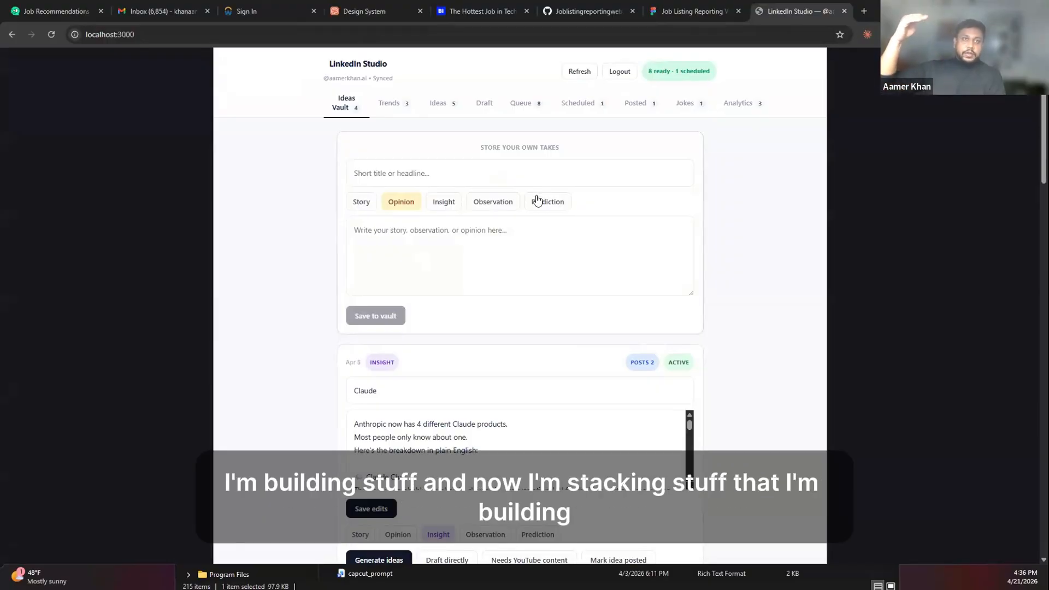
{"action": "left_click", "coordinate": [385, 14]}
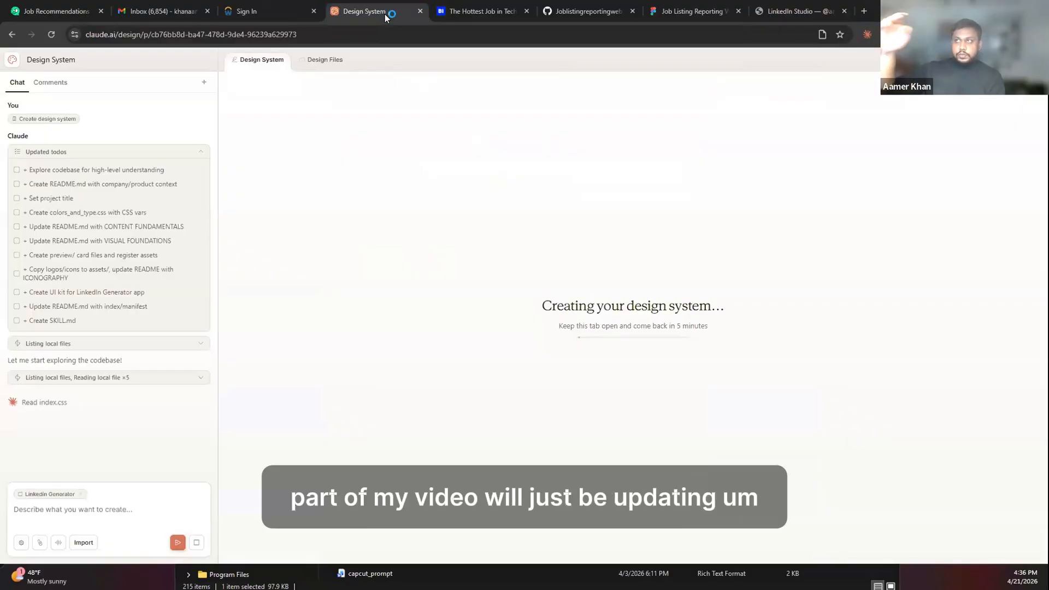
{"action": "left_click", "coordinate": [814, 11]}
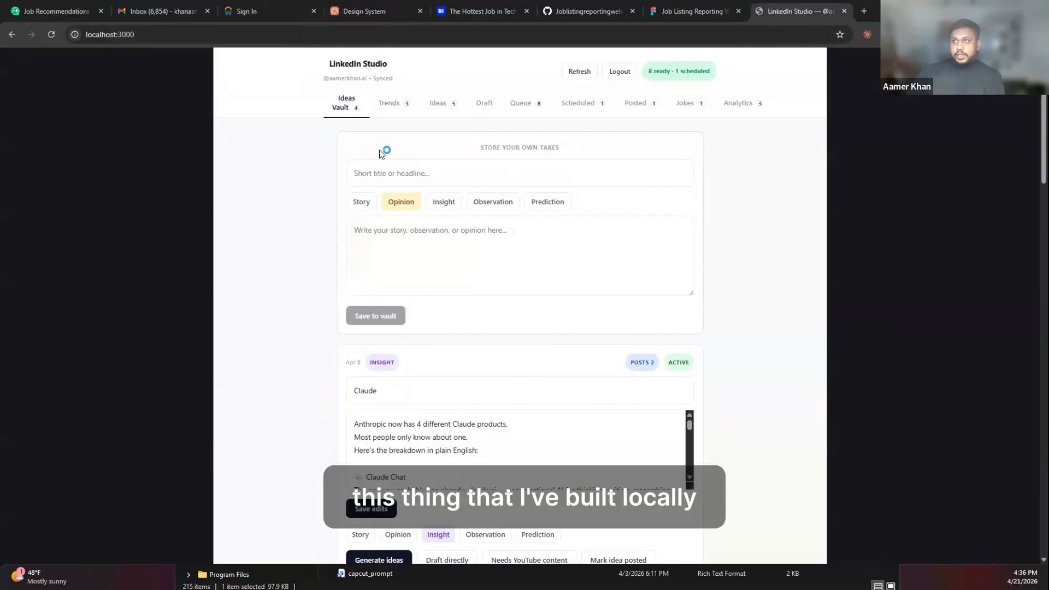
{"action": "left_click", "coordinate": [366, 11]}
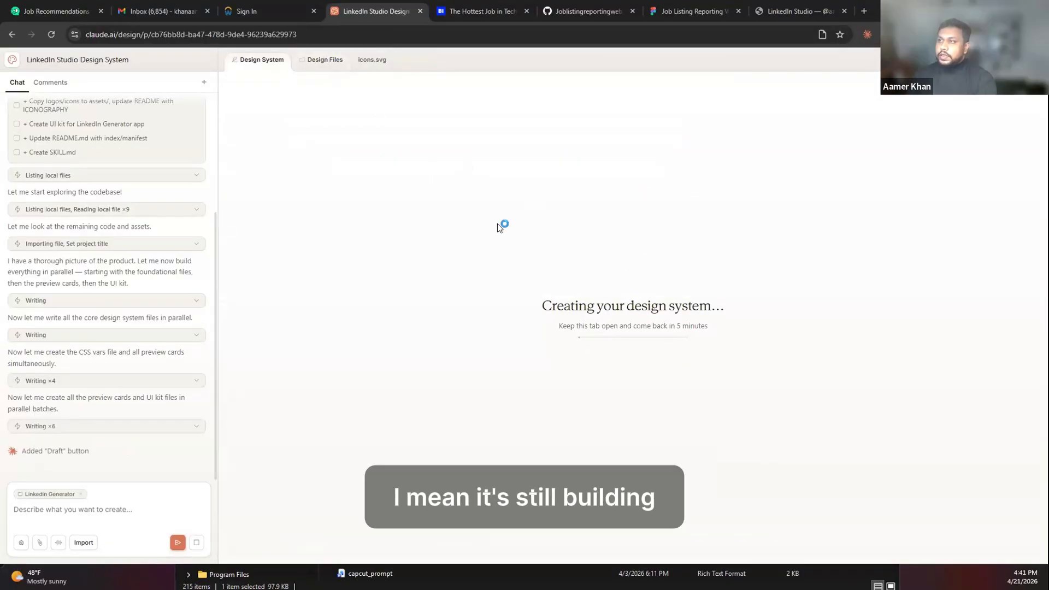
Open colors_and_type.css from the design files and examine its color and typography tokens
{"action": "left_click", "coordinate": [332, 61]}
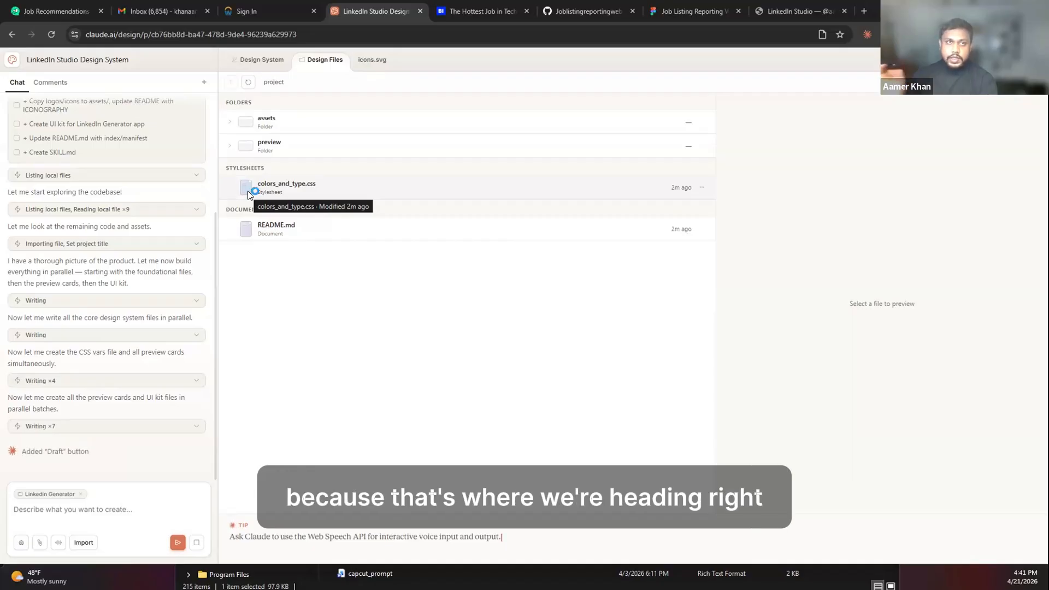
{"action": "left_click", "coordinate": [247, 191]}
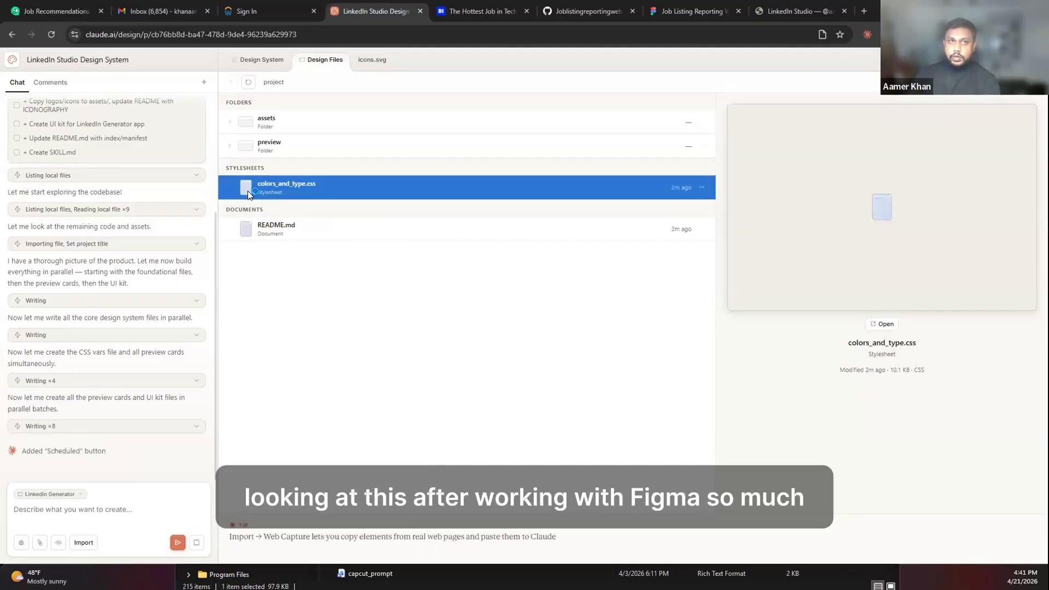
{"action": "left_click", "coordinate": [877, 324]}
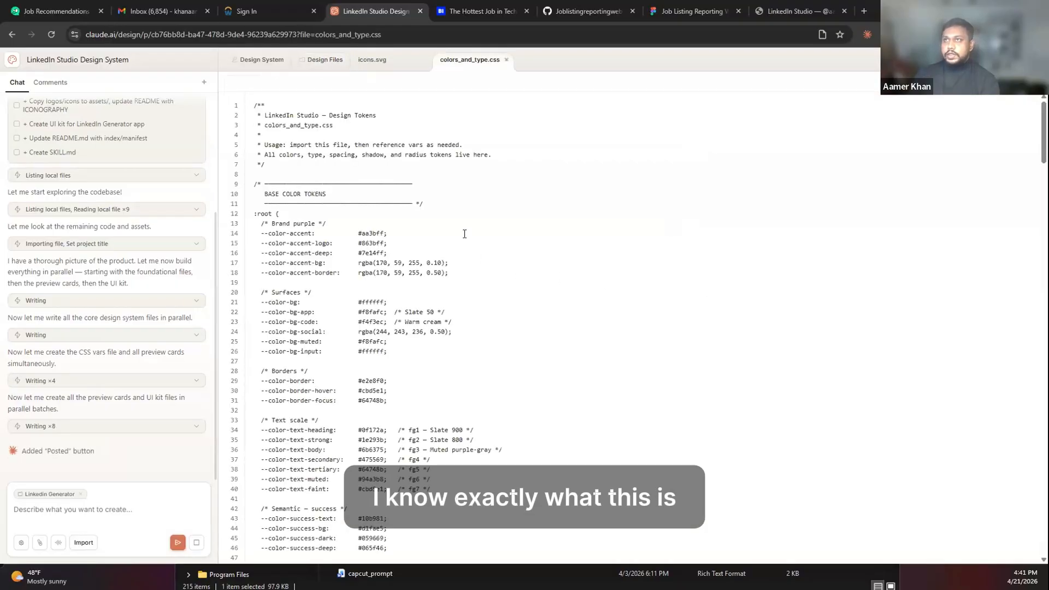
{"action": "scroll", "coordinate": [403, 312], "scroll_direction": "down", "scroll_amount": 20}
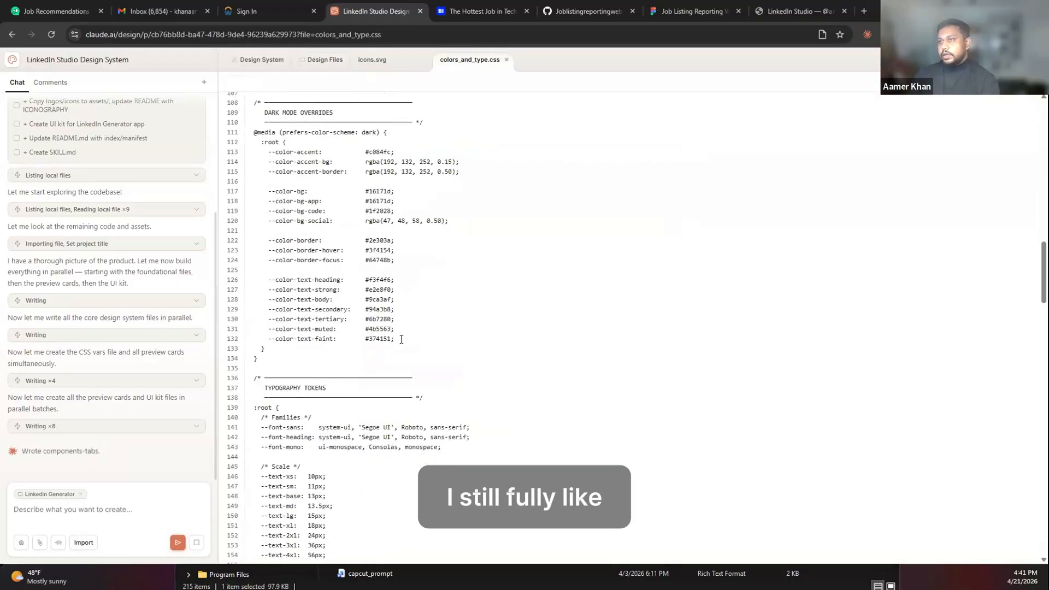
{"action": "scroll", "coordinate": [355, 373], "scroll_direction": "down", "scroll_amount": 10}
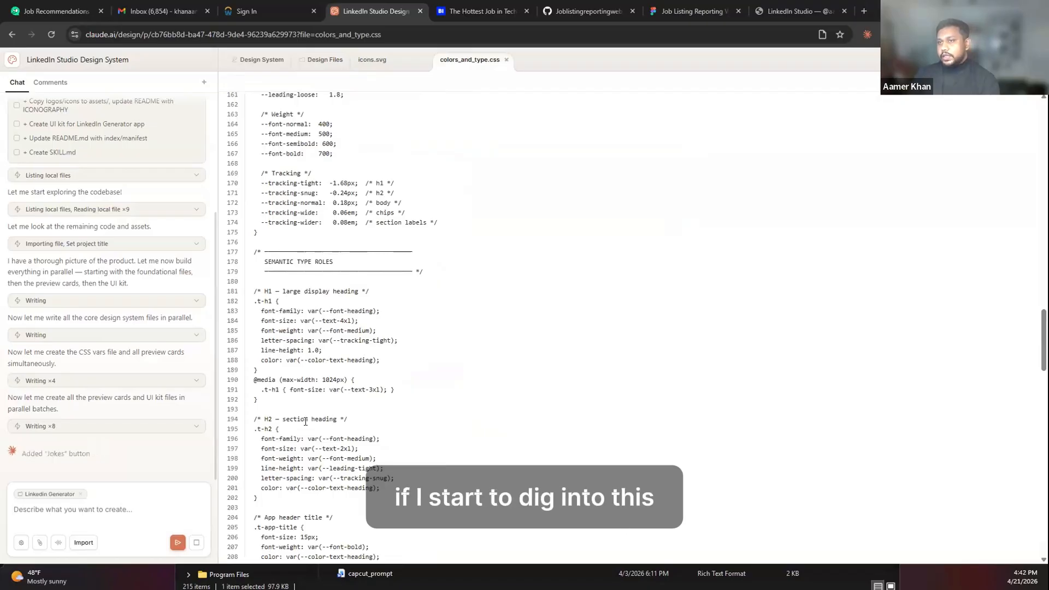
{"action": "scroll", "coordinate": [354, 359], "scroll_direction": "up", "scroll_amount": 8}
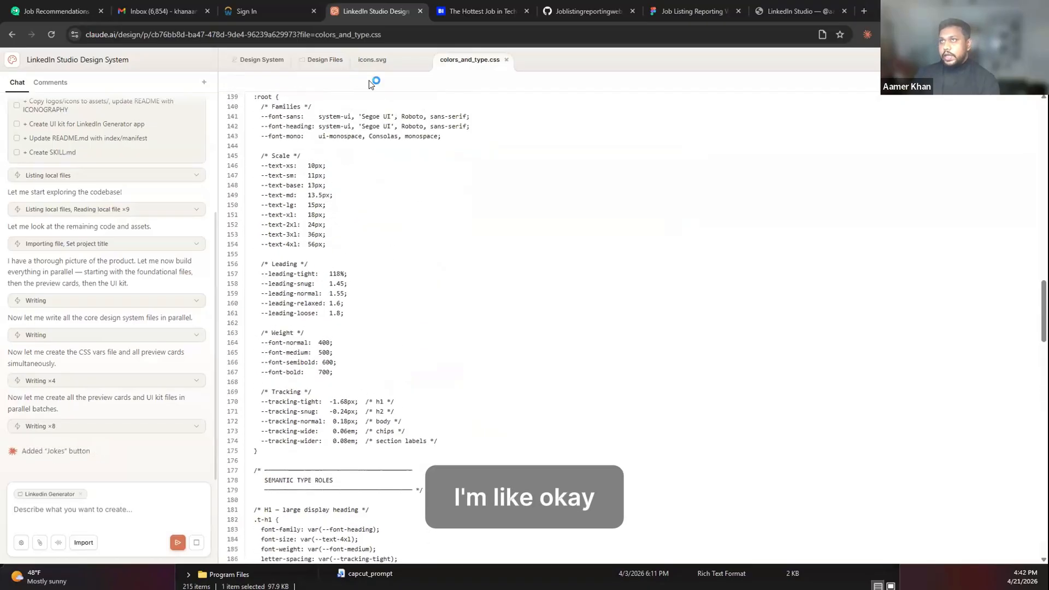
Reopen colors_and_type.css from the design files and review its type roles, spacing, border radius and shadow tokens
{"action": "left_click", "coordinate": [325, 60]}
{"action": "left_click", "coordinate": [254, 185]}
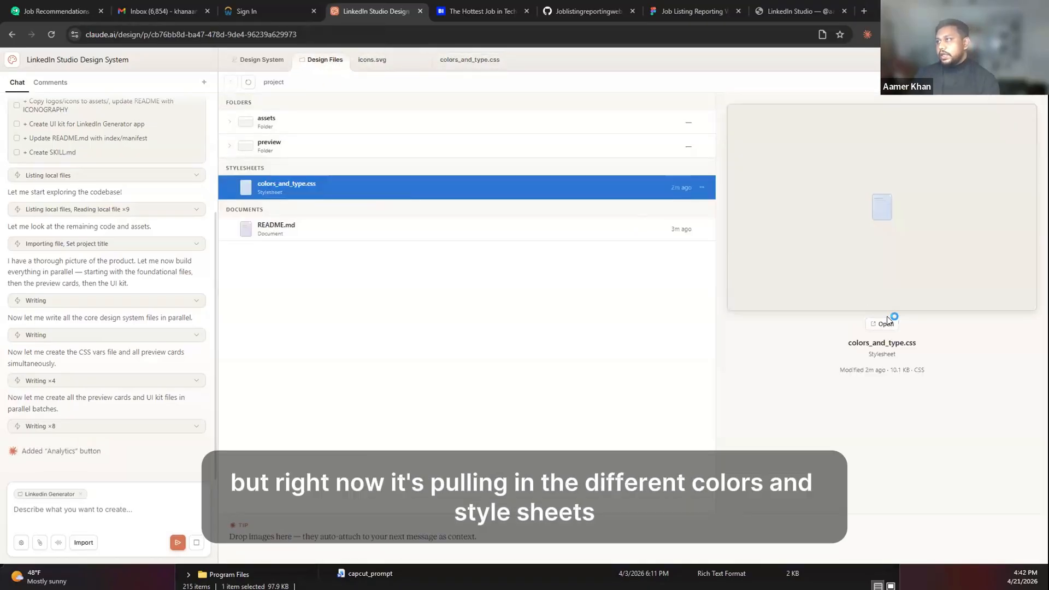
{"action": "left_click", "coordinate": [839, 227]}
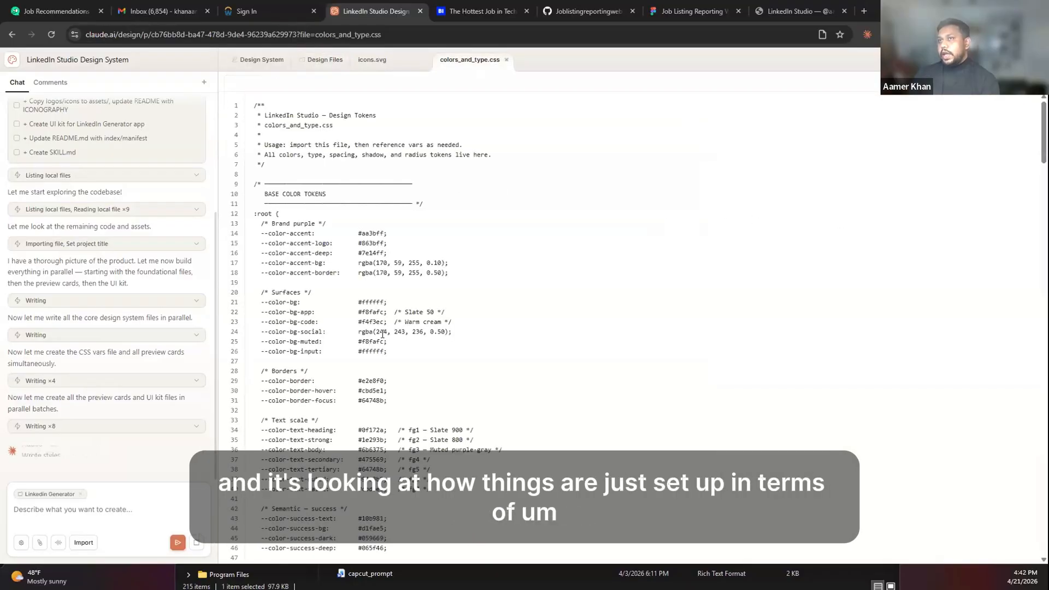
{"action": "scroll", "coordinate": [383, 333], "scroll_direction": "down", "scroll_amount": 9}
{"action": "scroll", "coordinate": [382, 333], "scroll_direction": "down", "scroll_amount": 20}
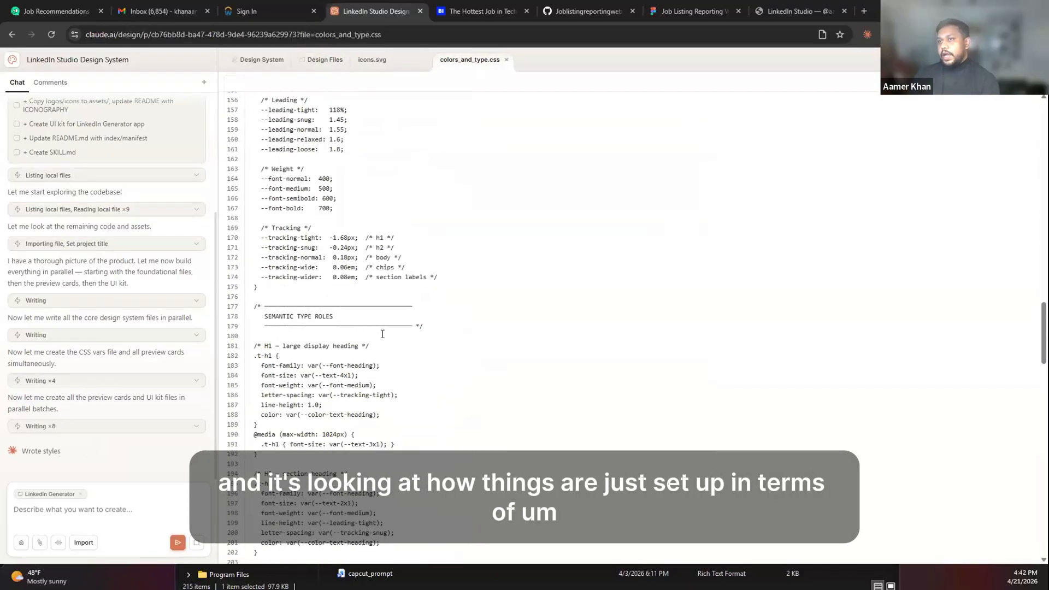
{"action": "scroll", "coordinate": [382, 334], "scroll_direction": "down", "scroll_amount": 20}
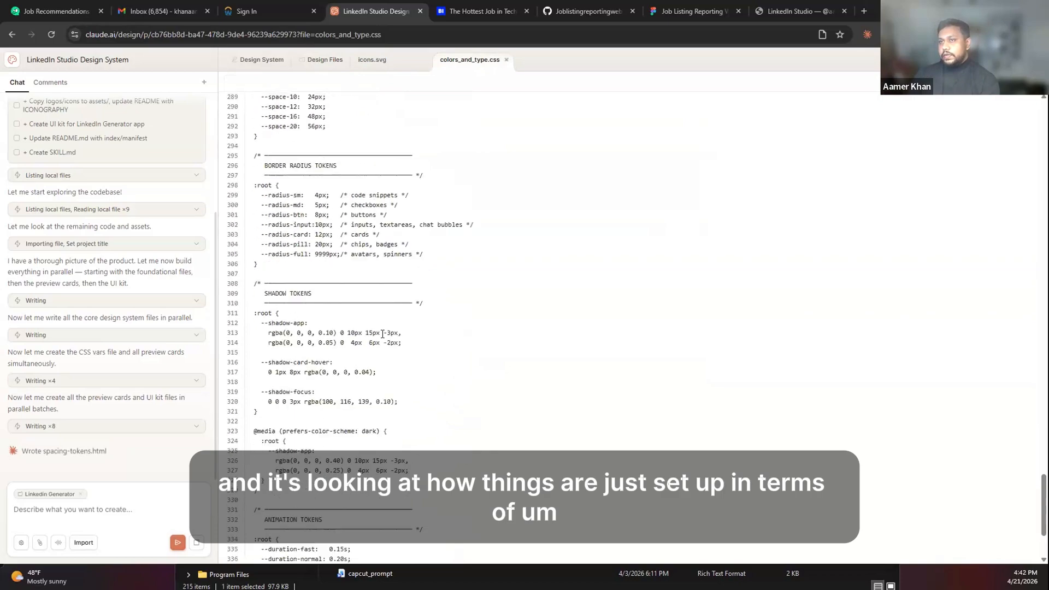
{"action": "scroll", "coordinate": [393, 355], "scroll_direction": "up", "scroll_amount": 20}
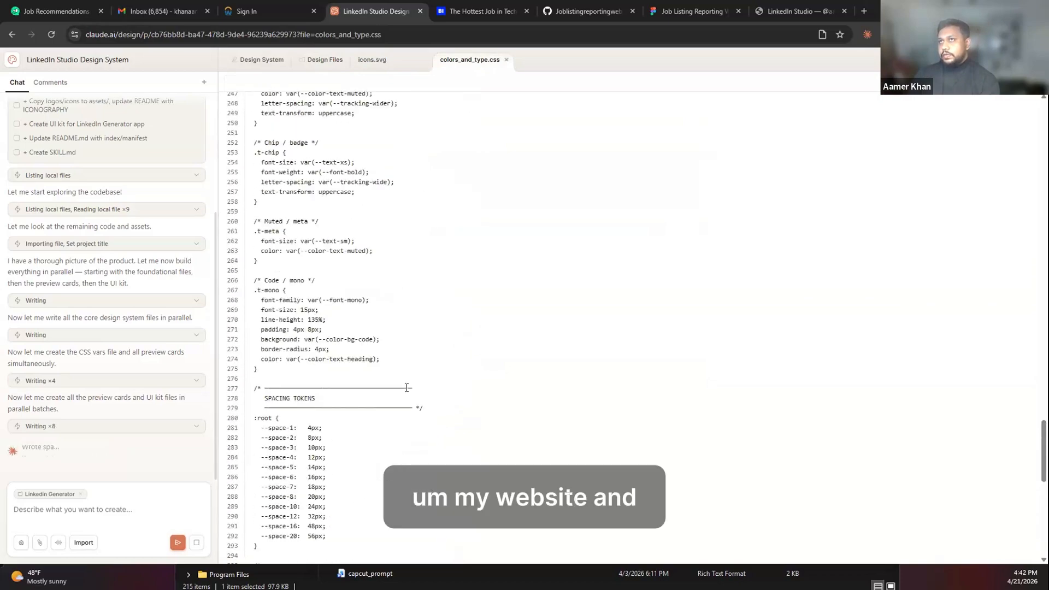
View icons.svg, return to the design files list and read the tip about dropping images
{"action": "left_click", "coordinate": [368, 61]}
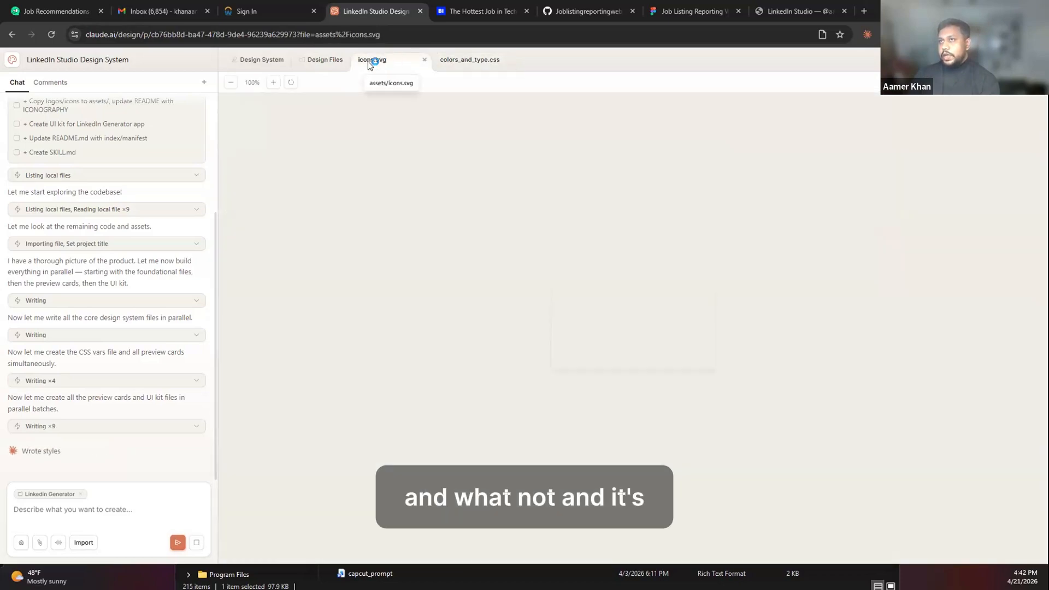
{"action": "left_click", "coordinate": [323, 67]}
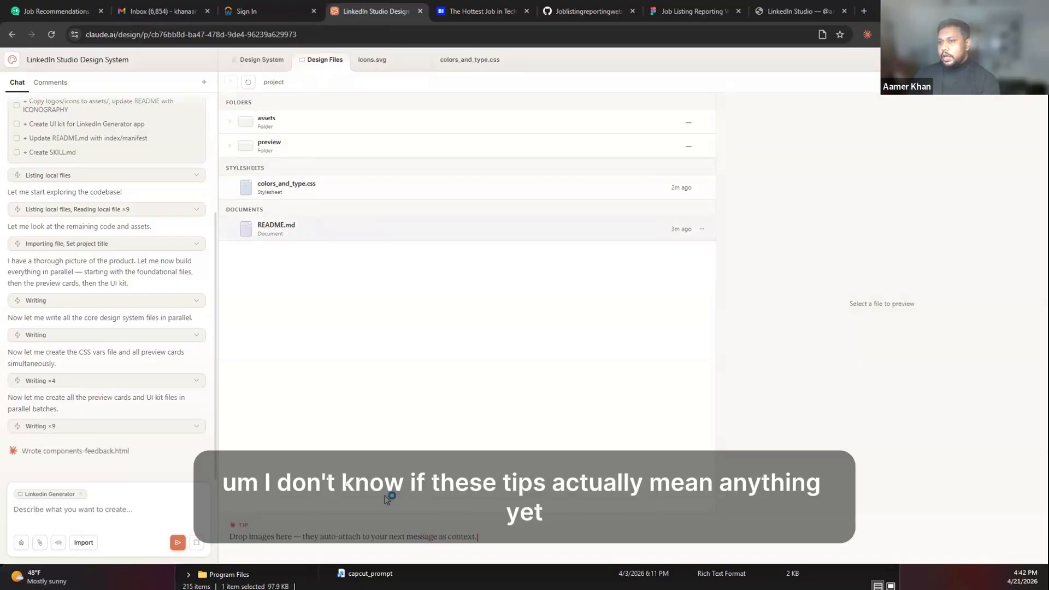
{"action": "left_click_drag", "start_coordinate": [240, 540], "coordinate": [483, 543]}
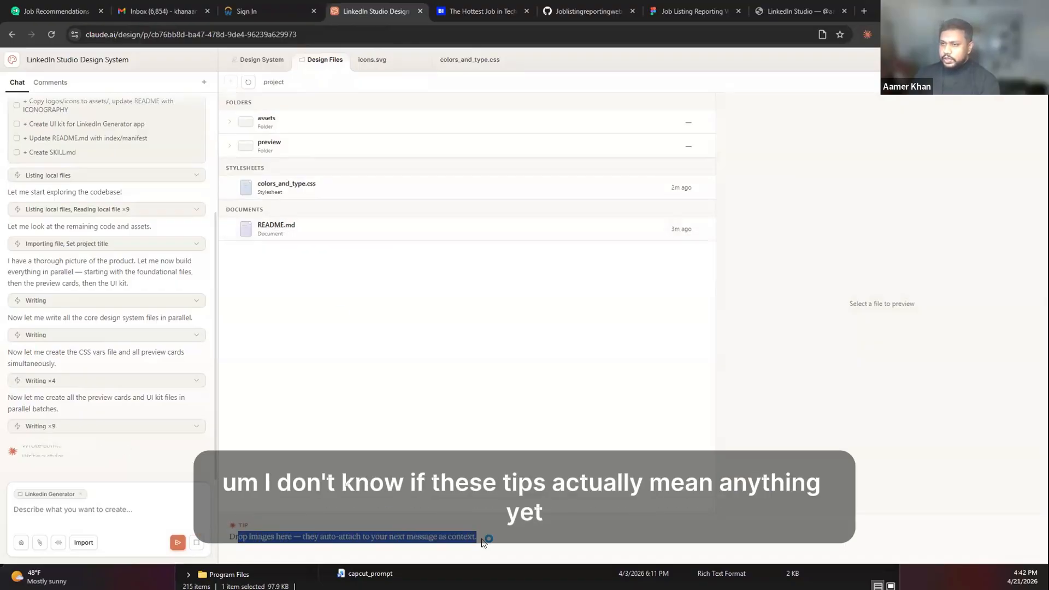
{"action": "left_click", "coordinate": [400, 272]}
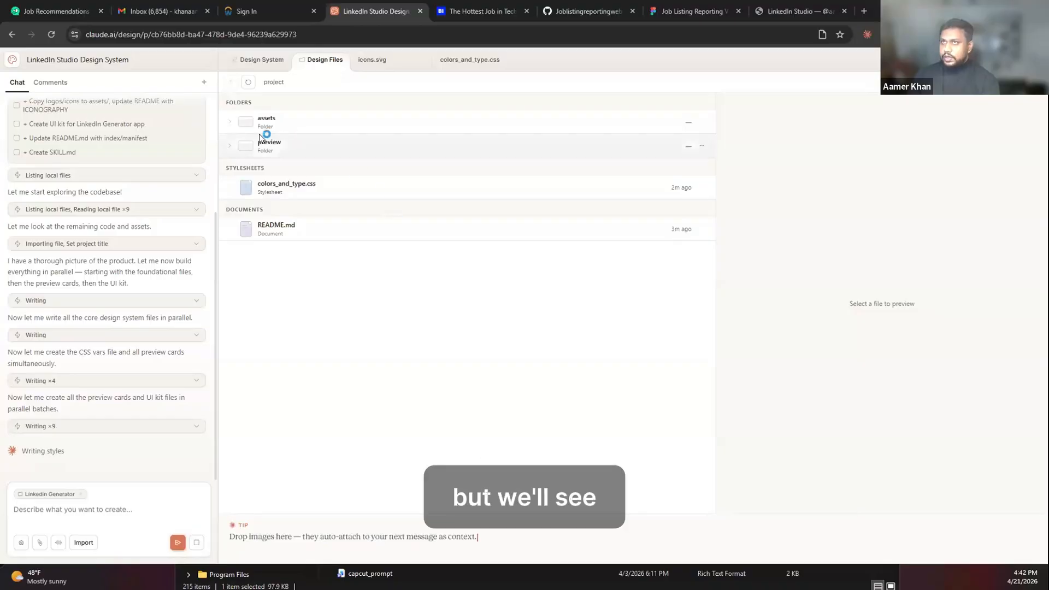
Preview the color pages in the preview folder and open components-buttons.html in full
{"action": "left_click", "coordinate": [257, 168]}
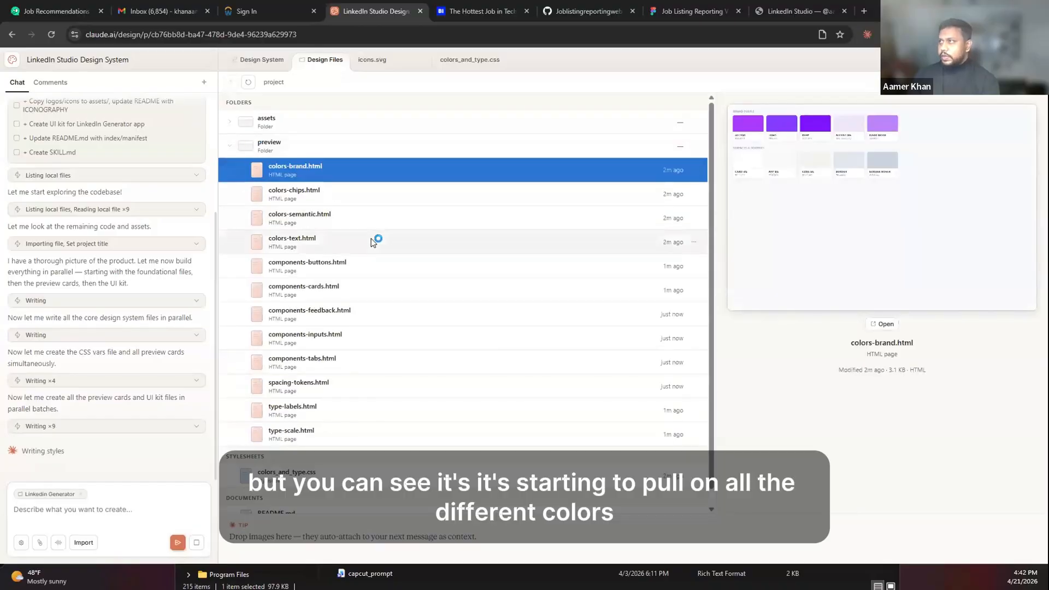
{"action": "left_click", "coordinate": [347, 202]}
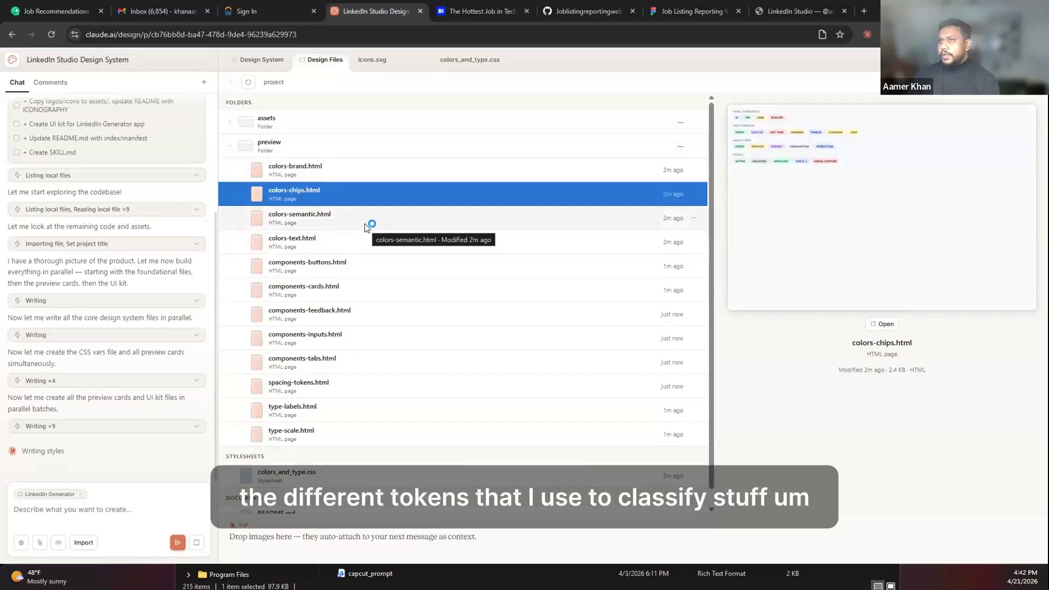
{"action": "left_click", "coordinate": [371, 227]}
{"action": "left_click", "coordinate": [391, 273]}
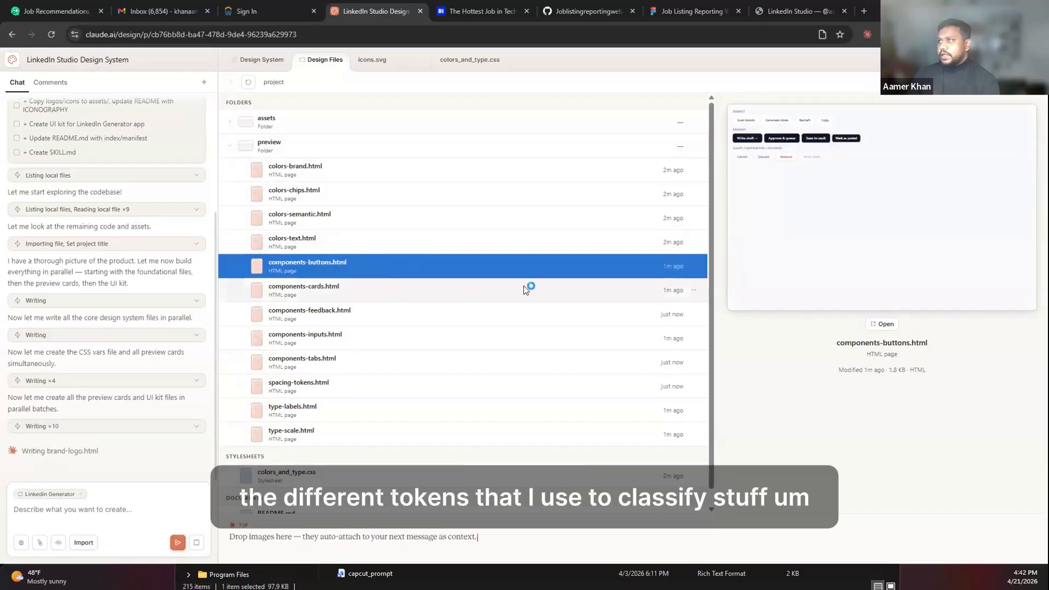
{"action": "left_click", "coordinate": [884, 325]}
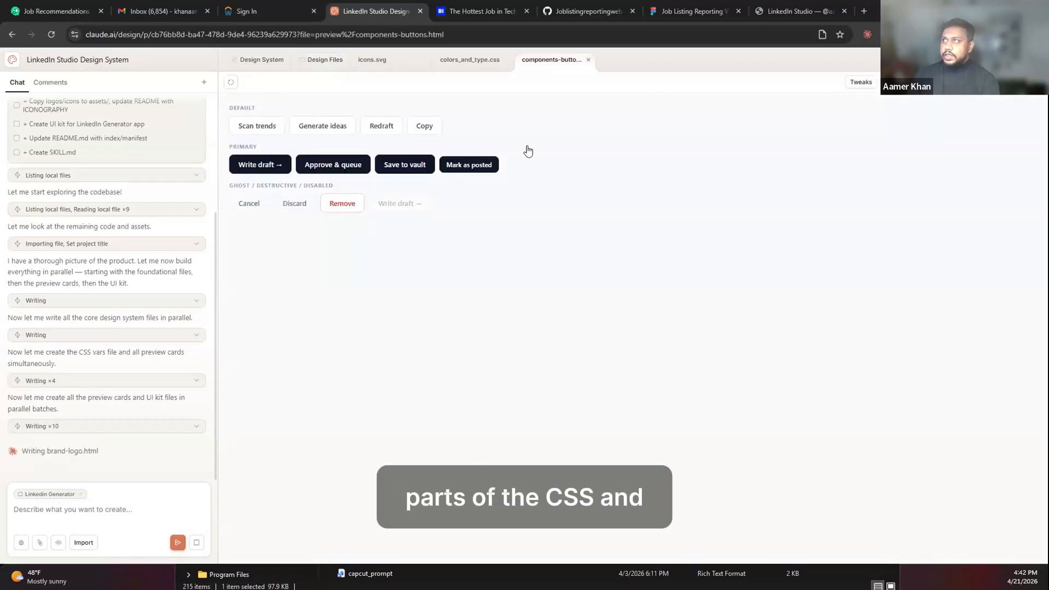
Compare the generated buttons with the Trends page of the local LinkedIn Studio app, ending back in the Claude Design project
{"action": "left_click", "coordinate": [797, 11]}
{"action": "left_click", "coordinate": [394, 102]}
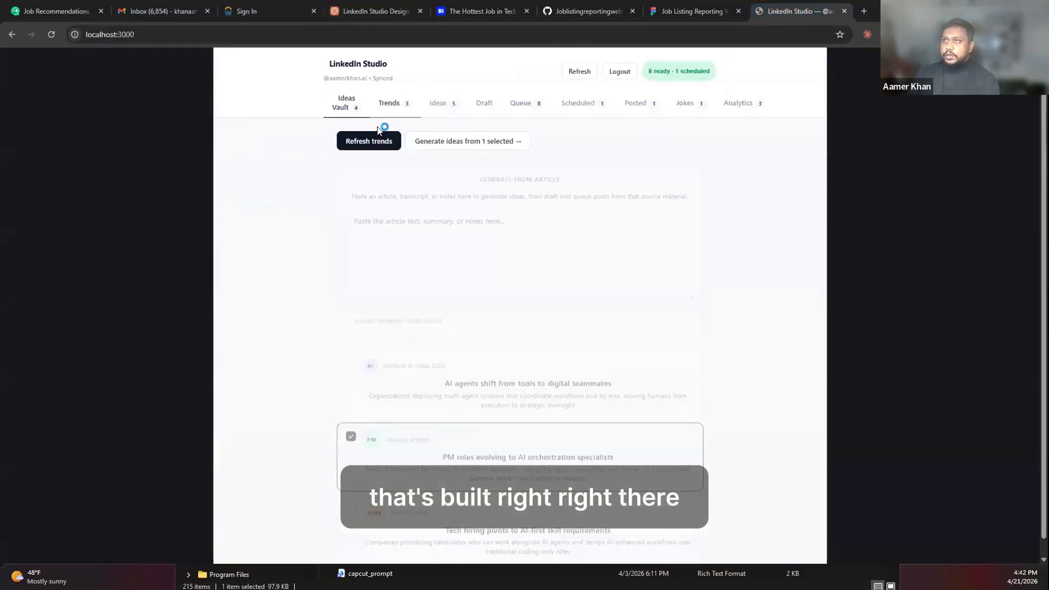
{"action": "left_click", "coordinate": [376, 11]}
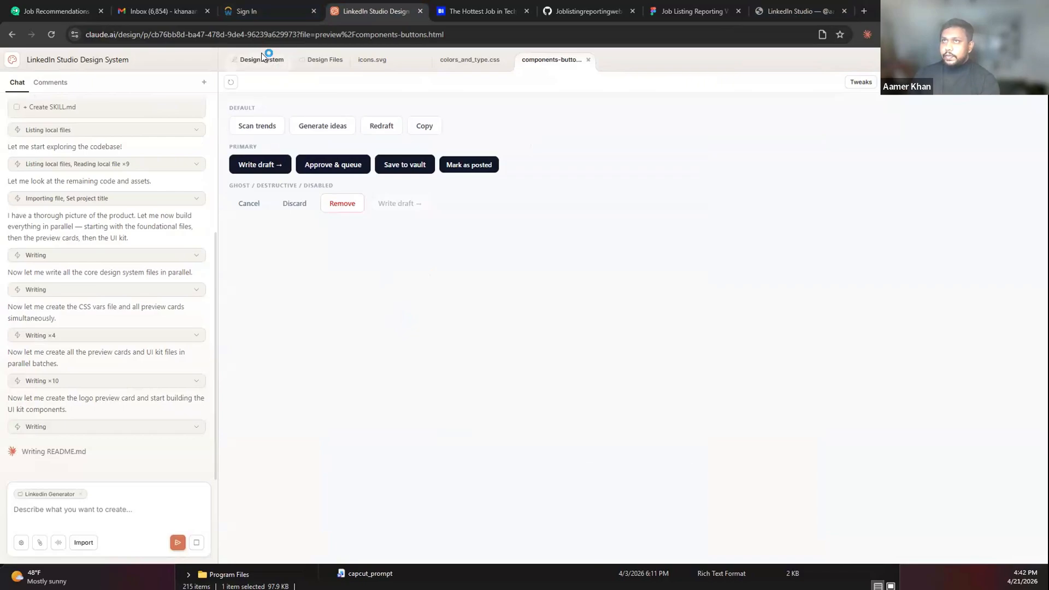
Open Header.jsx from the linkedin_studio UI kit to view its code, and check the design system's generation progress
{"action": "left_click", "coordinate": [325, 60]}
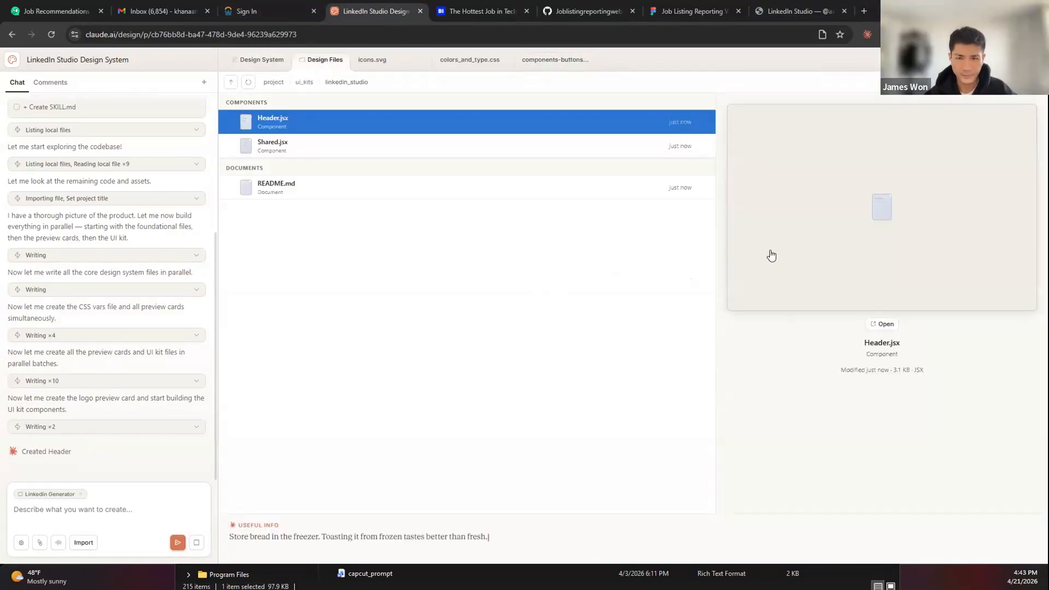
{"action": "left_click", "coordinate": [365, 146]}
{"action": "left_click", "coordinate": [397, 128]}
{"action": "left_click", "coordinate": [883, 324]}
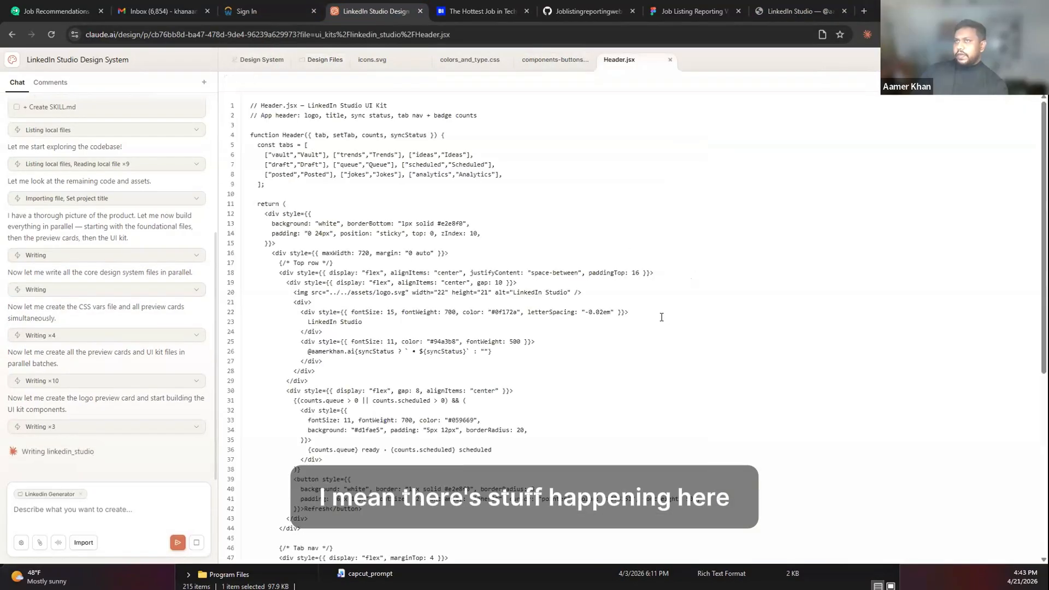
{"action": "left_click", "coordinate": [261, 59]}
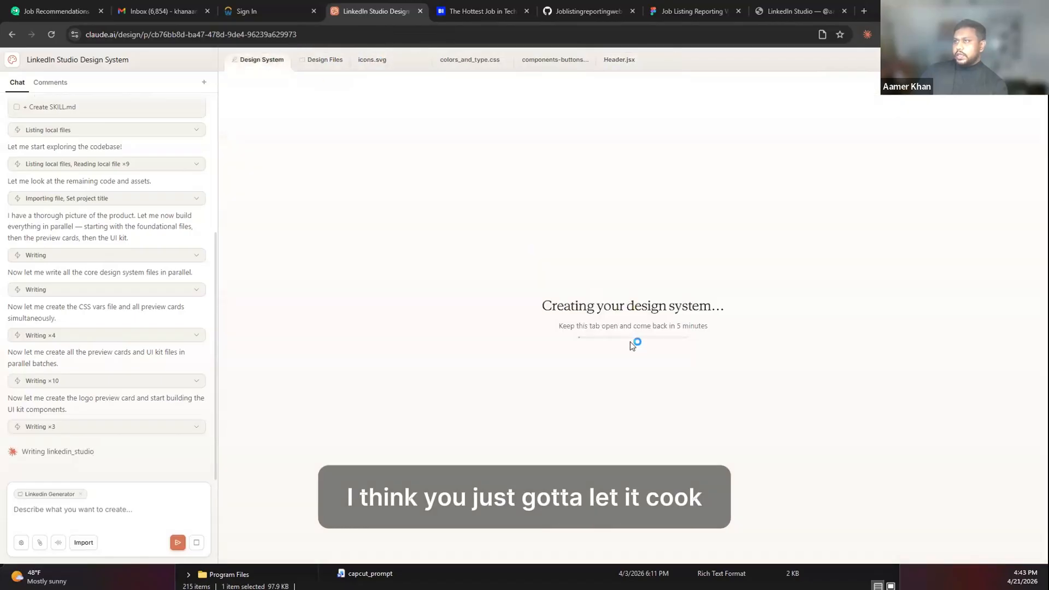
Close the open icons.svg, colors_and_type.css, components-buttons.html and Header.jsx files
{"action": "left_click", "coordinate": [328, 52]}
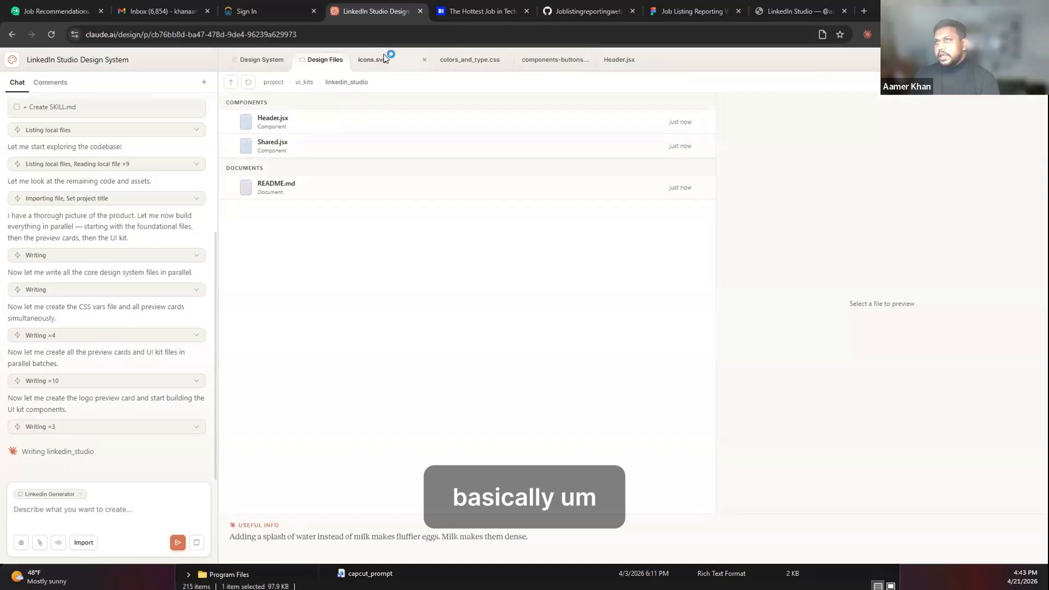
{"action": "left_click", "coordinate": [419, 61]}
{"action": "left_click", "coordinate": [424, 60]}
{"action": "left_click", "coordinate": [424, 60]}
{"action": "left_click", "coordinate": [424, 60]}
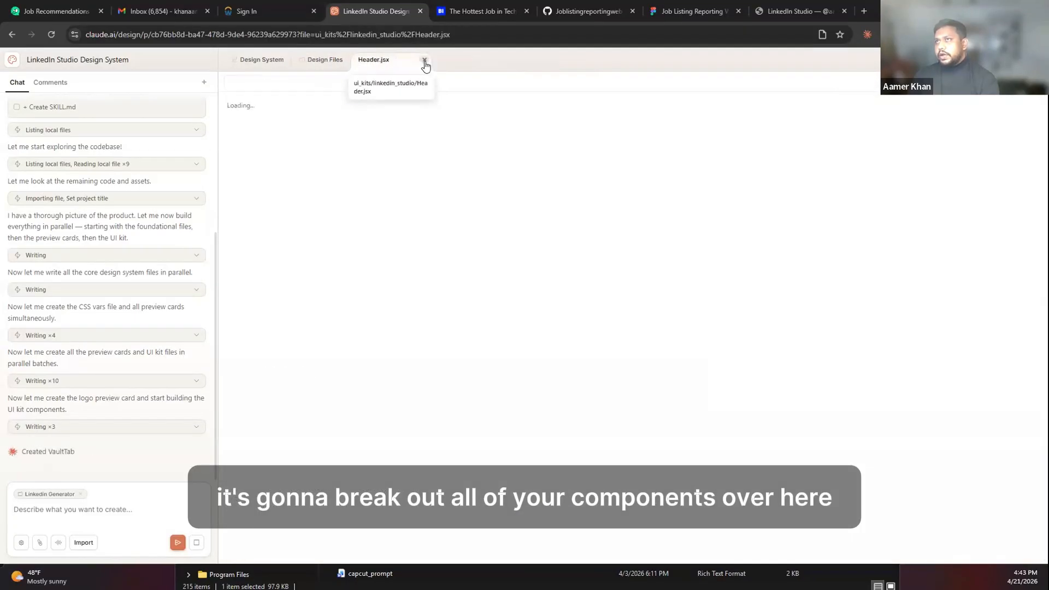
{"action": "left_click", "coordinate": [425, 60]}
Preview hero.png in the project's assets folder and return to the design system's generation progress
{"action": "left_click", "coordinate": [304, 83]}
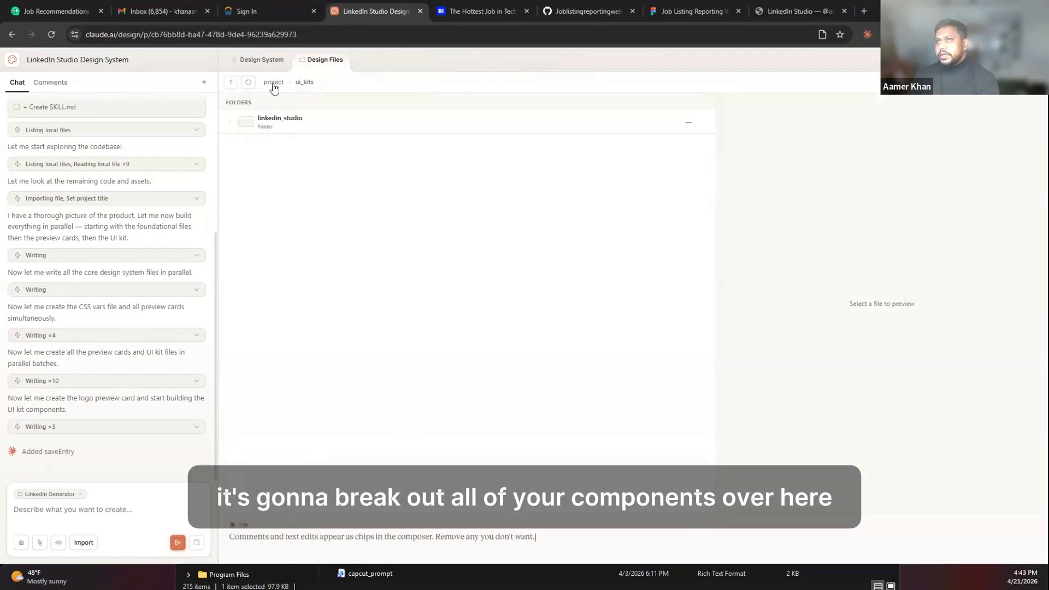
{"action": "left_click", "coordinate": [274, 83]}
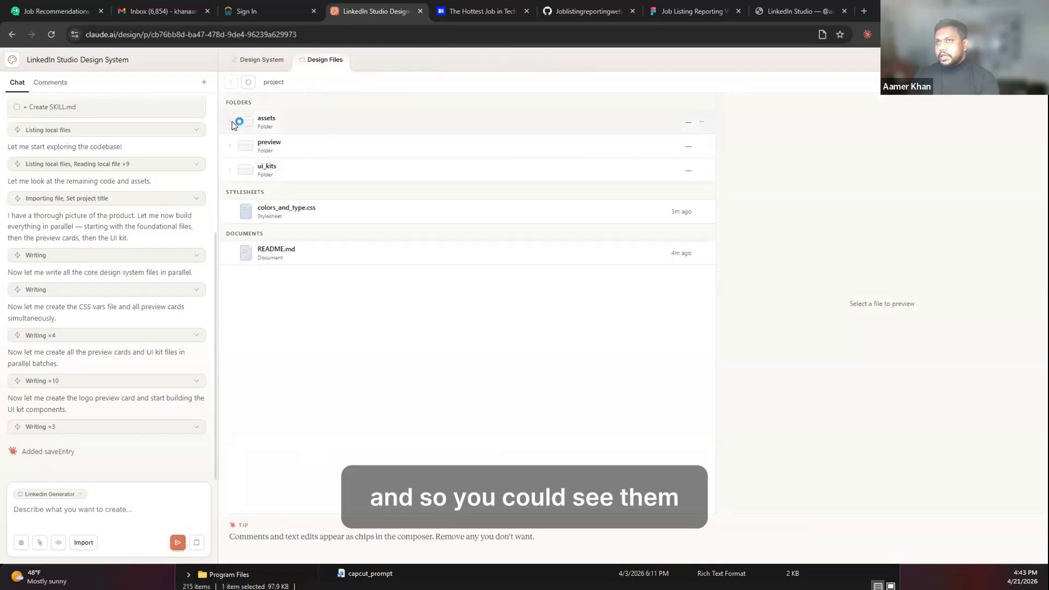
{"action": "left_click", "coordinate": [314, 121]}
{"action": "left_click", "coordinate": [314, 150]}
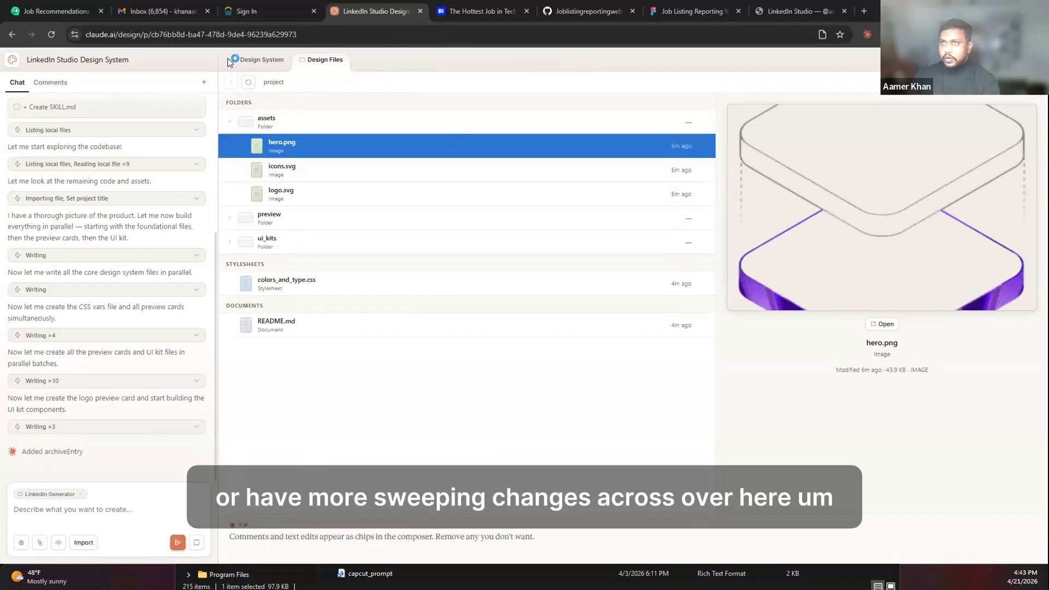
{"action": "left_click", "coordinate": [262, 60]}
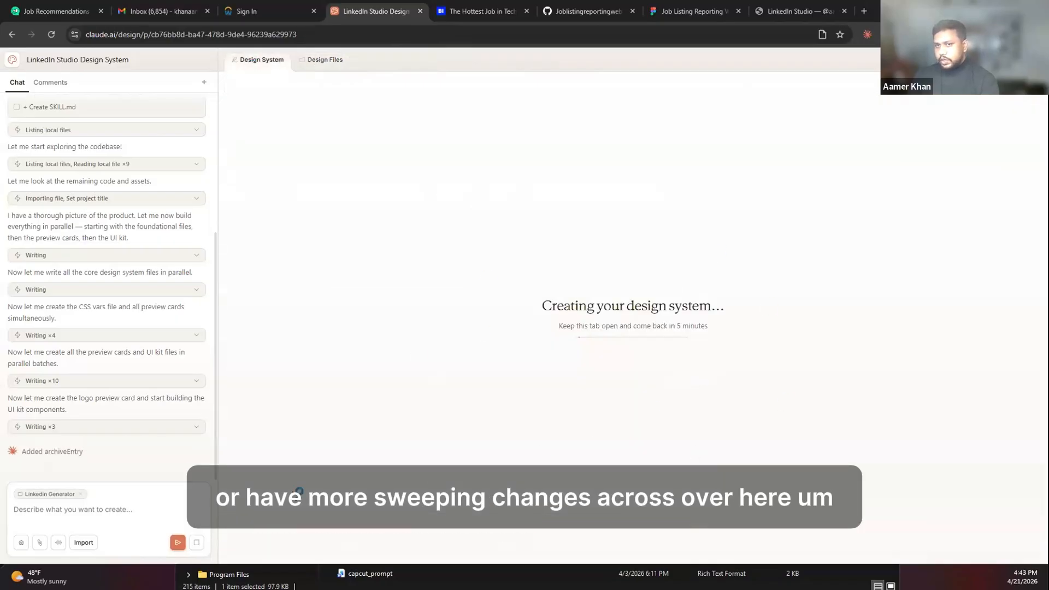
{"action": "left_click", "coordinate": [85, 508]}
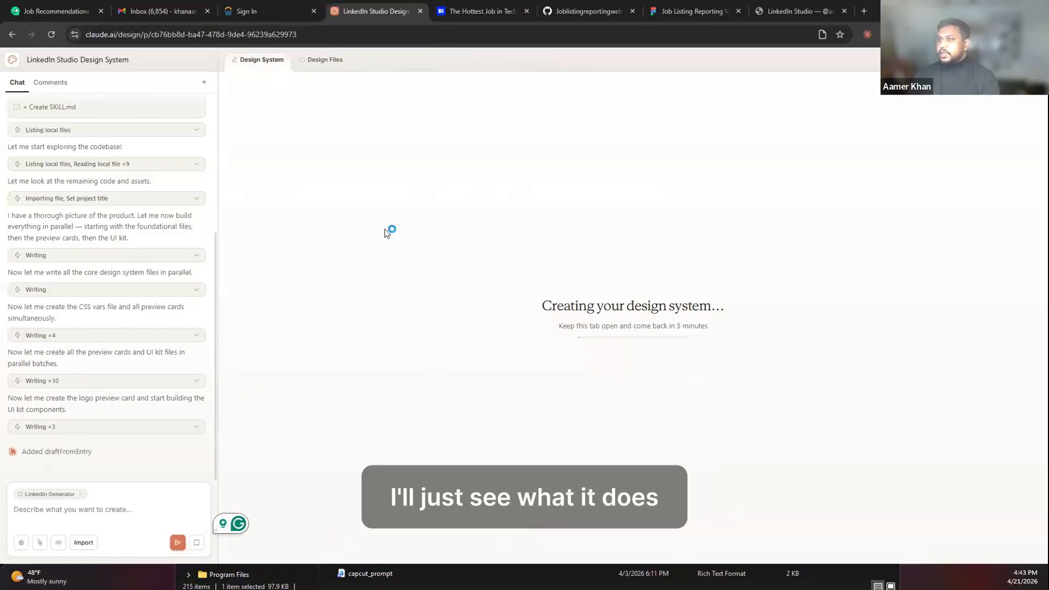
Check the design system's generation progress and project files, and open components-cards.html from the preview folder
{"action": "left_click", "coordinate": [326, 59]}
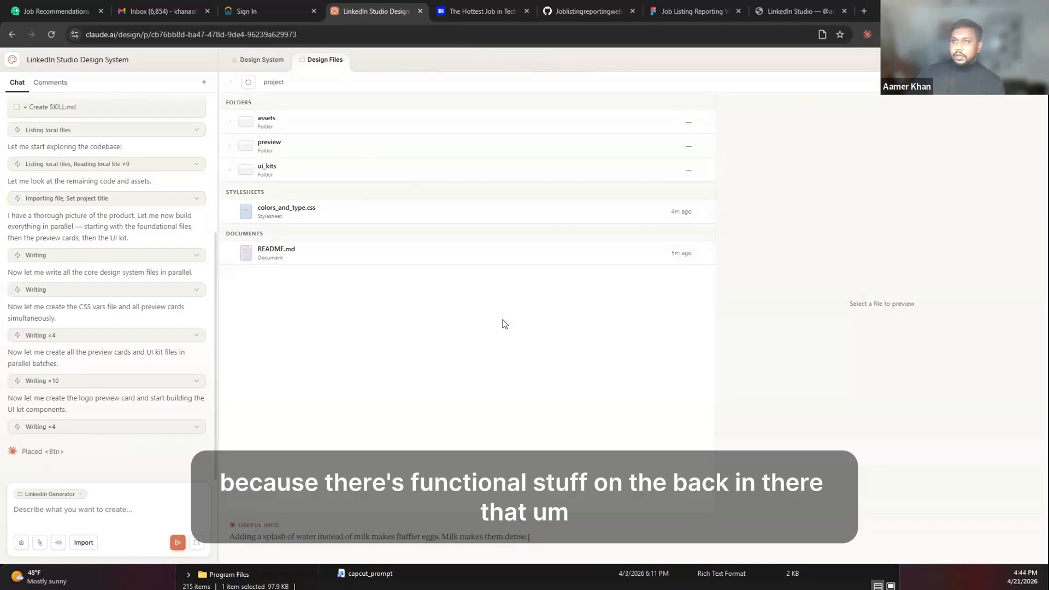
{"action": "left_click", "coordinate": [258, 60]}
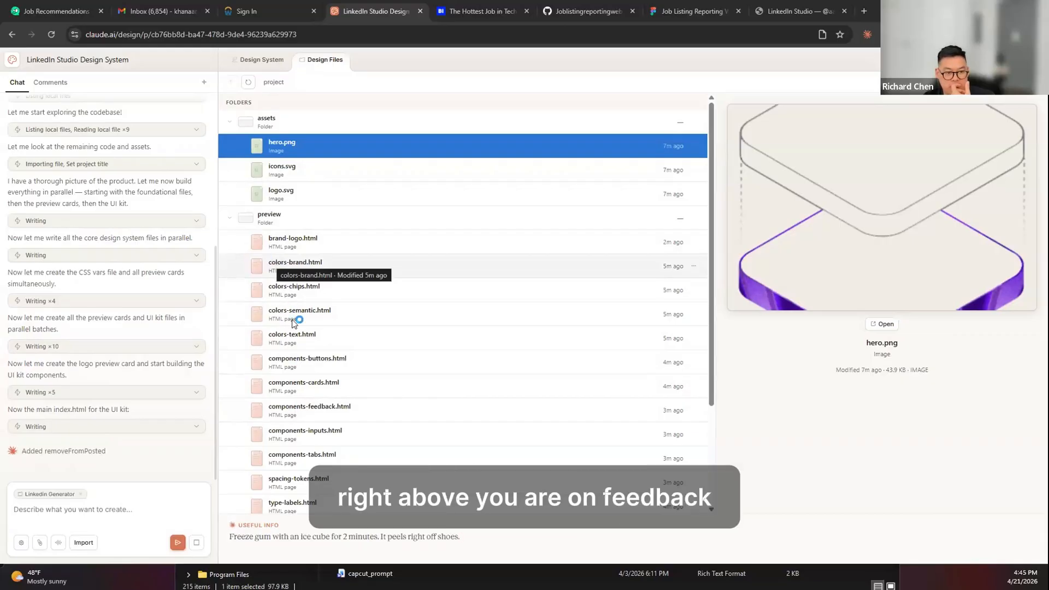
{"action": "left_click", "coordinate": [342, 387]}
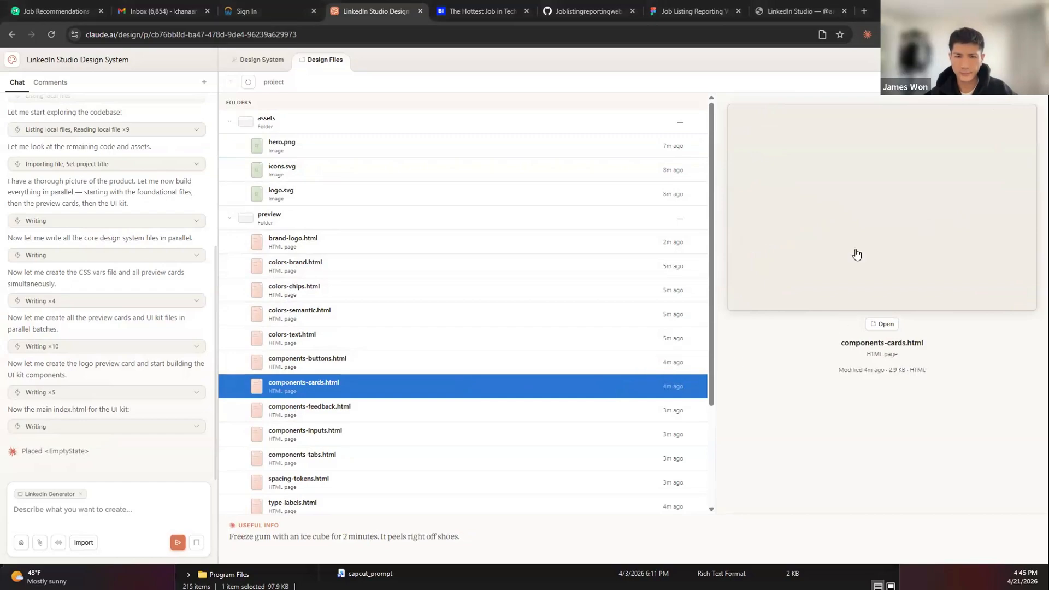
{"action": "left_click", "coordinate": [860, 232]}
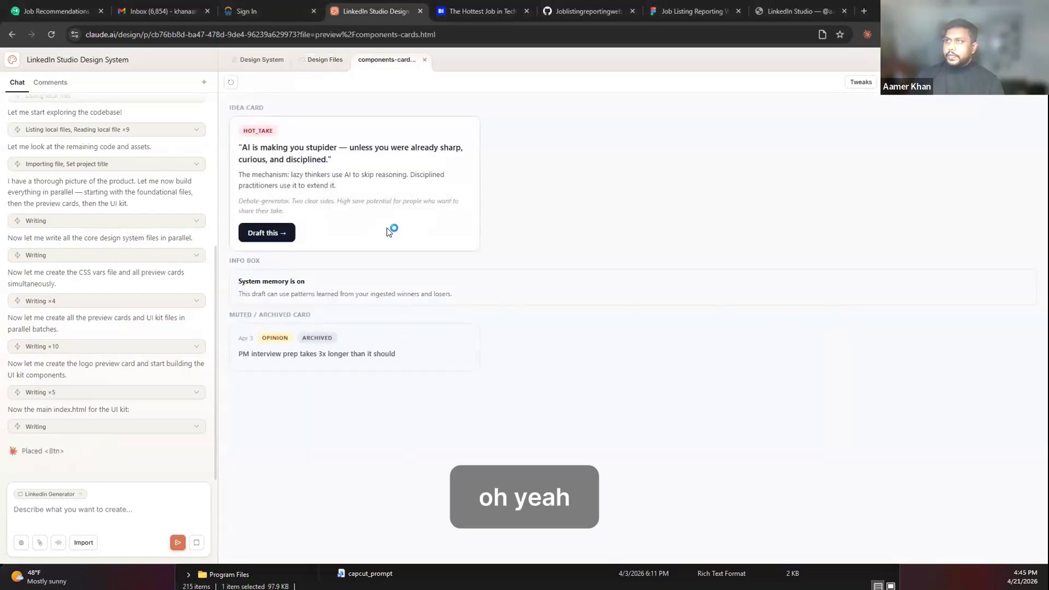
Compare the generated idea card with the Ideas page of the local LinkedIn Studio app, ending back in the Claude Design project
{"action": "left_click", "coordinate": [795, 11]}
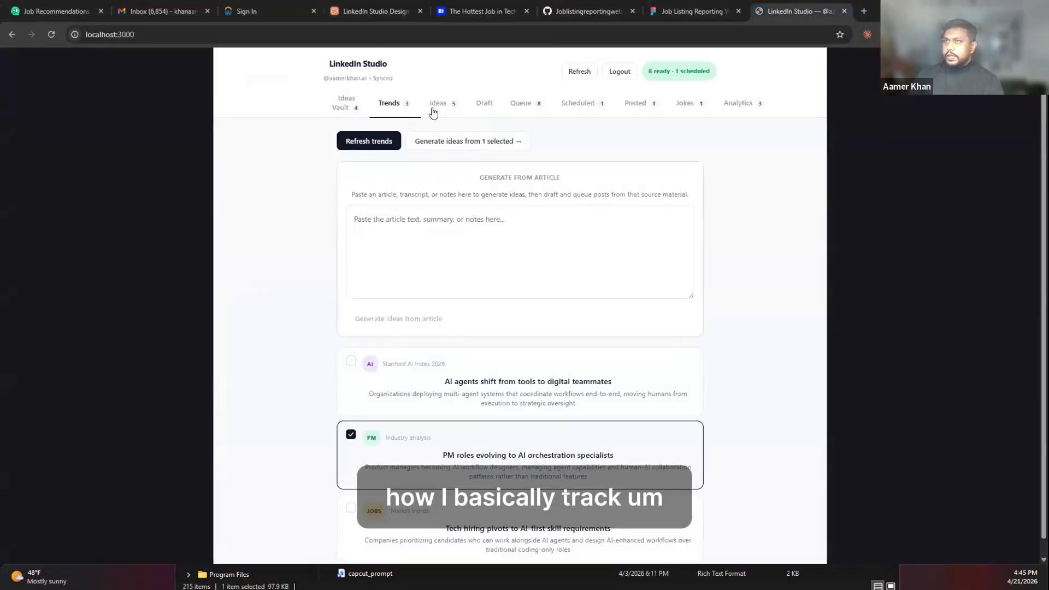
{"action": "left_click", "coordinate": [434, 104]}
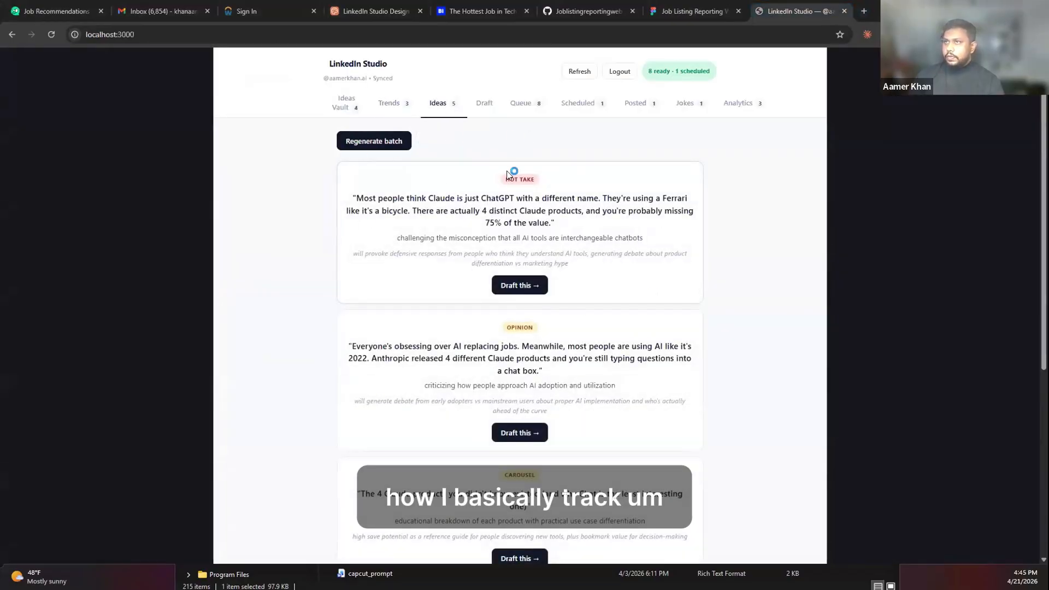
{"action": "left_click", "coordinate": [376, 11]}
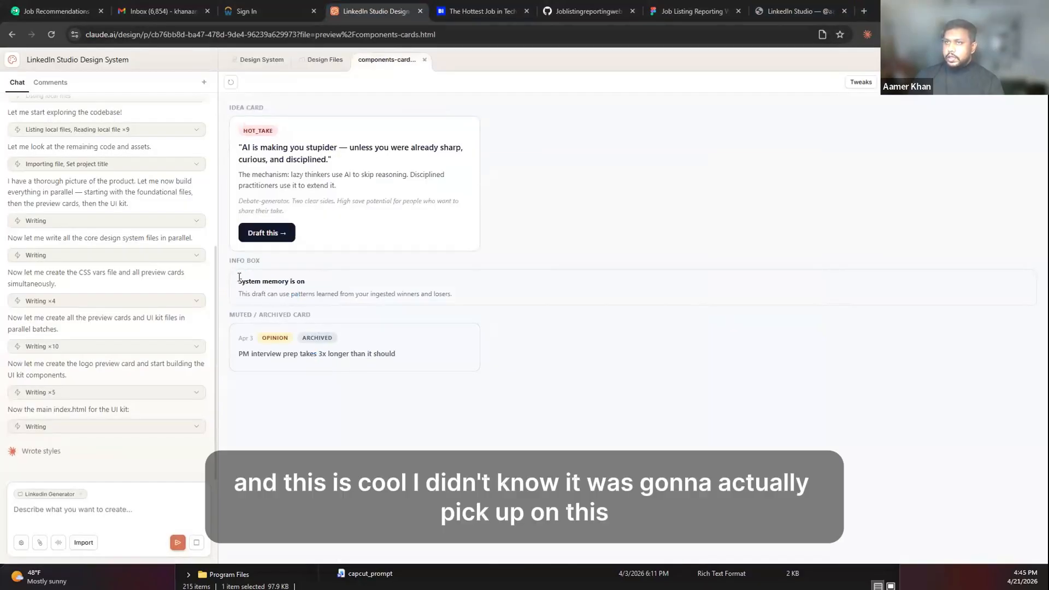
Examine the "System memory is on" info box text and check it against the LinkedIn Studio app, ending back on the generated cards
{"action": "left_click_drag", "start_coordinate": [237, 278], "coordinate": [494, 297]}
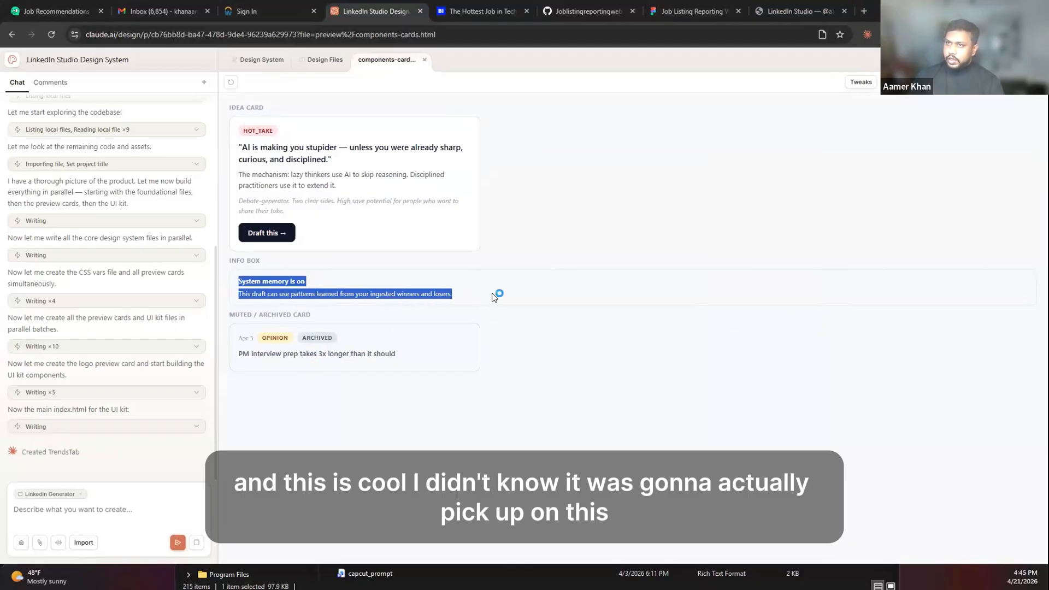
{"action": "left_click", "coordinate": [325, 297]}
{"action": "left_click_drag", "start_coordinate": [460, 291], "coordinate": [219, 283]}
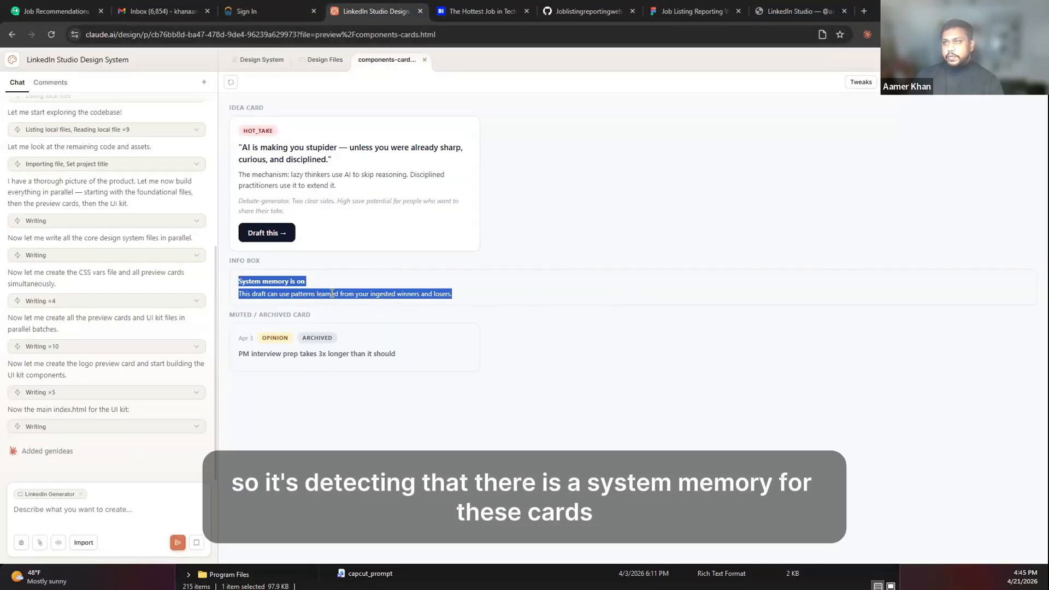
{"action": "left_click", "coordinate": [265, 290]}
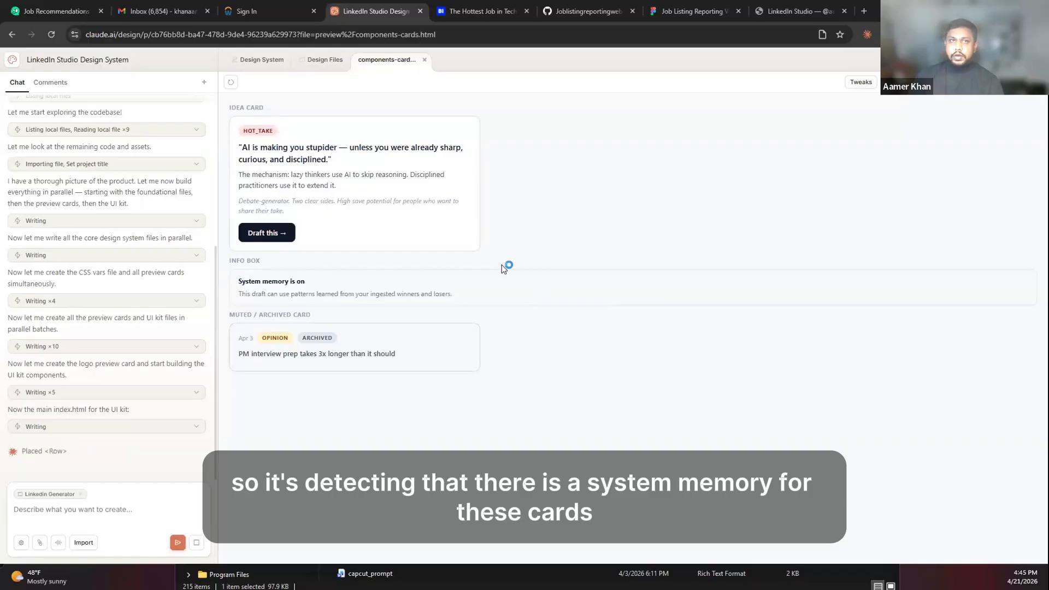
{"action": "left_click", "coordinate": [782, 8]}
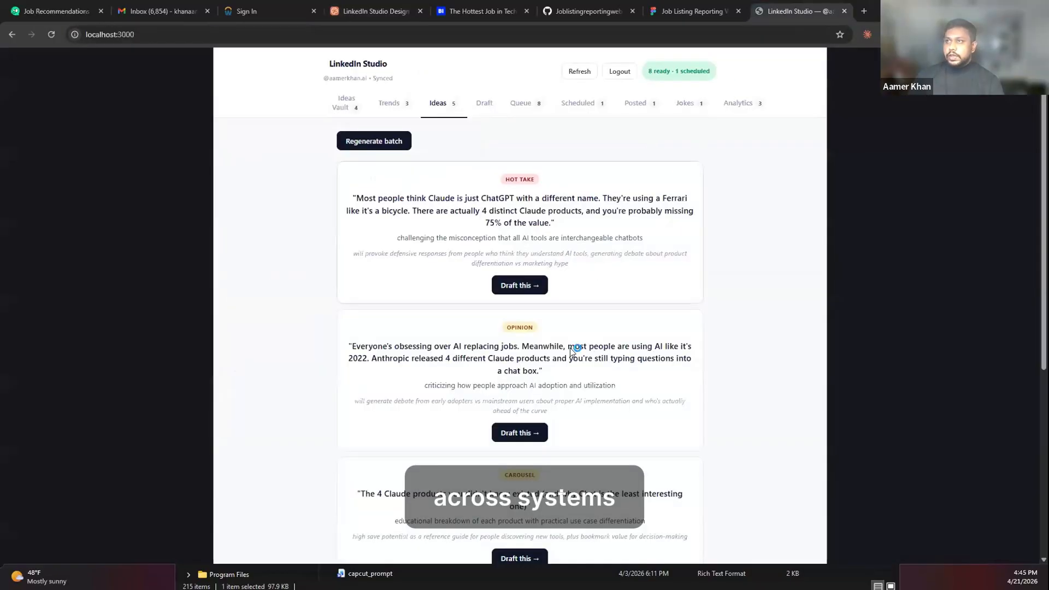
{"action": "left_click", "coordinate": [376, 11]}
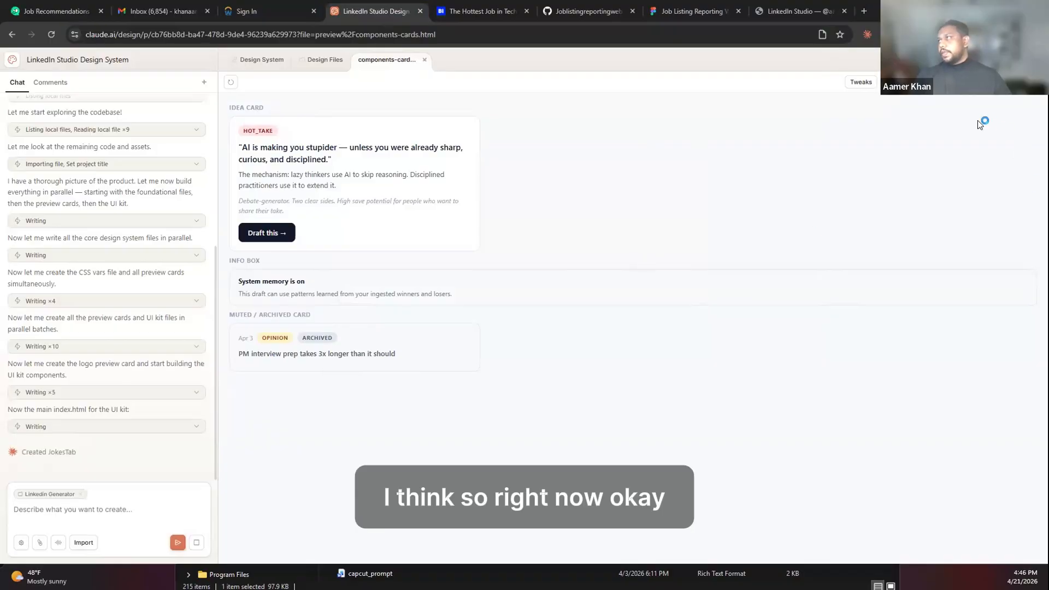
Open the draft design system review and highlight the missing brand fonts notice
{"action": "left_click", "coordinate": [986, 60]}
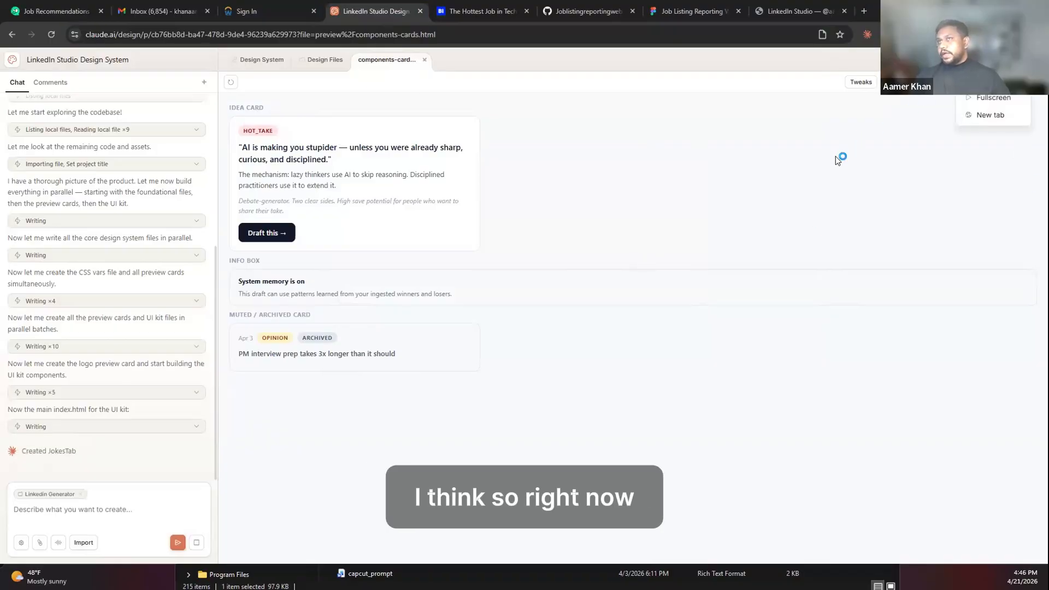
{"action": "left_click", "coordinate": [622, 166]}
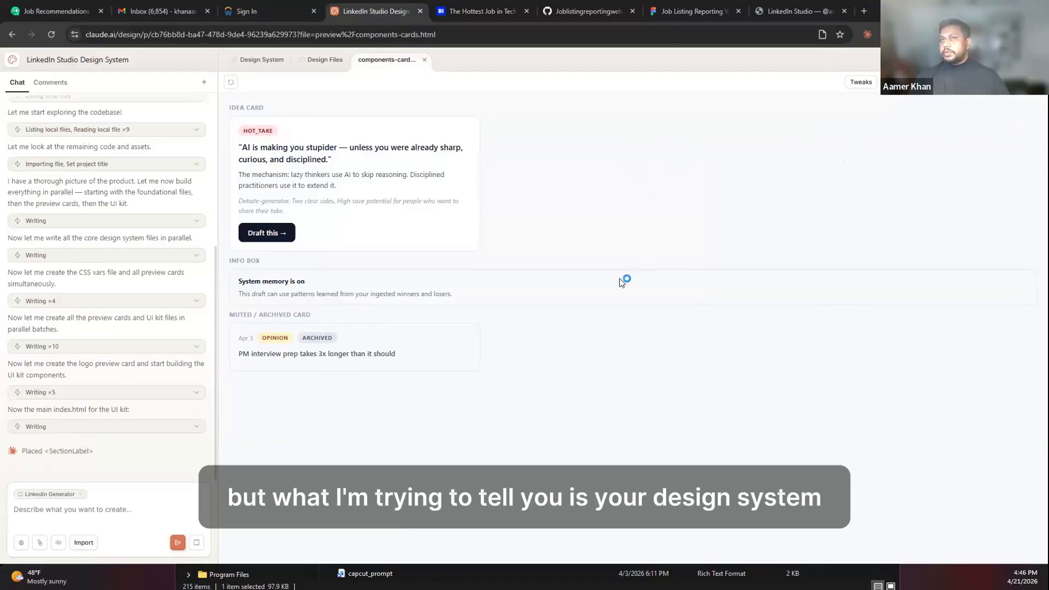
{"action": "left_click", "coordinate": [257, 61]}
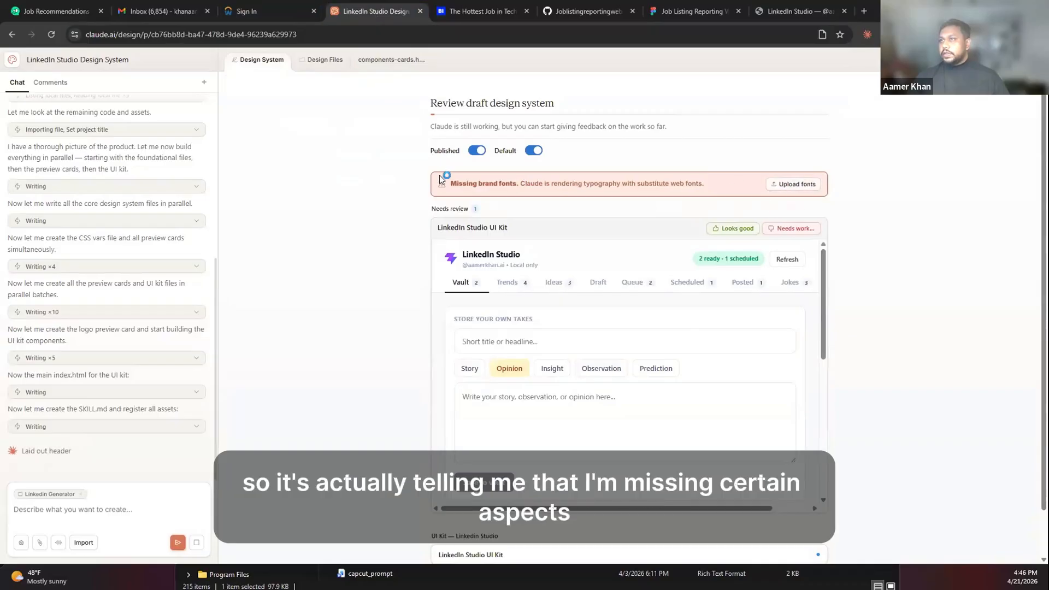
{"action": "left_click_drag", "start_coordinate": [450, 184], "coordinate": [706, 187]}
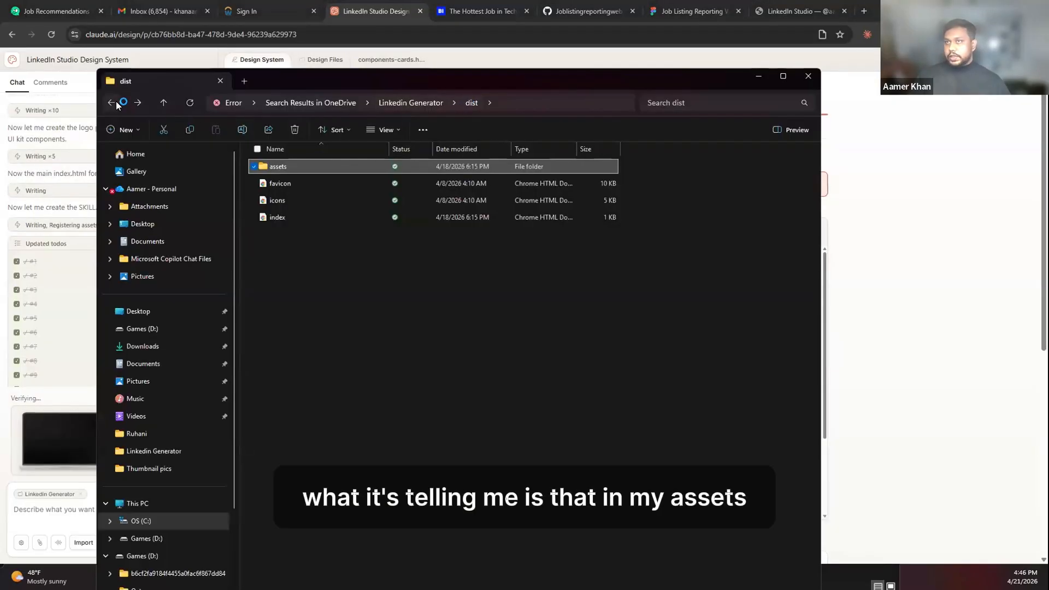
Look through the Linkedin Generator folder and its dist subfolder in File Explorer, then close the window
{"action": "left_click", "coordinate": [112, 102]}
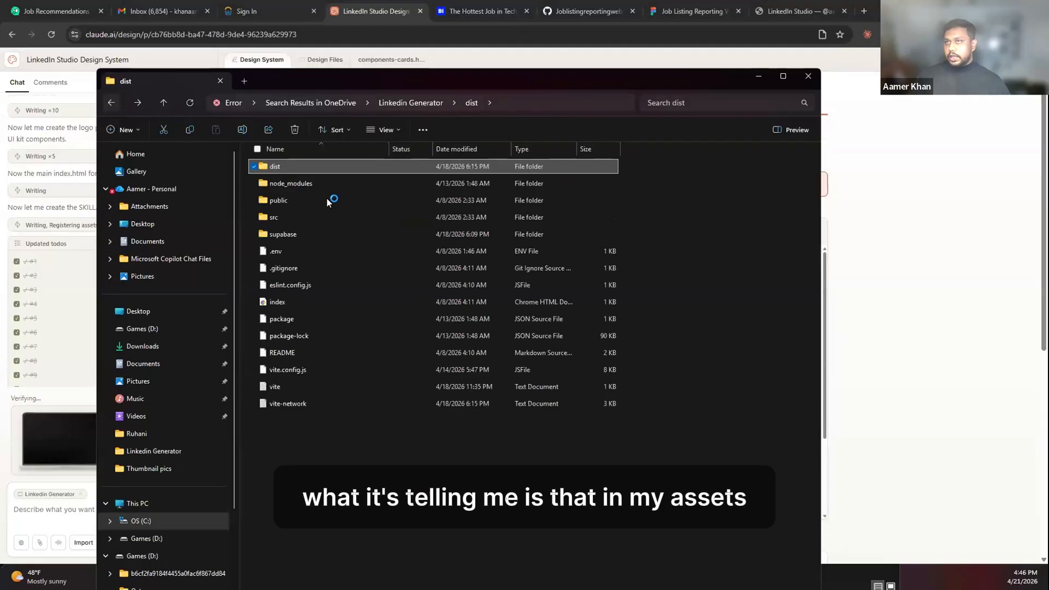
{"action": "double_click", "coordinate": [304, 166]}
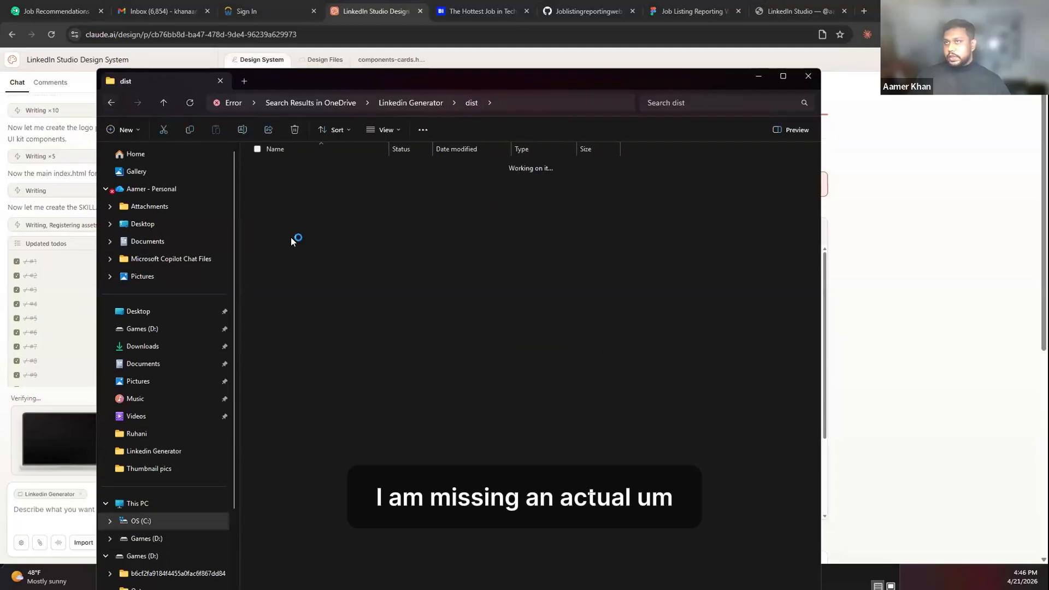
{"action": "left_click", "coordinate": [808, 76]}
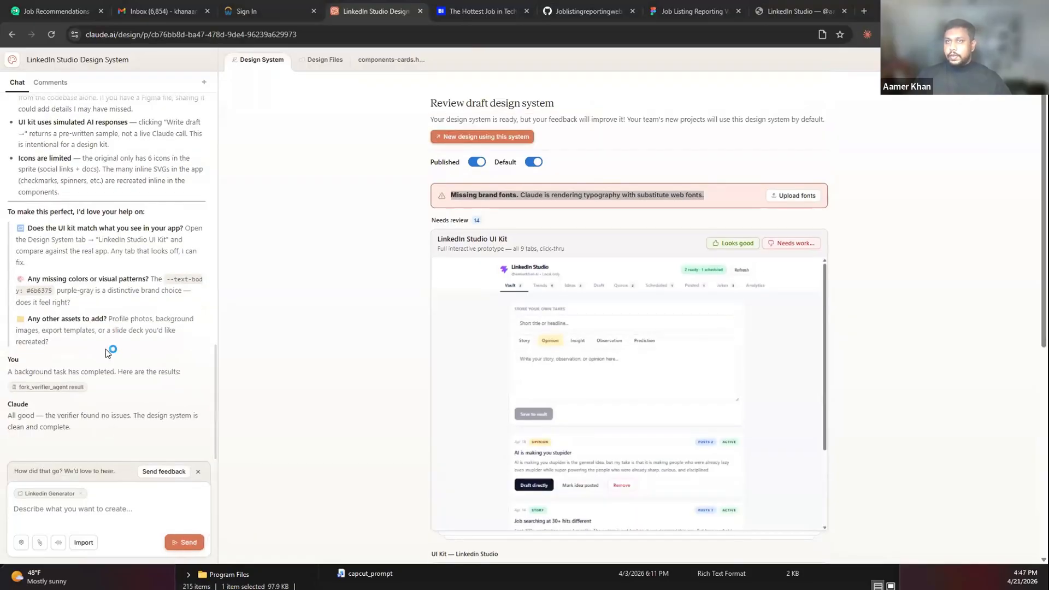
Look over the generated LinkedIn Studio UI Kit preview and the design system sections beneath it
{"action": "scroll", "coordinate": [572, 381], "scroll_direction": "down", "scroll_amount": 6}
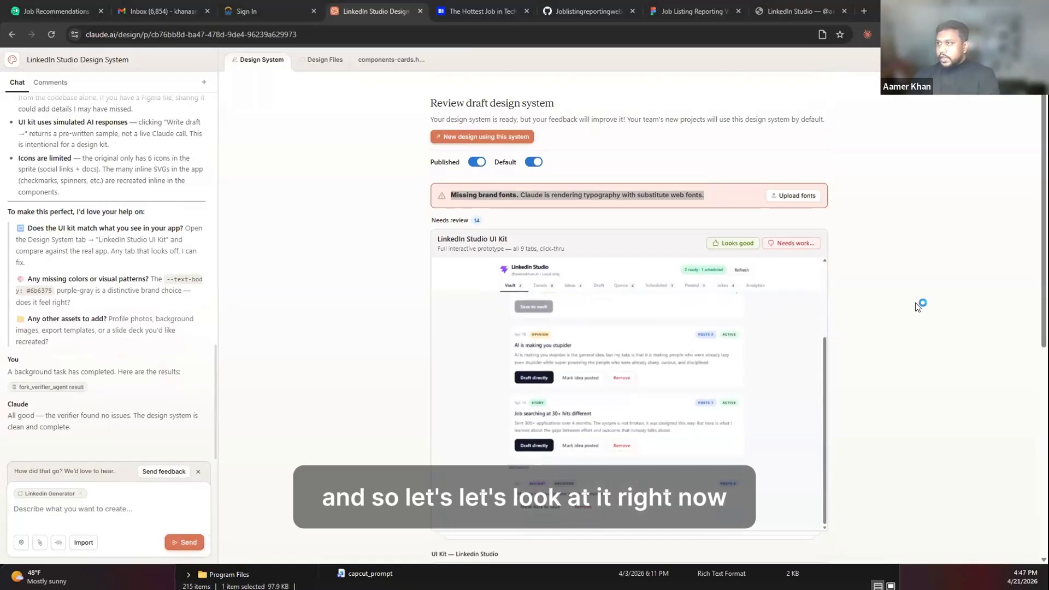
{"action": "scroll", "coordinate": [915, 323], "scroll_direction": "down", "scroll_amount": 2}
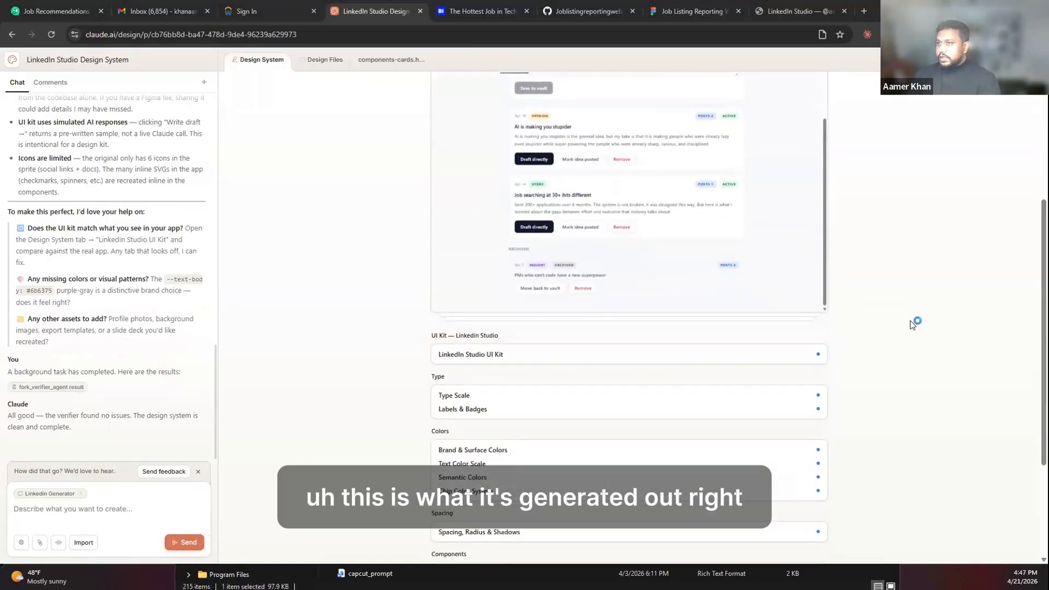
{"action": "scroll", "coordinate": [916, 323], "scroll_direction": "up", "scroll_amount": 3}
{"action": "scroll", "coordinate": [695, 295], "scroll_direction": "down", "scroll_amount": 2}
{"action": "scroll", "coordinate": [696, 295], "scroll_direction": "up", "scroll_amount": 3}
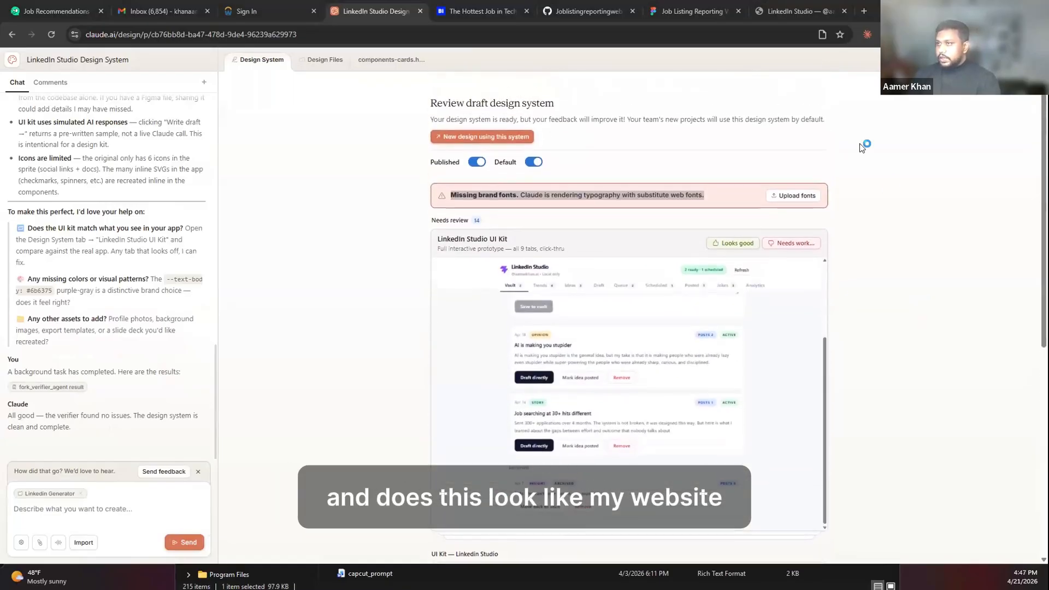
Compare the UI kit preview with the Ideas Vault page of the LinkedIn Studio app, ending back in the design system review
{"action": "left_click", "coordinate": [798, 10]}
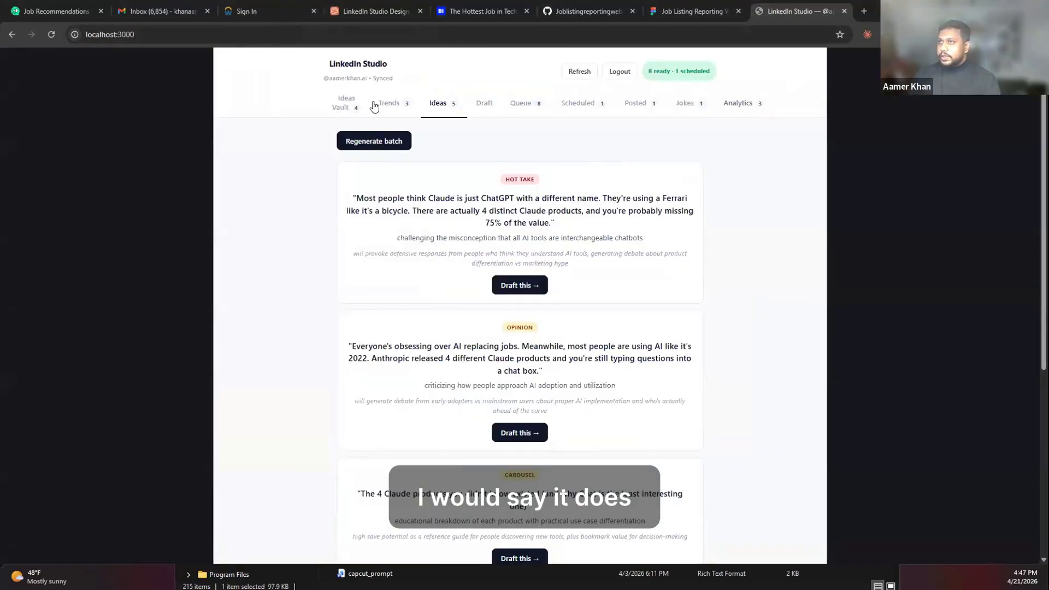
{"action": "left_click", "coordinate": [356, 108]}
{"action": "scroll", "coordinate": [781, 296], "scroll_direction": "down", "scroll_amount": 6}
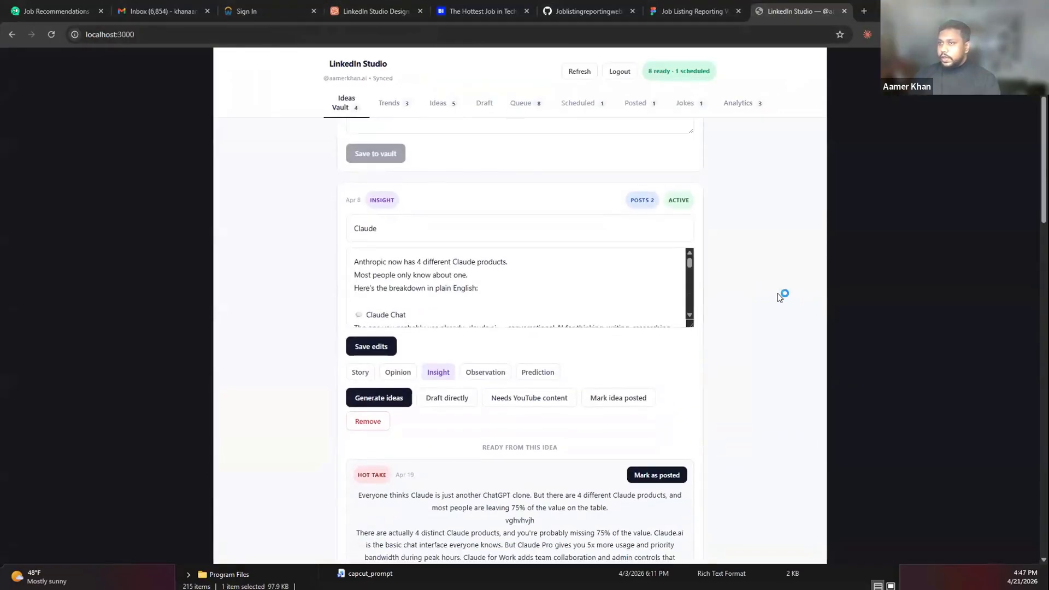
{"action": "scroll", "coordinate": [716, 295], "scroll_direction": "down", "scroll_amount": 4}
{"action": "scroll", "coordinate": [752, 281], "scroll_direction": "up", "scroll_amount": 10}
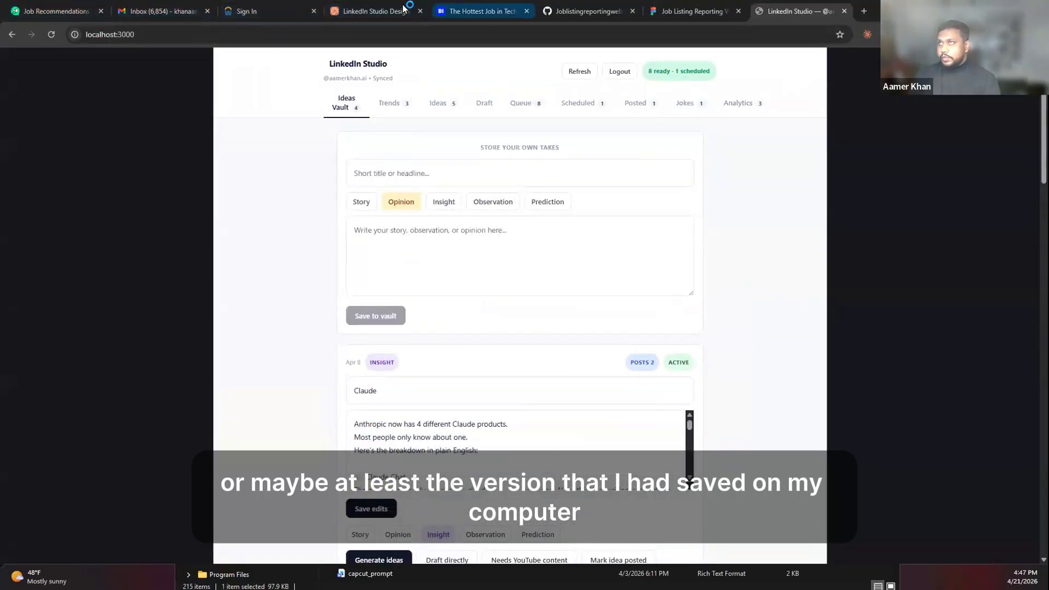
{"action": "left_click", "coordinate": [375, 11]}
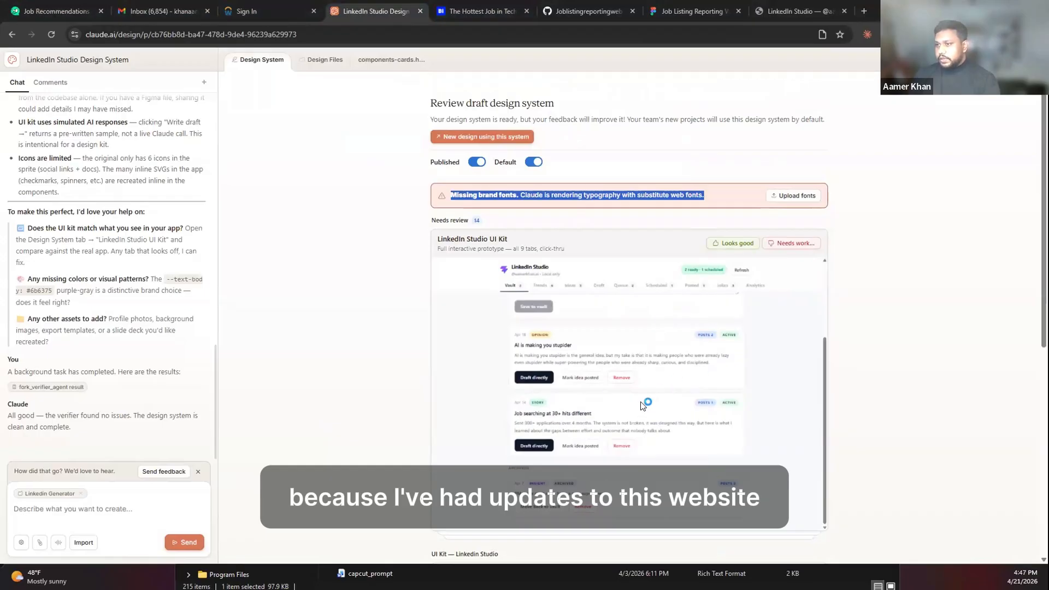
Examine the design system's Type, Colors, Spacing and Components sections, ending at the start of the review with the text selection cleared
{"action": "scroll", "coordinate": [803, 382], "scroll_direction": "down", "scroll_amount": 2}
{"action": "scroll", "coordinate": [869, 395], "scroll_direction": "down", "scroll_amount": 3}
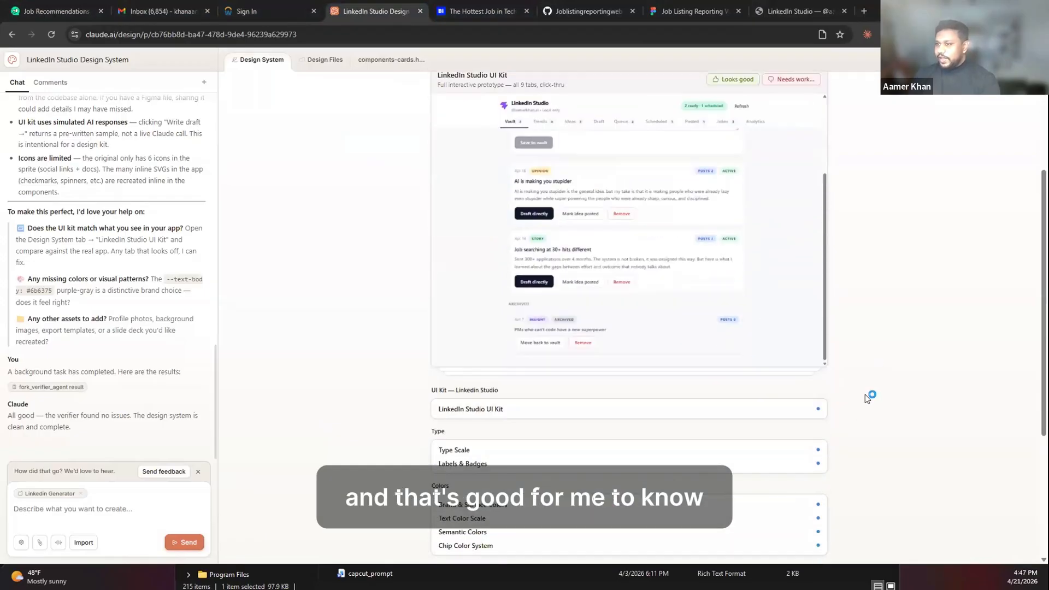
{"action": "scroll", "coordinate": [566, 443], "scroll_direction": "down", "scroll_amount": 2}
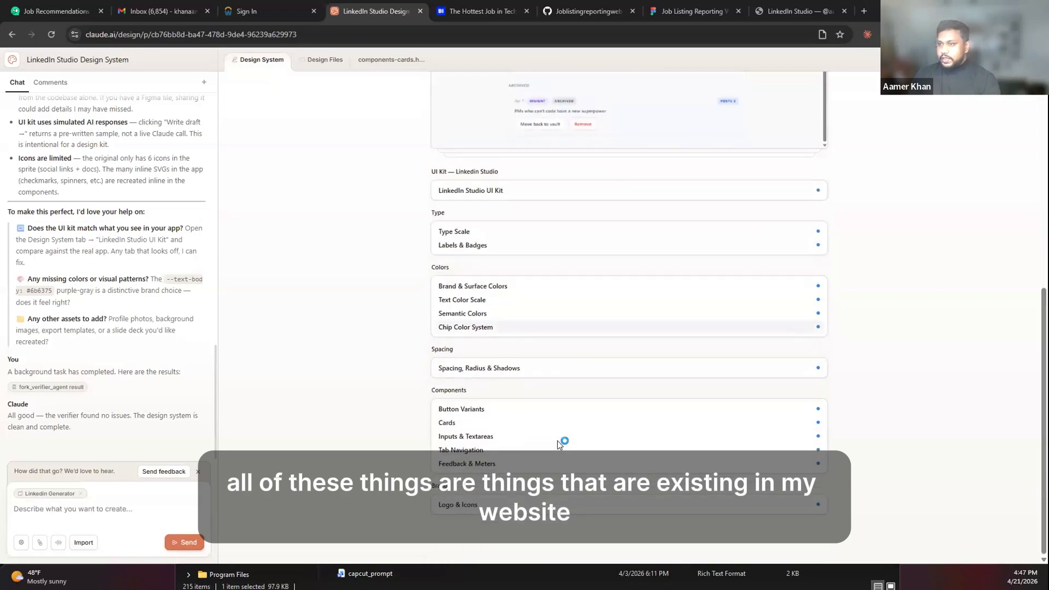
{"action": "scroll", "coordinate": [560, 296], "scroll_direction": "up", "scroll_amount": 7}
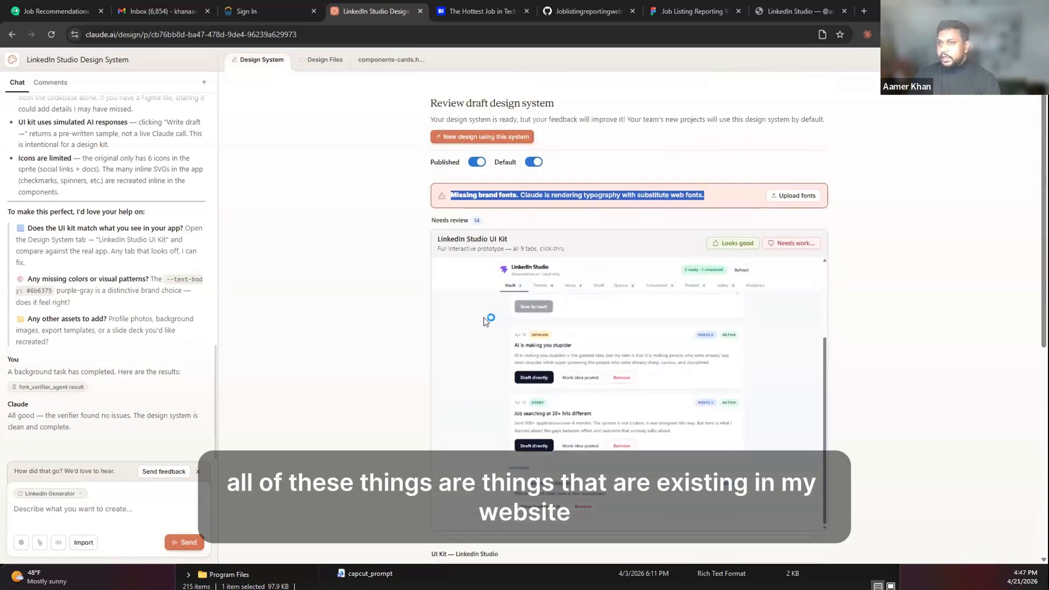
{"action": "left_click", "coordinate": [386, 328]}
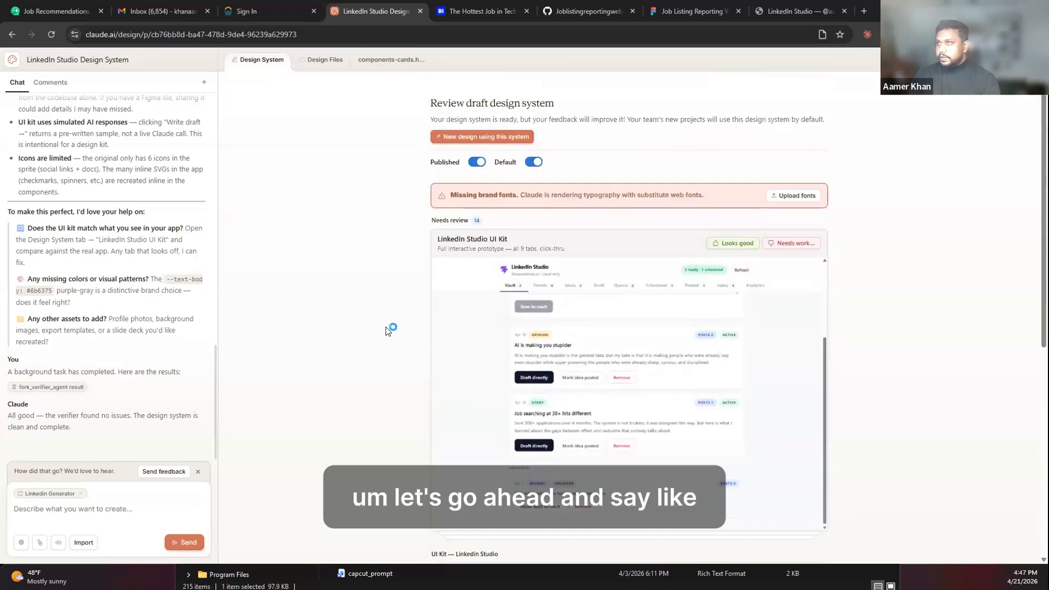
Send Claude the request "Letes make the overall website have a bohemian style" with the Linkedin Generator codebase attached
{"action": "left_click", "coordinate": [98, 511]}
{"action": "type", "text": "L"}
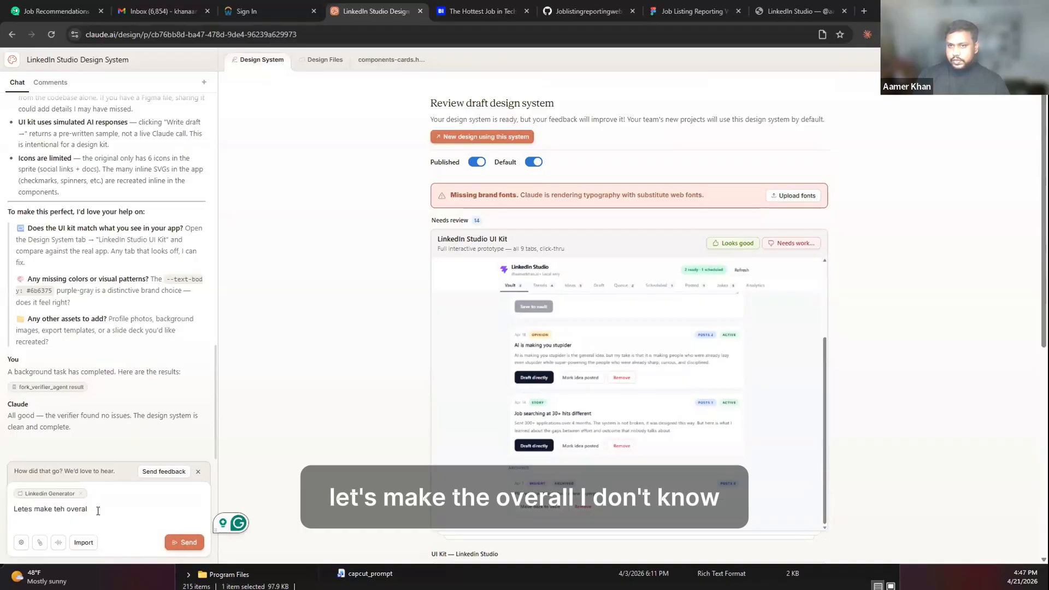
{"action": "type", "text": "etes make teh overal"}
{"action": "key", "text": "BackSpace"}
{"action": "key", "text": "BackSpace"}
{"action": "key", "text": "BackSpace"}
{"action": "key", "text": "BackSpace"}
{"action": "key", "text": "BackSpace"}
{"action": "key", "text": "BackSpace"}
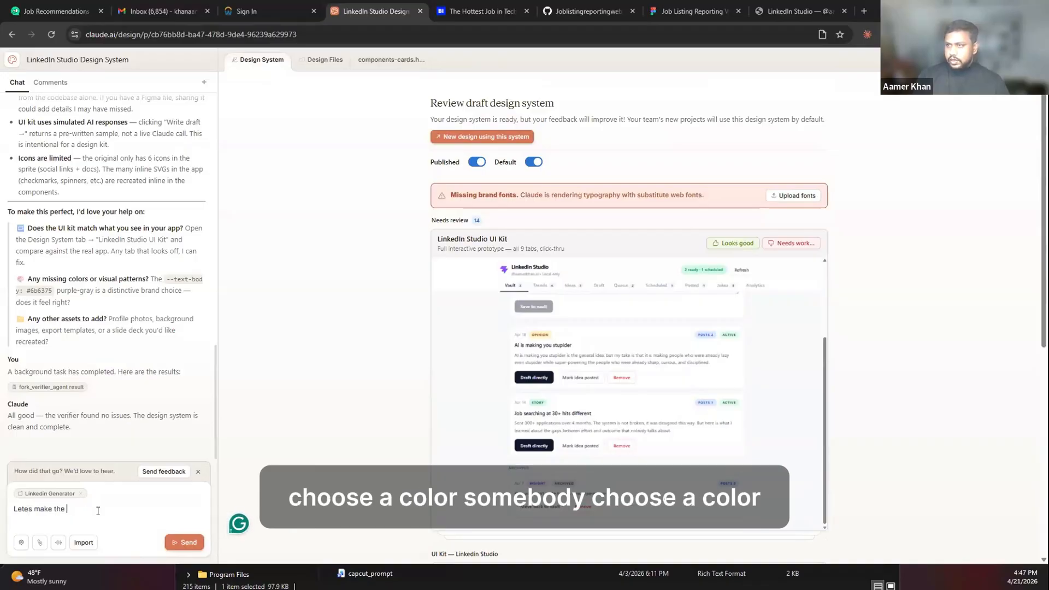
{"action": "type", "text": "overall websi"}
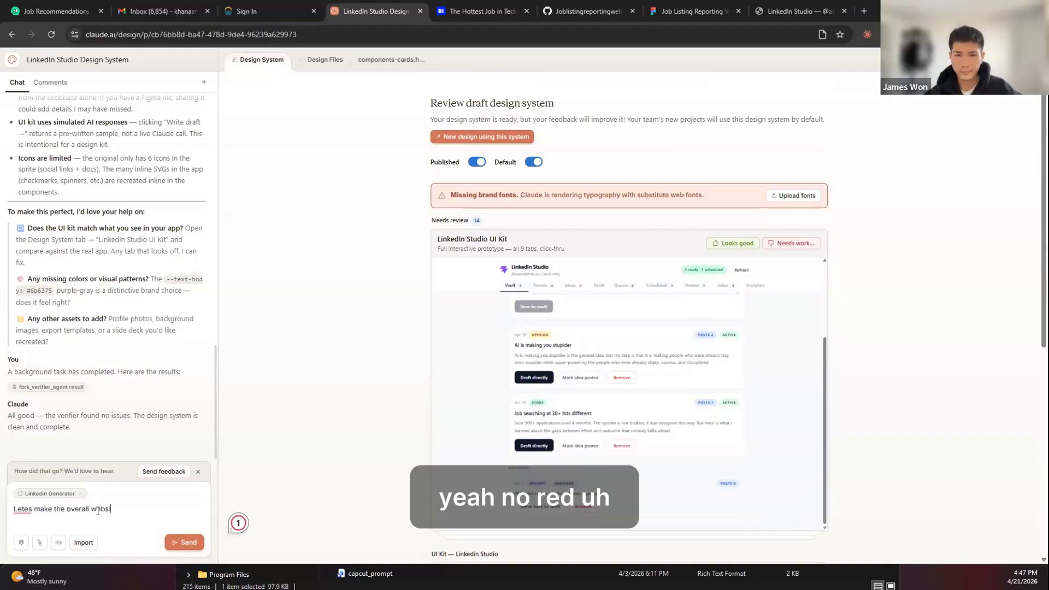
{"action": "type", "text": "te have a"}
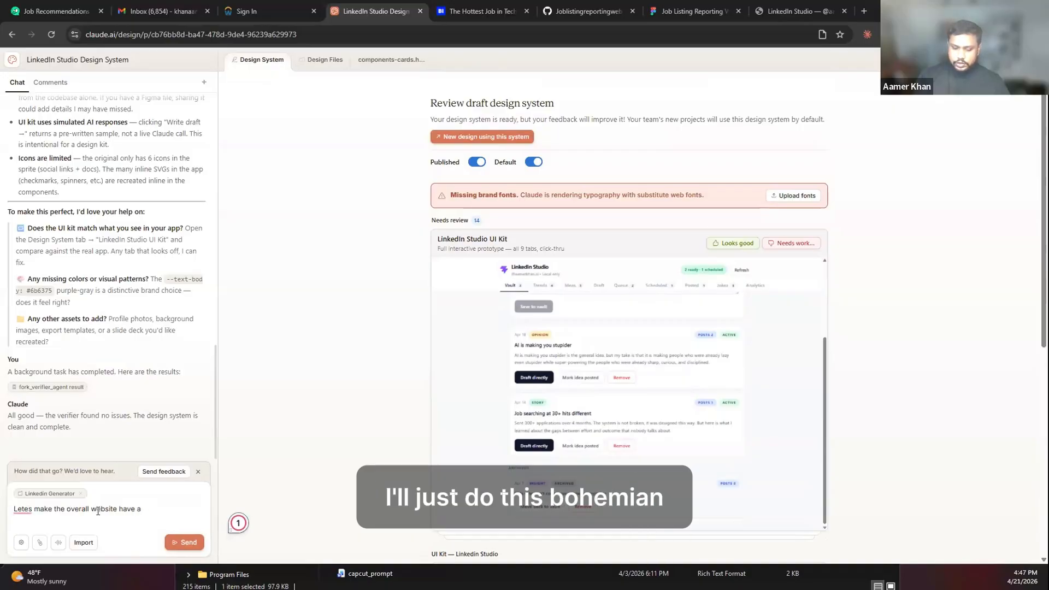
{"action": "key", "text": "BackSpace"}
{"action": "key", "text": "BackSpace"}
{"action": "key", "text": "BackSpace"}
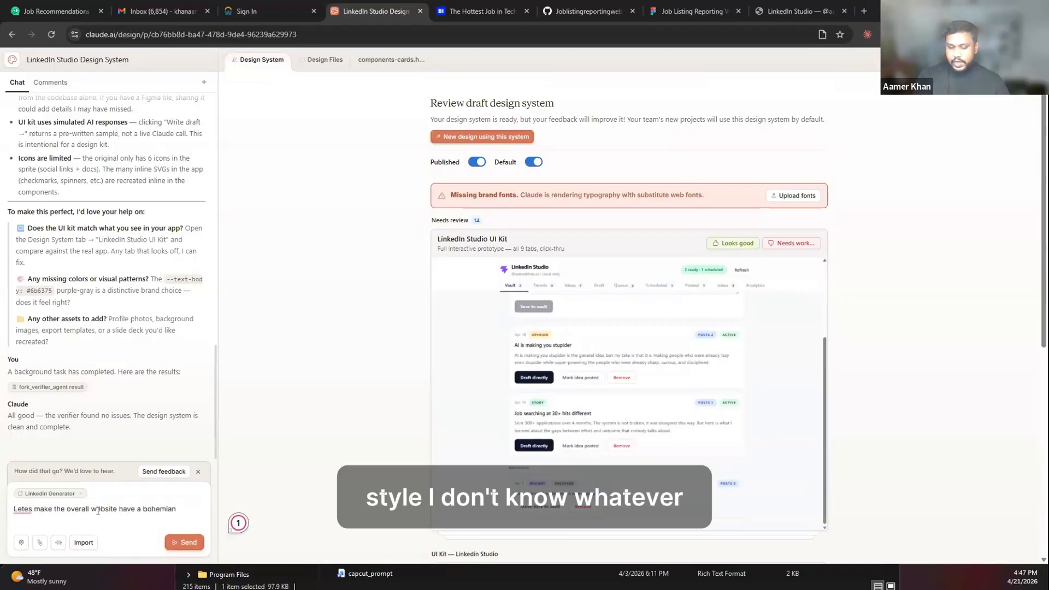
{"action": "key", "text": "Return"}
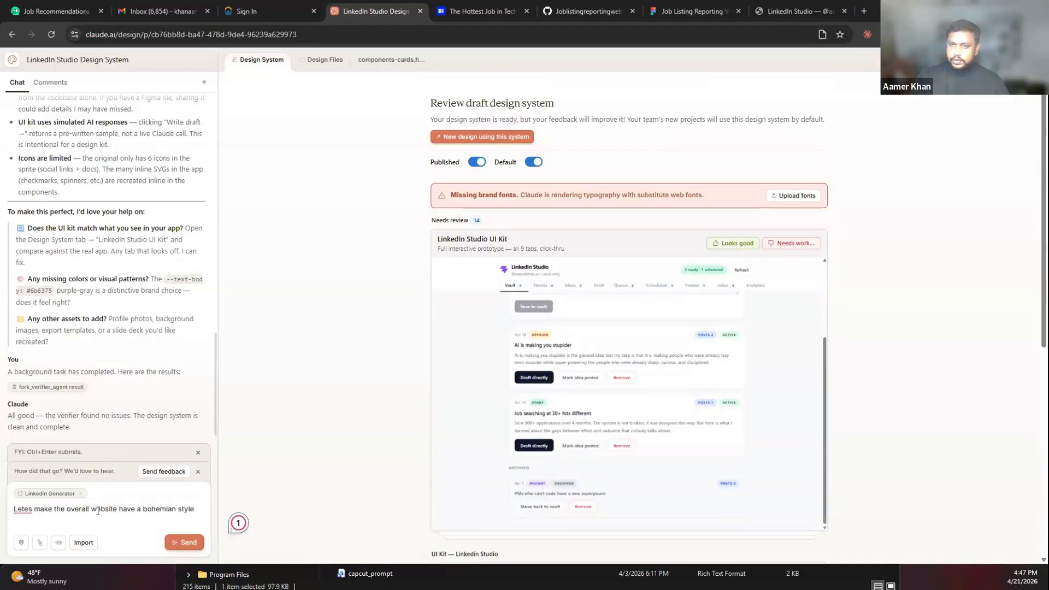
{"action": "left_click", "coordinate": [184, 542]}
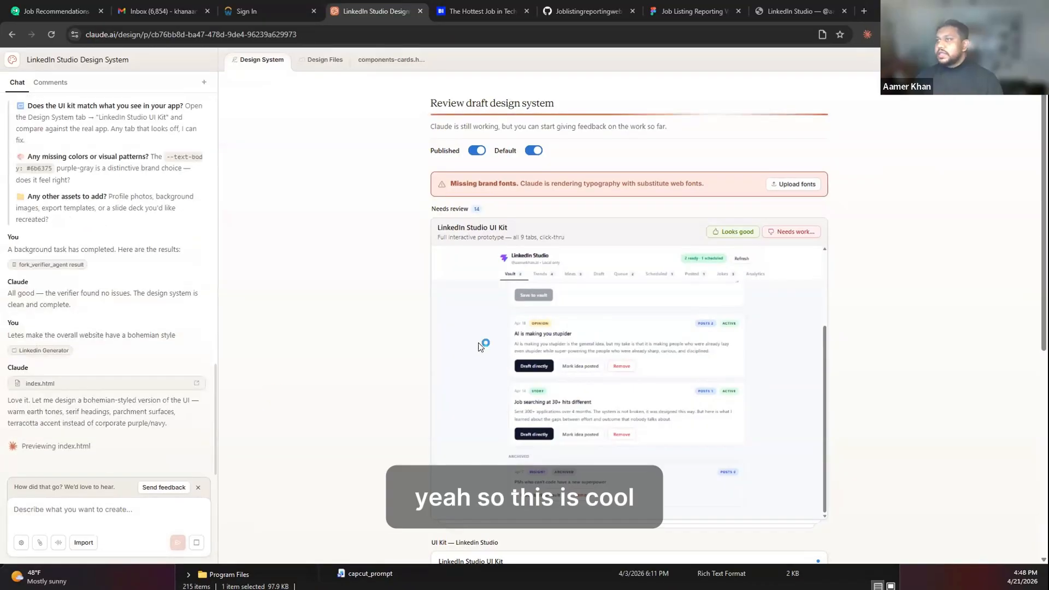
Check the header of the running LinkedIn Studio app, and preview hero.png, icons.svg and logo.svg in the design files' assets folder
{"action": "left_click", "coordinate": [784, 12]}
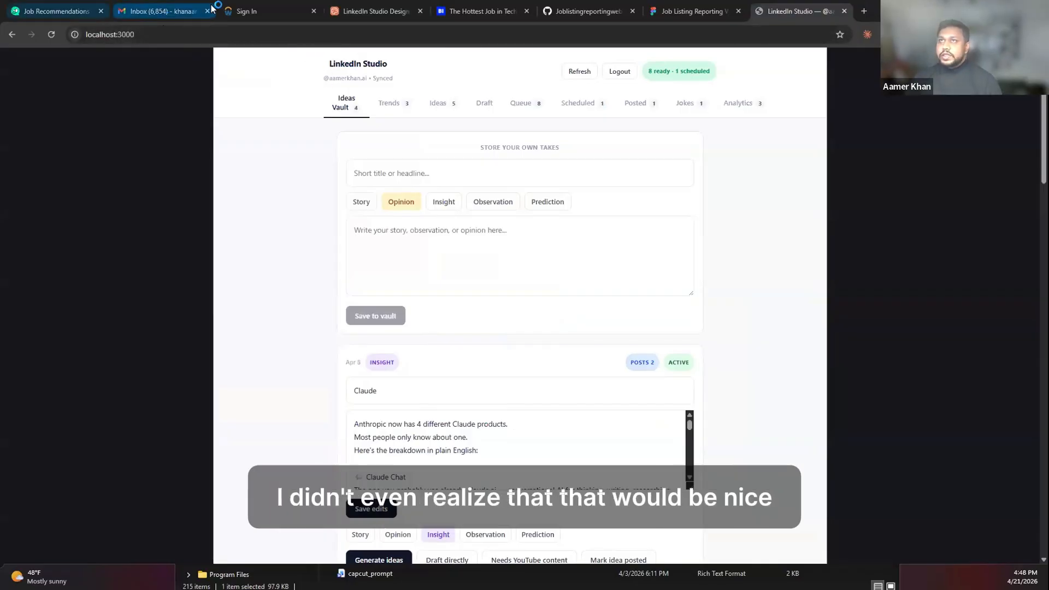
{"action": "left_click", "coordinate": [377, 10]}
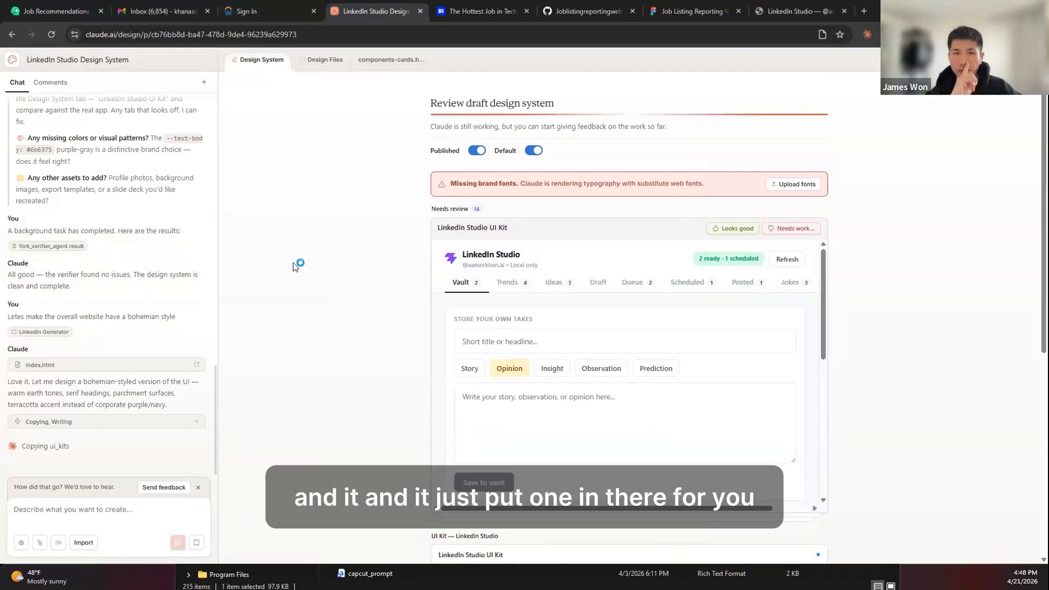
{"action": "left_click", "coordinate": [321, 61]}
{"action": "left_click", "coordinate": [232, 127]}
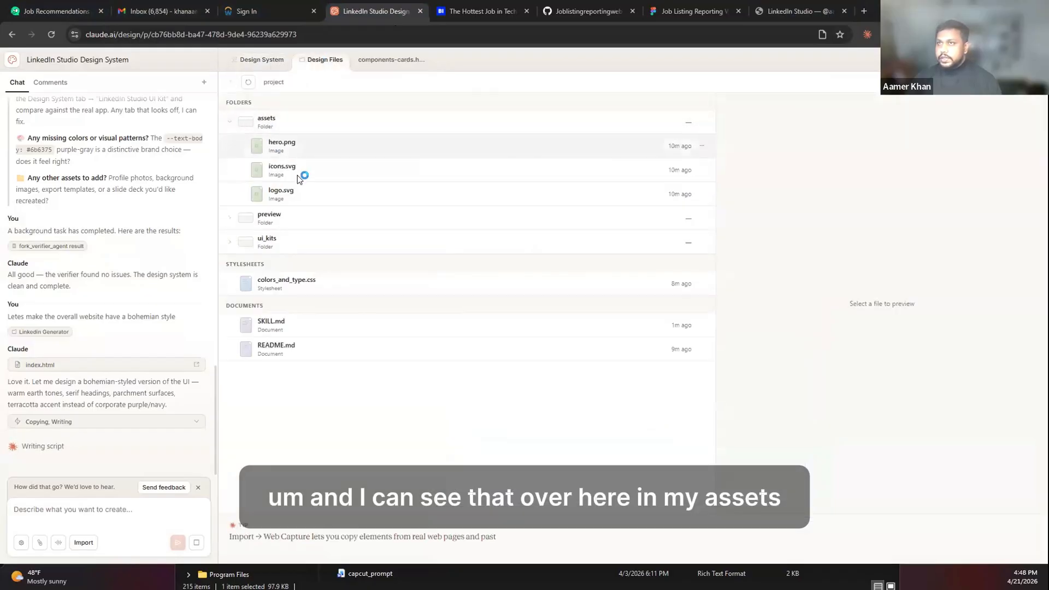
{"action": "left_click", "coordinate": [297, 148]}
{"action": "left_click", "coordinate": [290, 191]}
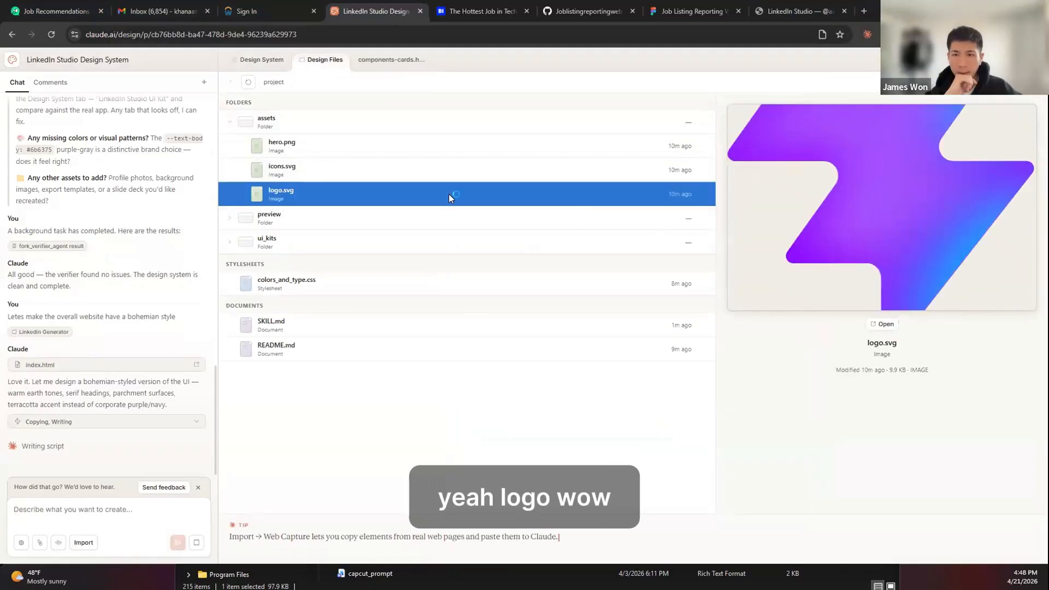
{"action": "left_click", "coordinate": [310, 146]}
{"action": "left_click", "coordinate": [315, 172]}
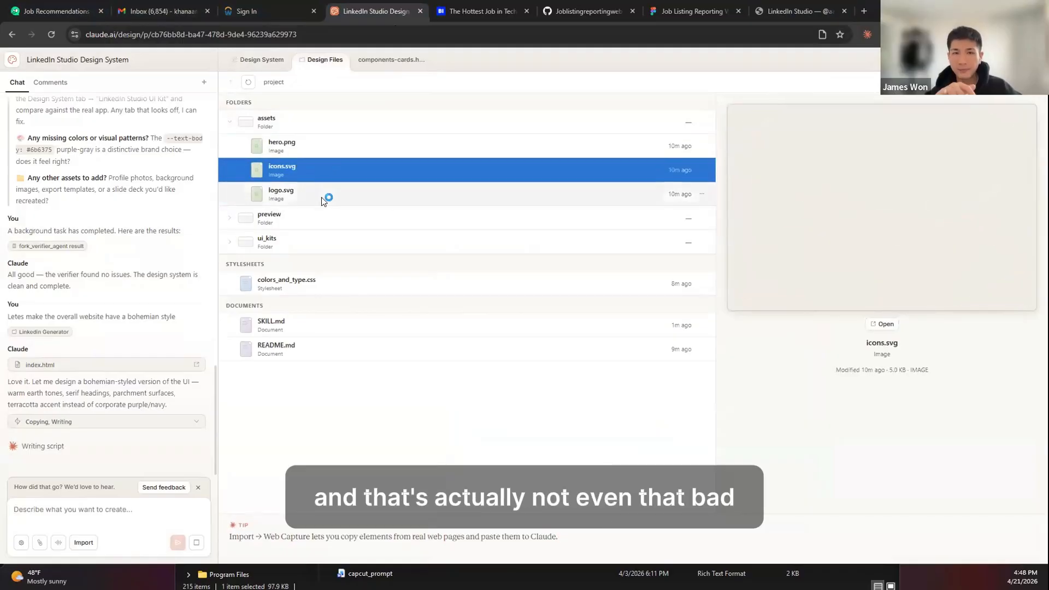
{"action": "left_click", "coordinate": [321, 198]}
{"action": "left_click", "coordinate": [325, 144]}
{"action": "left_click", "coordinate": [304, 197]}
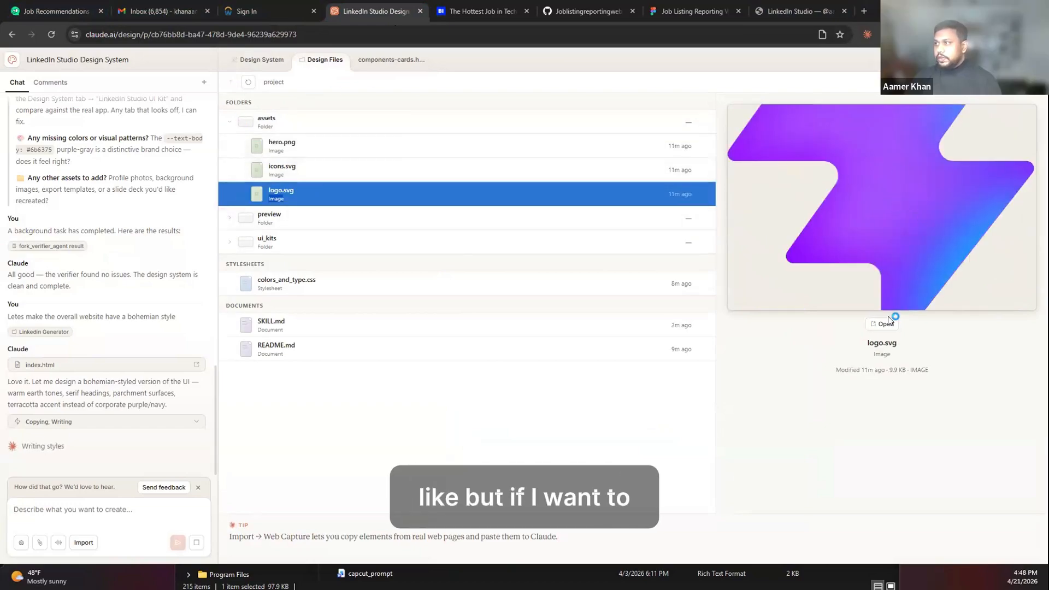
Preview brand-logo.html from the preview folder, and view the colors-brand.html and components-cards.html pages in full
{"action": "left_click", "coordinate": [339, 218]}
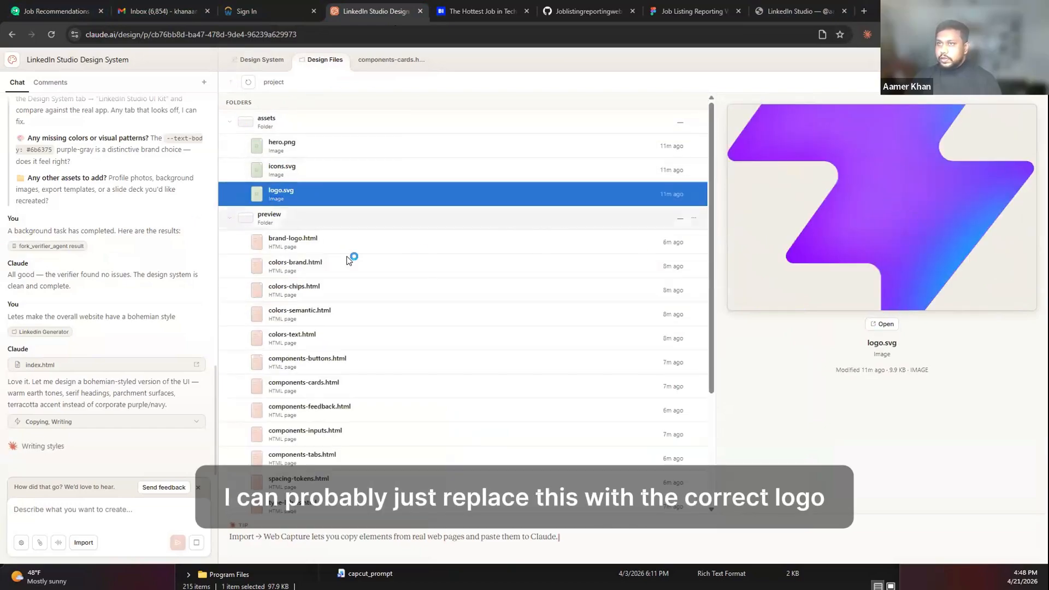
{"action": "left_click", "coordinate": [363, 242]}
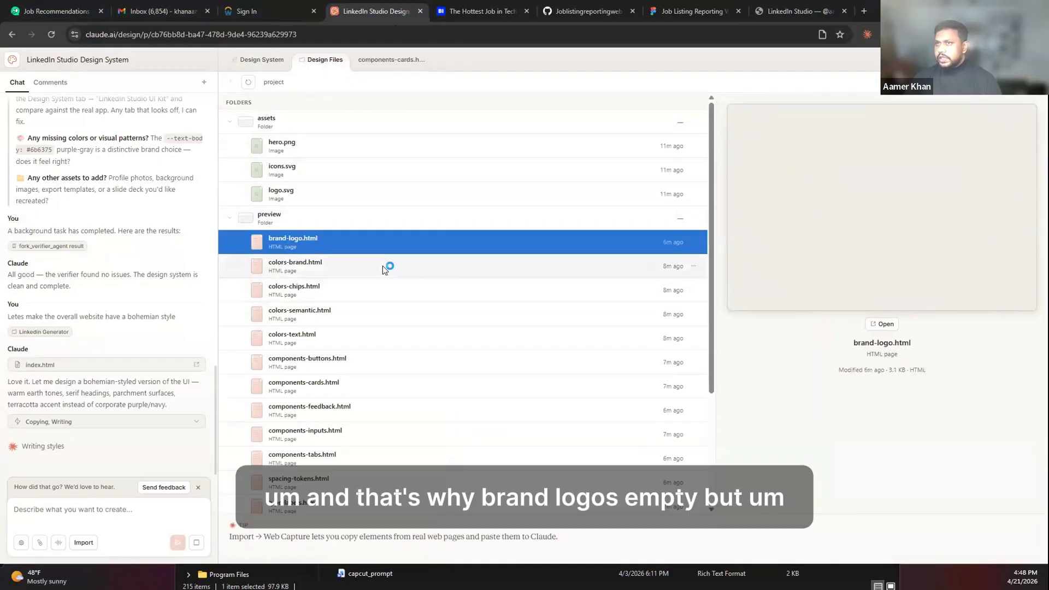
{"action": "left_click", "coordinate": [382, 265]}
{"action": "double_click", "coordinate": [410, 258]}
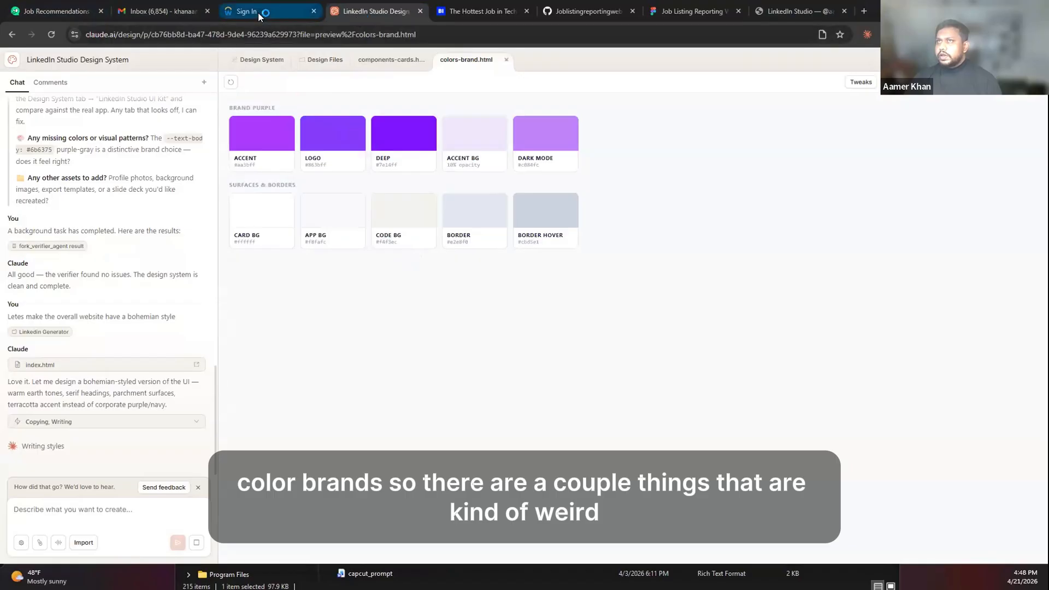
{"action": "left_click", "coordinate": [397, 65]}
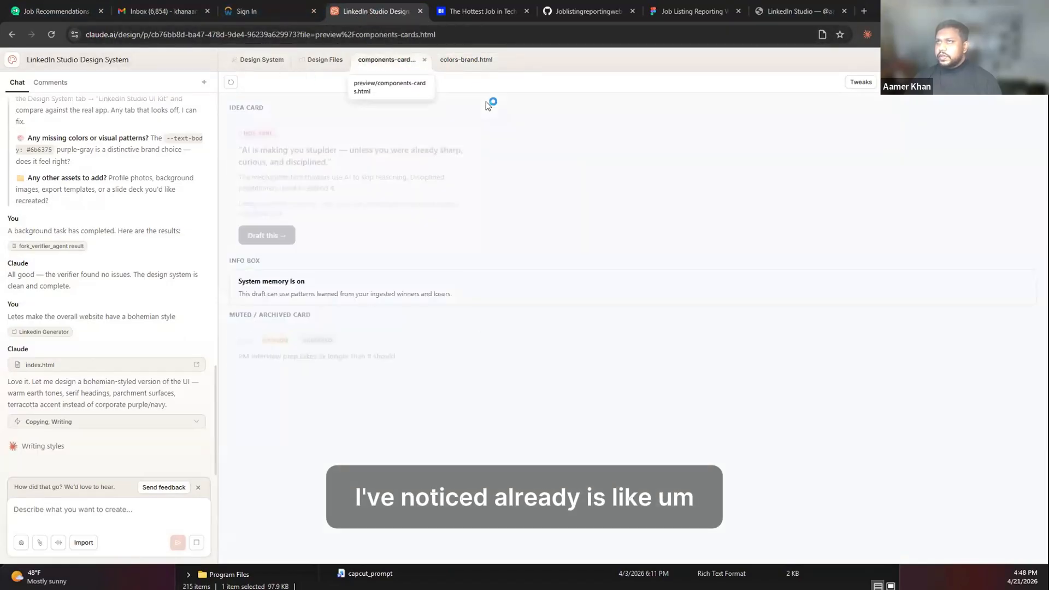
Go back to the design files and preview the brand-logo, colors-brand, colors-chips, colors-semantic and colors-text pages in the preview folder
{"action": "left_click", "coordinate": [318, 62]}
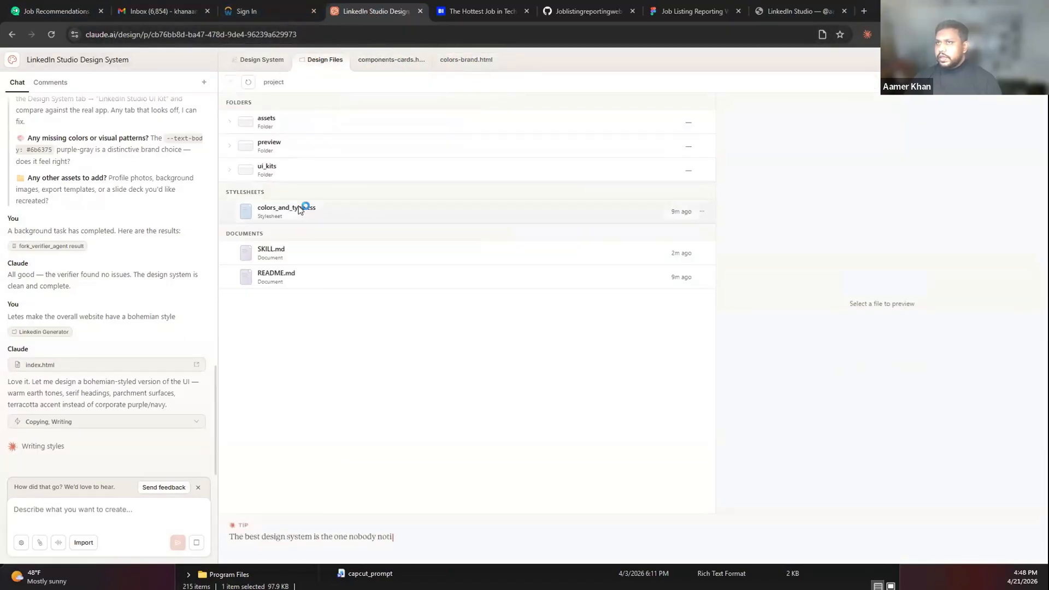
{"action": "left_click", "coordinate": [230, 149]}
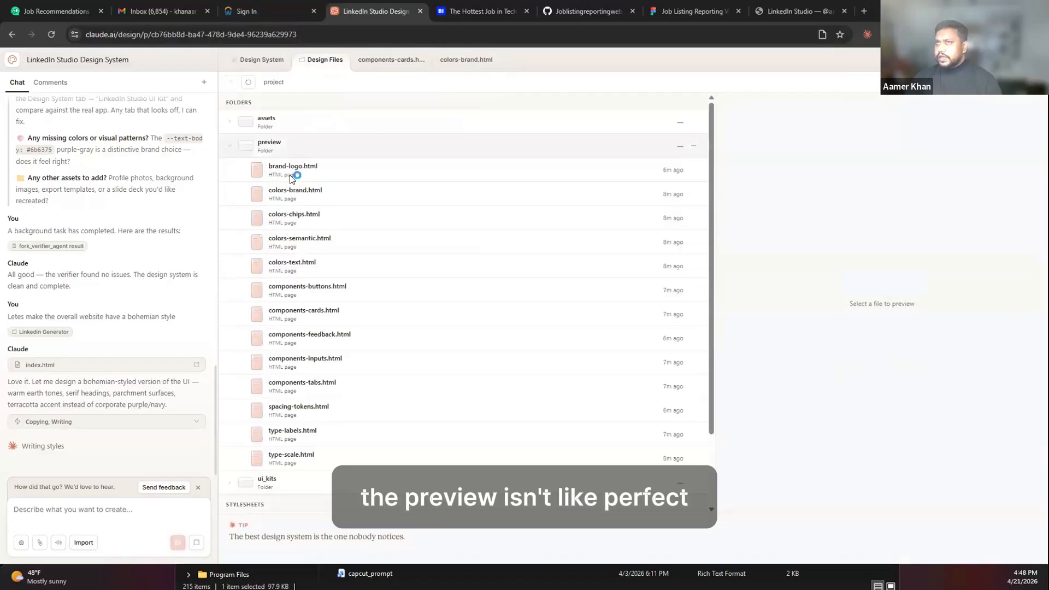
{"action": "left_click", "coordinate": [326, 173]}
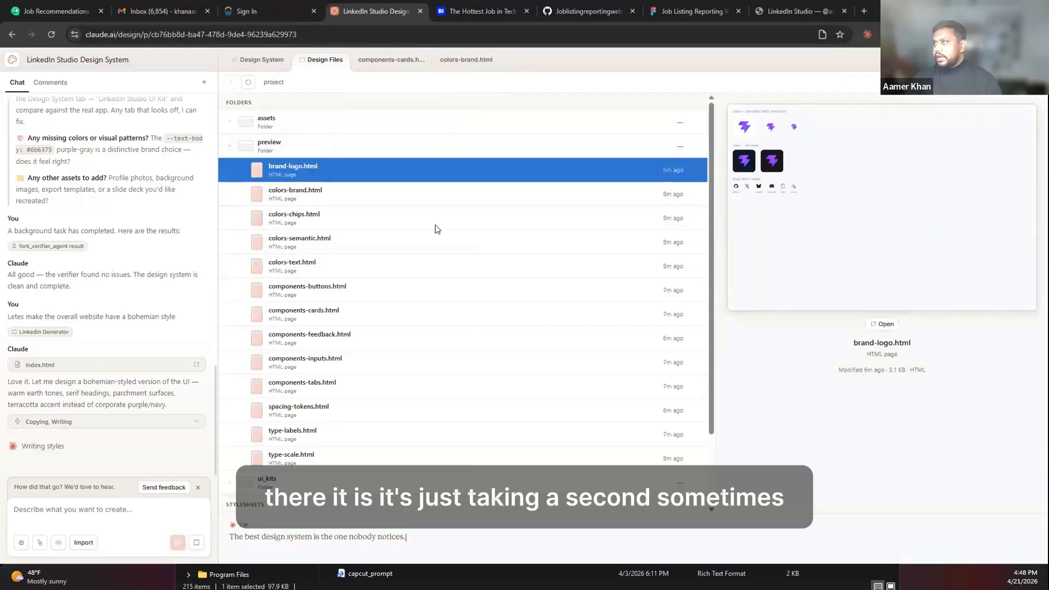
{"action": "left_click", "coordinate": [410, 195]}
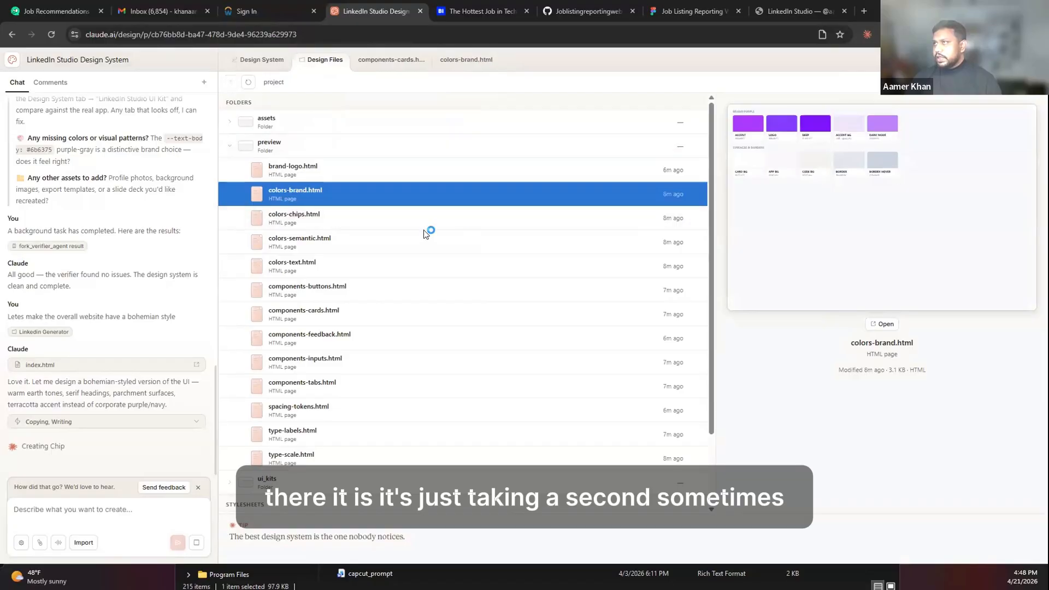
{"action": "left_click", "coordinate": [405, 215]}
{"action": "left_click", "coordinate": [433, 242]}
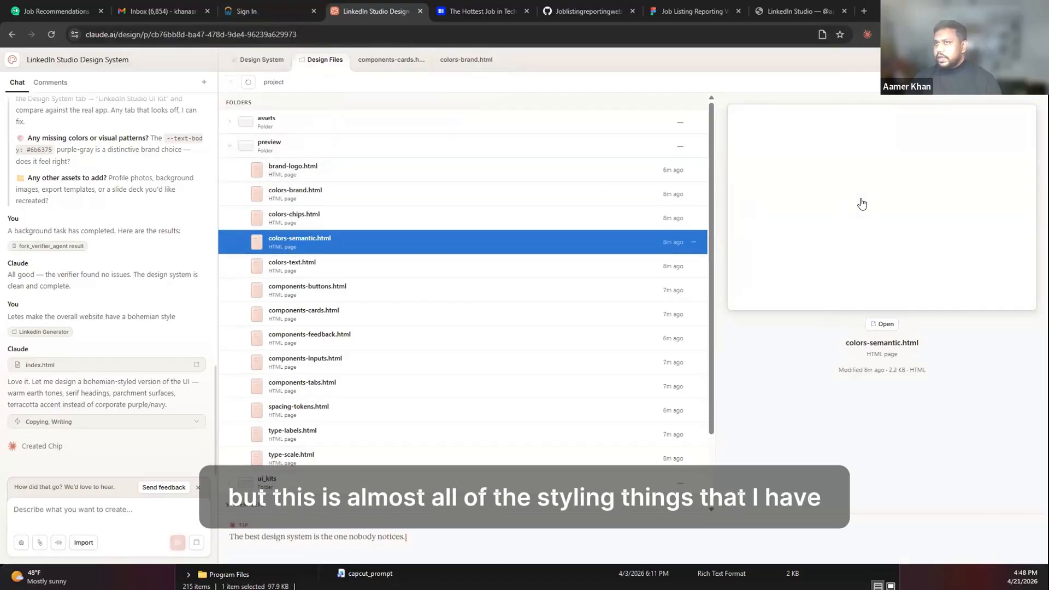
{"action": "left_click", "coordinate": [513, 264]}
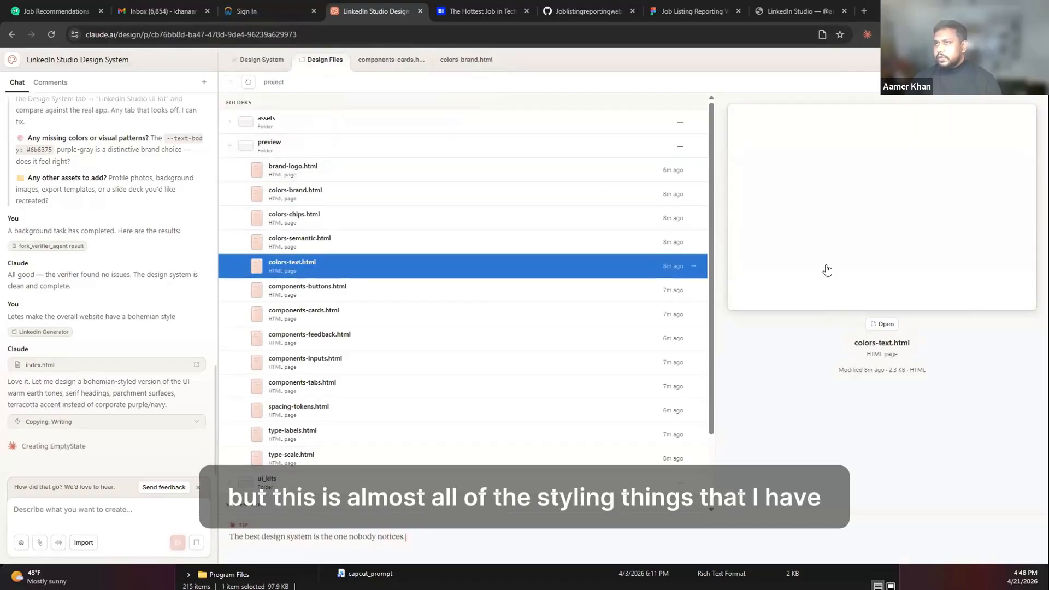
Preview the components, spacing-tokens, type-labels and type-scale pages in the preview folder, ending back in the design system review
{"action": "left_click", "coordinate": [429, 291]}
{"action": "left_click", "coordinate": [502, 309]}
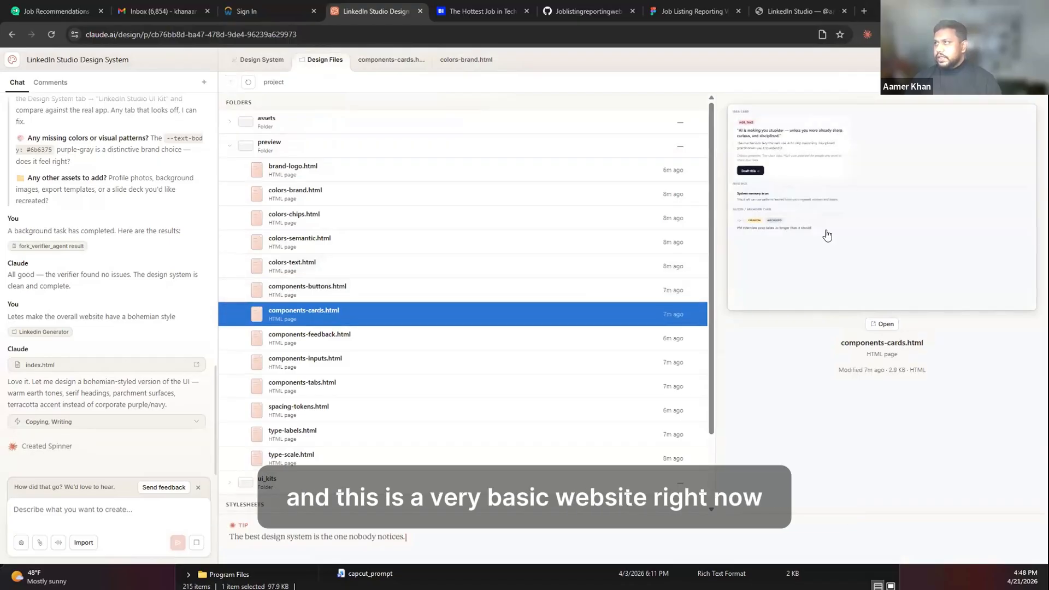
{"action": "left_click", "coordinate": [450, 340]}
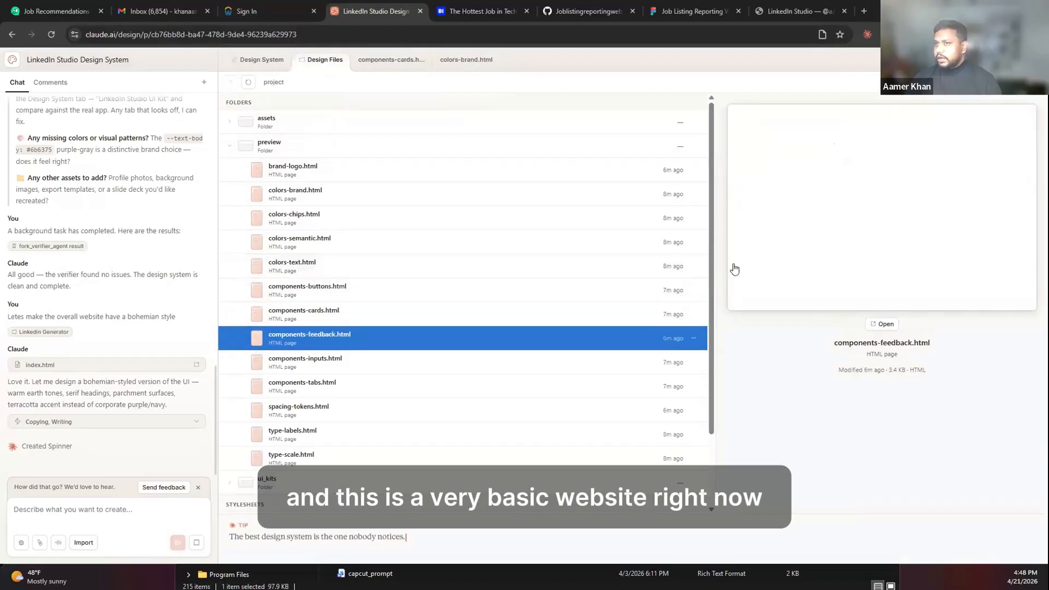
{"action": "left_click", "coordinate": [394, 383]}
{"action": "left_click", "coordinate": [384, 367]}
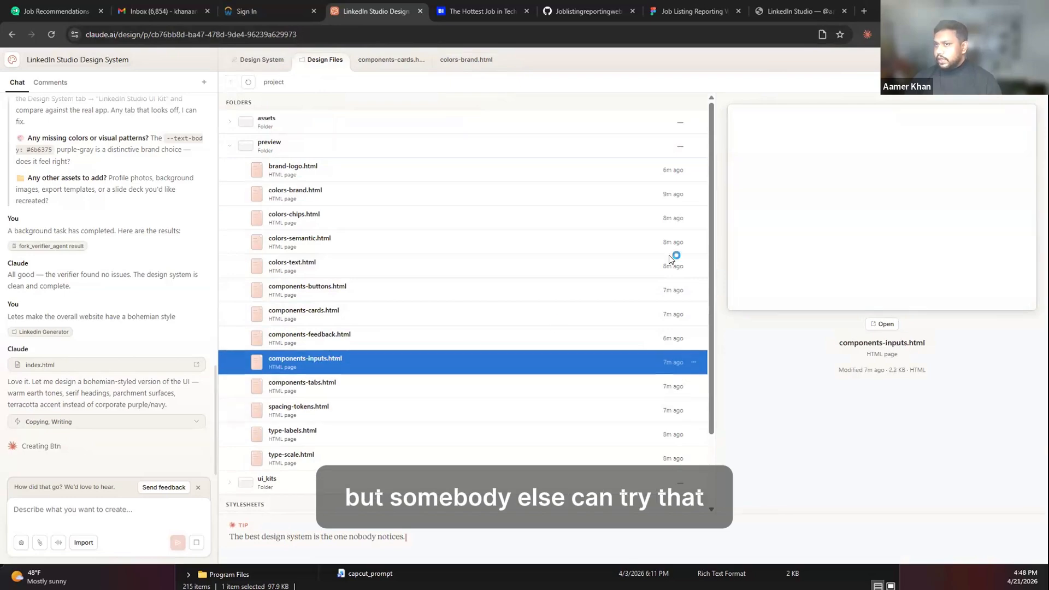
{"action": "left_click", "coordinate": [375, 412]}
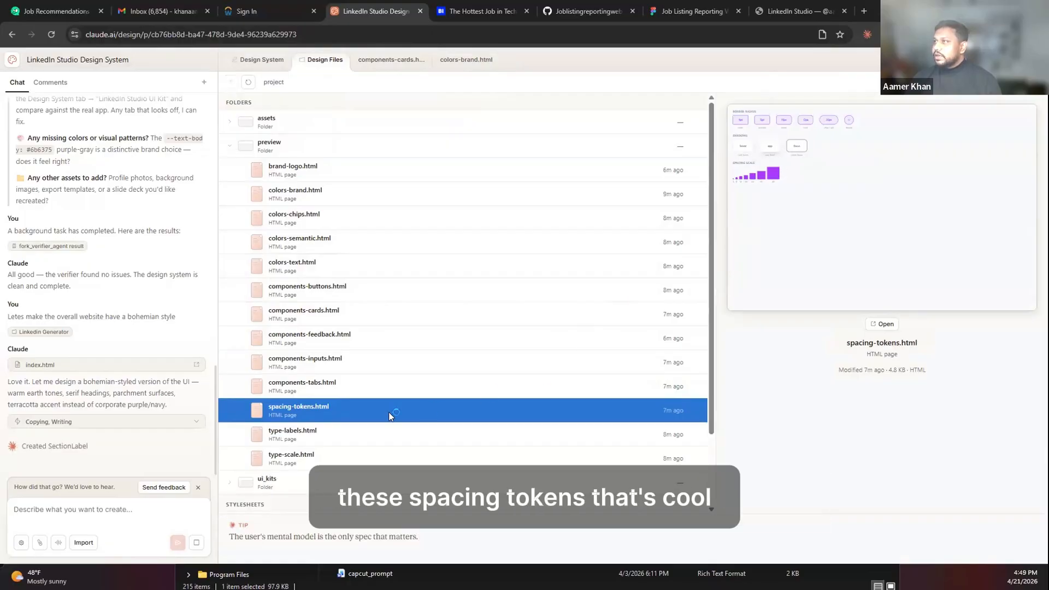
{"action": "left_click", "coordinate": [355, 429]}
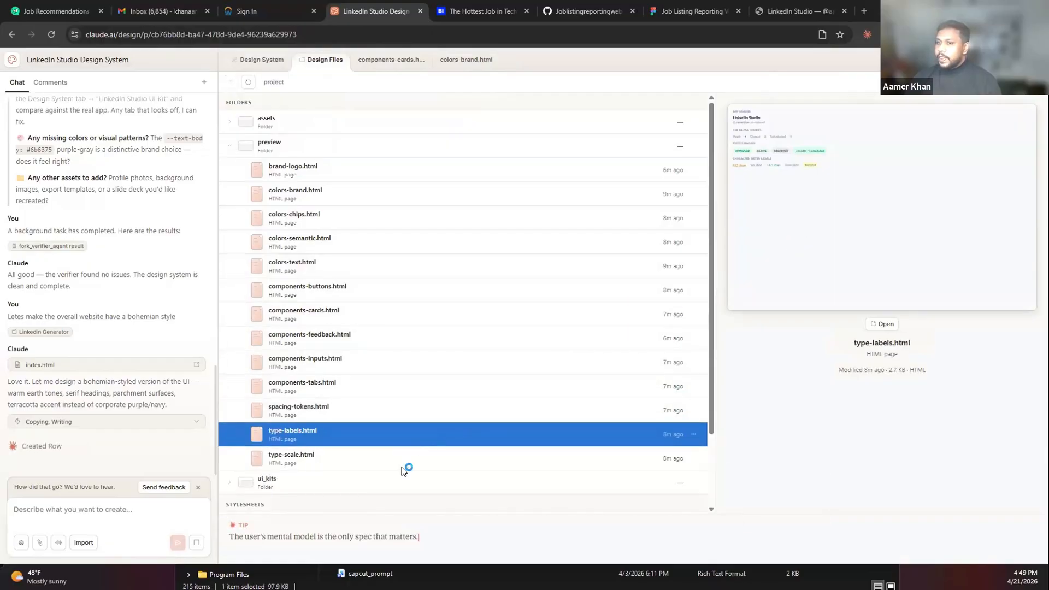
{"action": "left_click", "coordinate": [405, 461]}
{"action": "scroll", "coordinate": [407, 302], "scroll_direction": "down", "scroll_amount": 3}
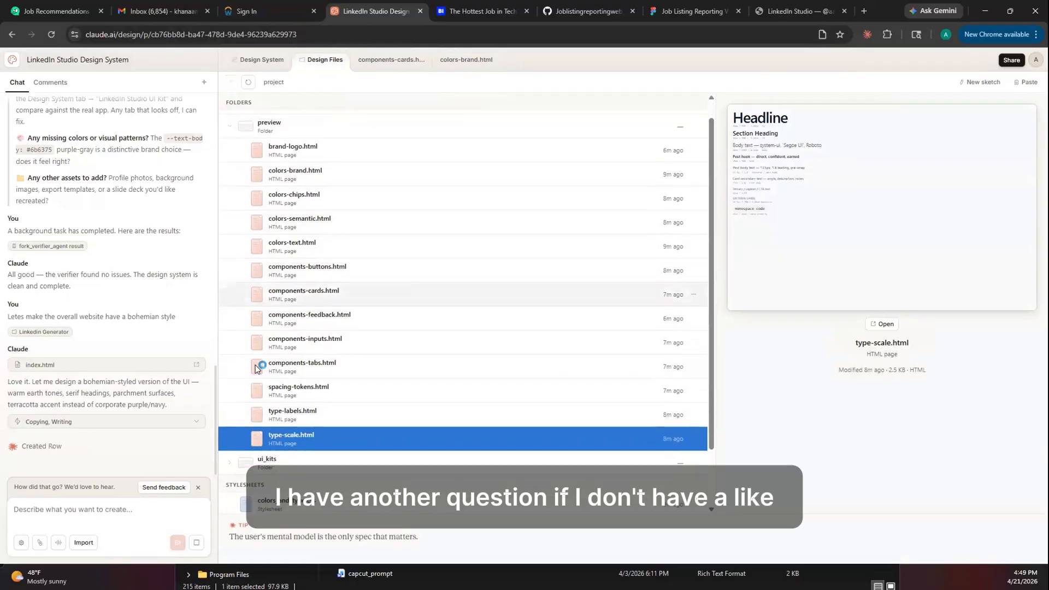
{"action": "left_click", "coordinate": [262, 60]}
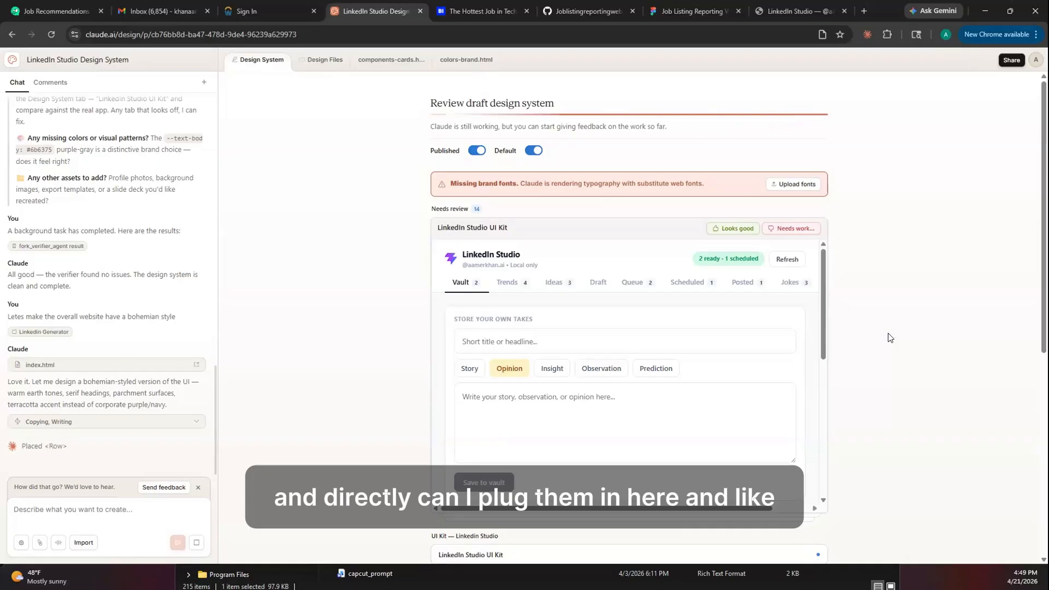
Open the ignite-venture-craft project on lovable.dev in a new browser tab
{"action": "left_click", "coordinate": [862, 11]}
{"action": "type", "text": "lov"}
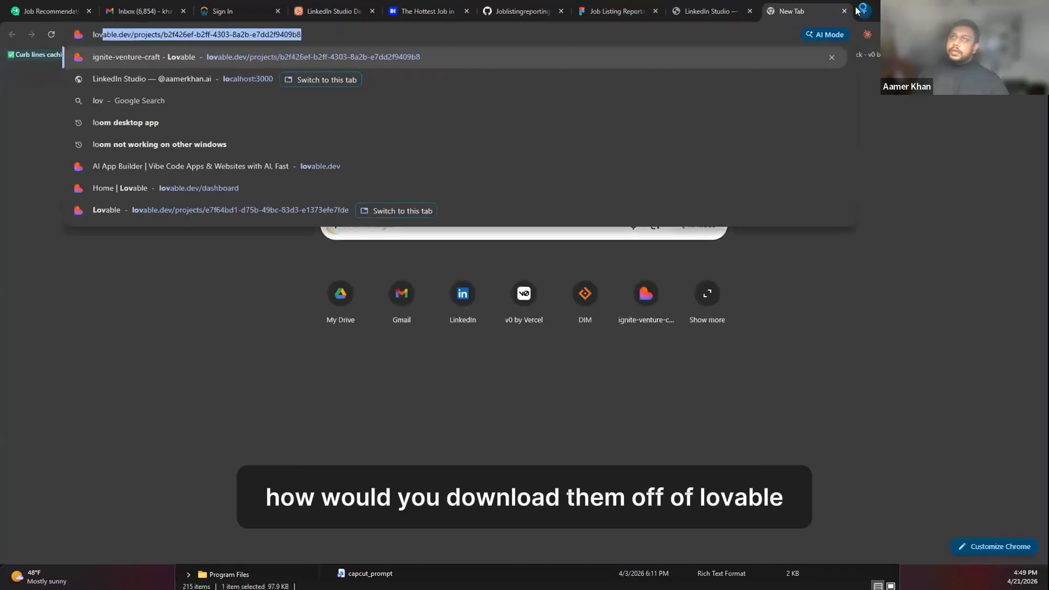
{"action": "key", "text": "Return"}
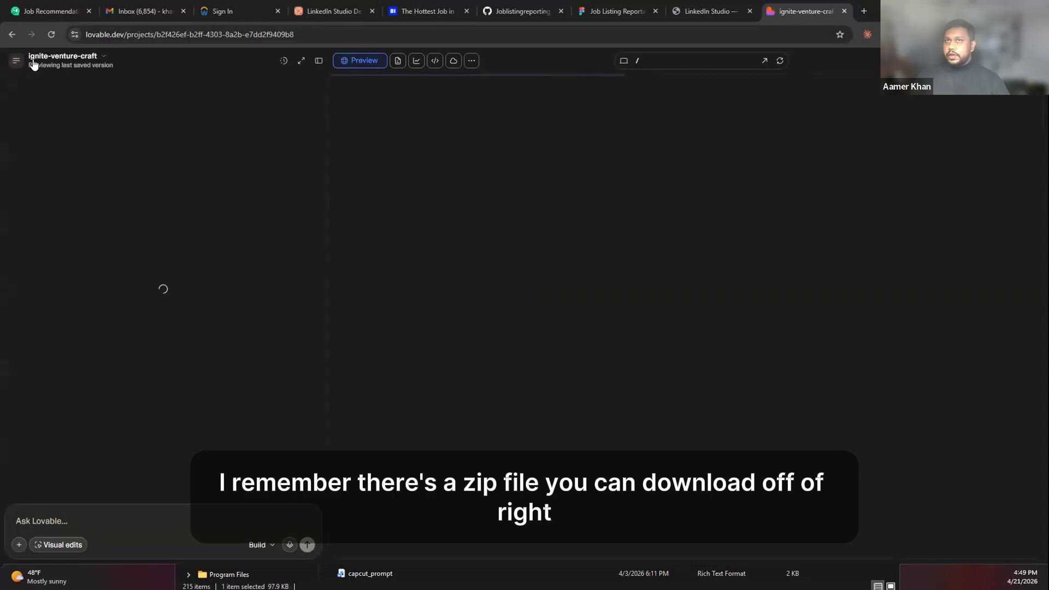
Look through the ignite-venture-craft project's options and extra views, check Cloud, and open the Code view for its download option
{"action": "left_click", "coordinate": [74, 62]}
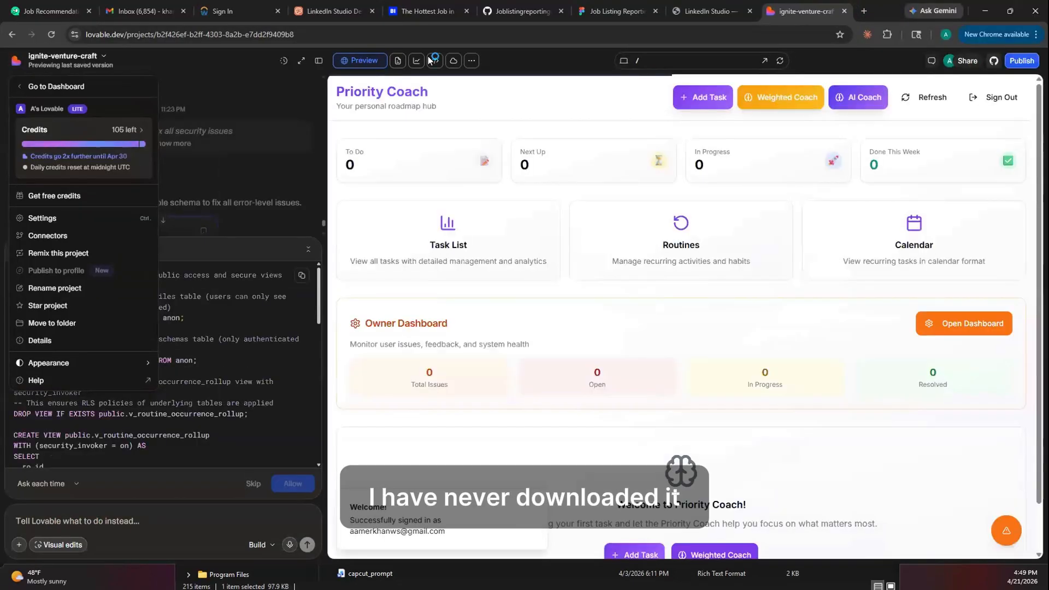
{"action": "left_click", "coordinate": [471, 60]}
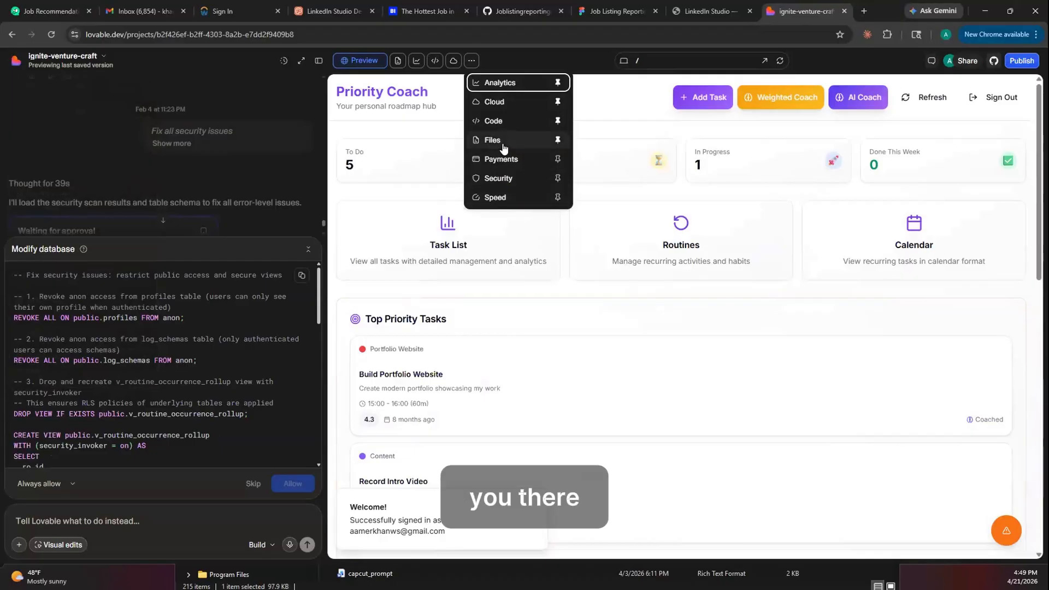
{"action": "left_click", "coordinate": [394, 69]}
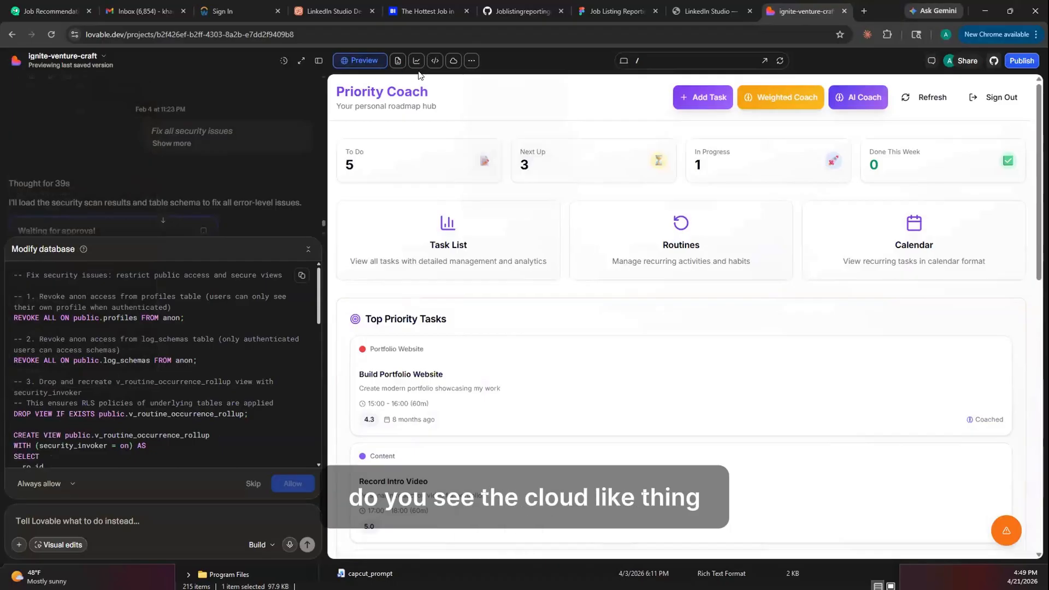
{"action": "left_click", "coordinate": [453, 62]}
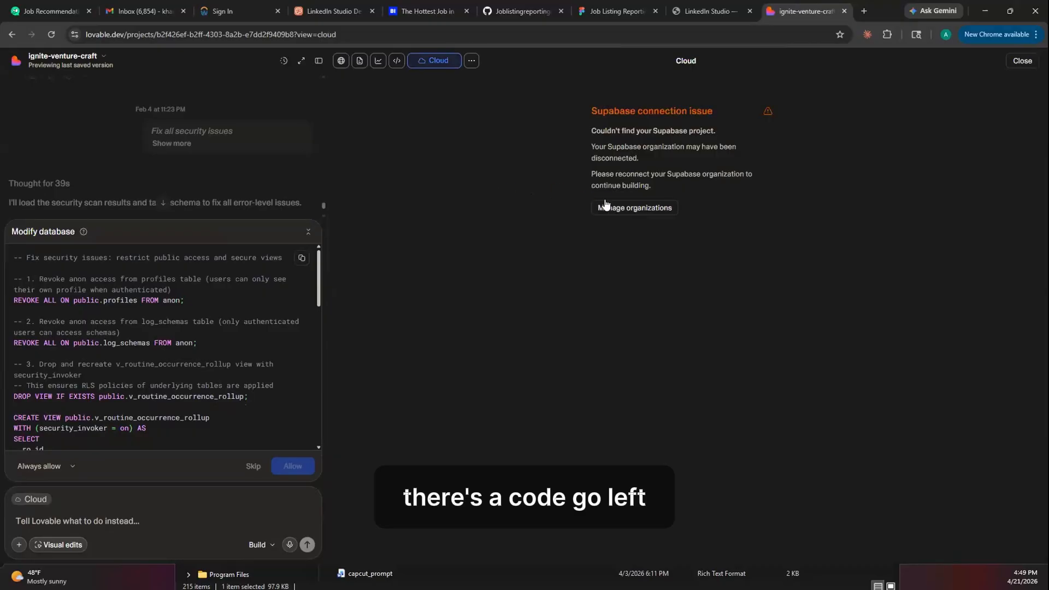
{"action": "left_click", "coordinate": [399, 61]}
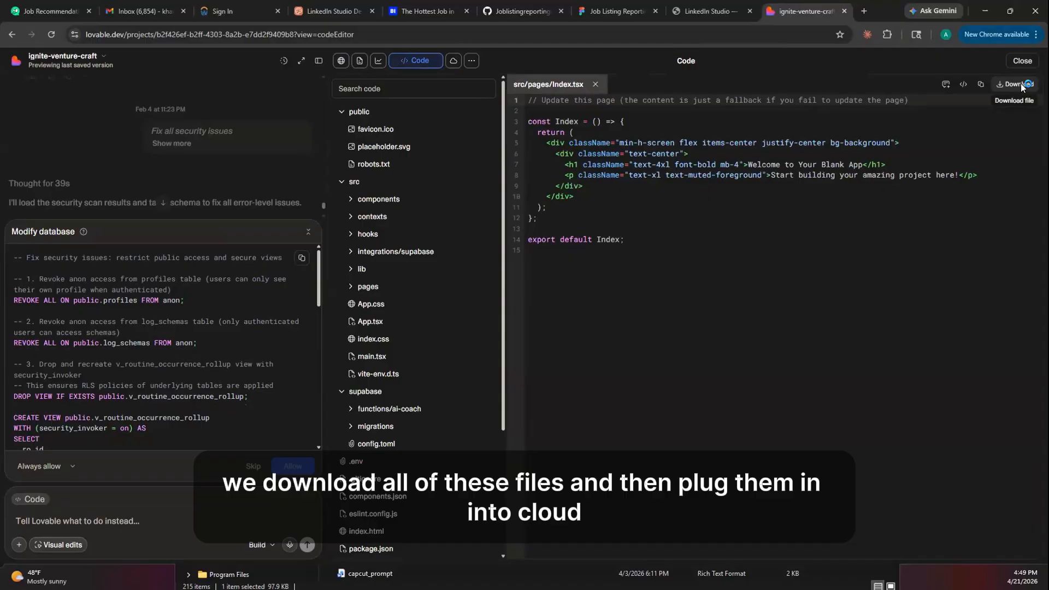
Check the LinkedIn Studio design files and design system review in Claude Design, compare with Lovable's code view, and return to Claude Design
{"action": "left_click", "coordinate": [330, 11]}
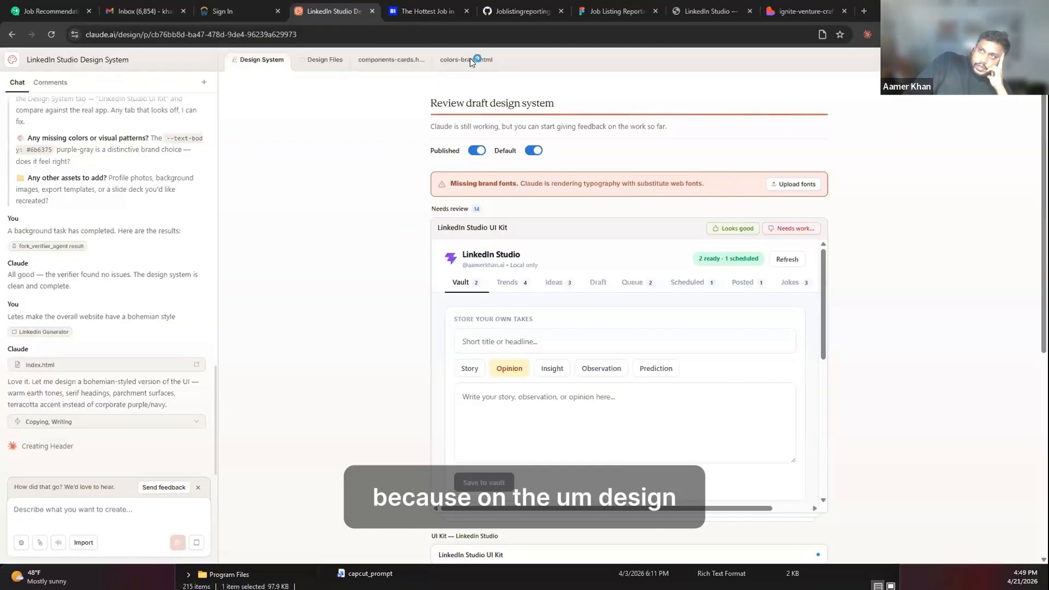
{"action": "left_click", "coordinate": [315, 65]}
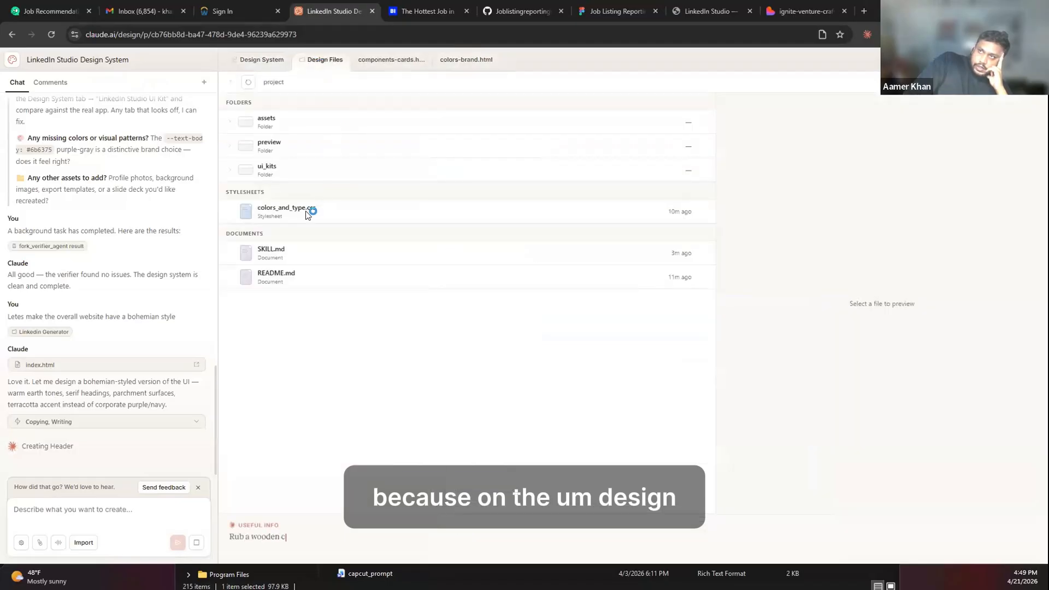
{"action": "left_click", "coordinate": [256, 60]}
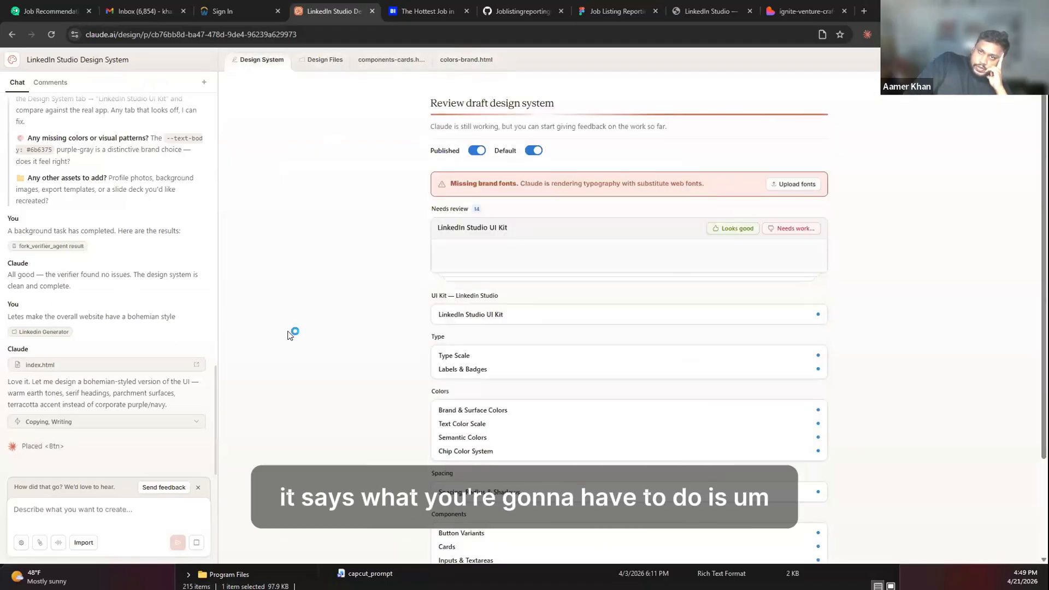
{"action": "left_click", "coordinate": [798, 12]}
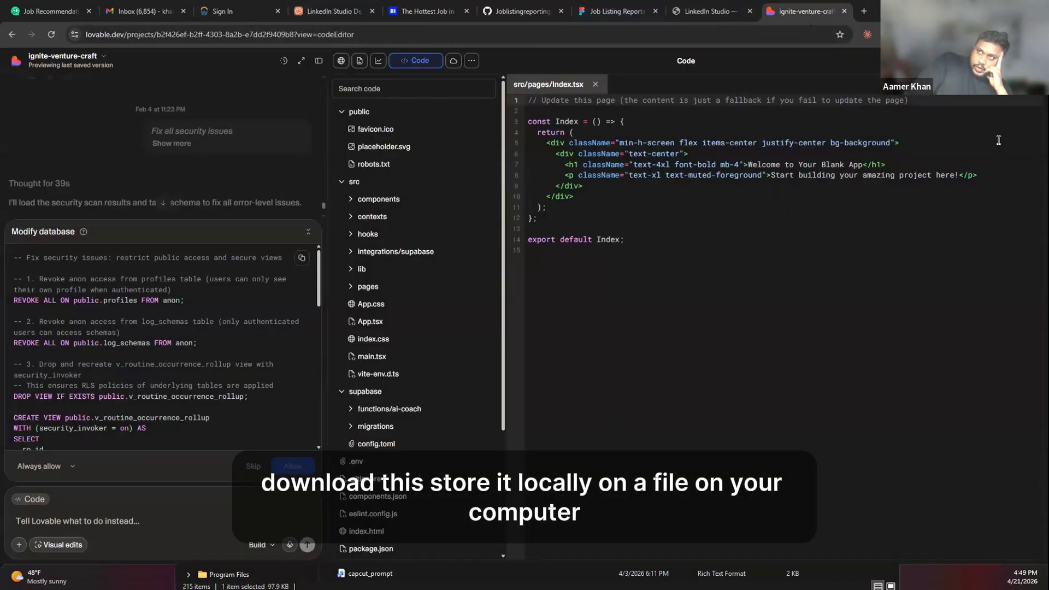
{"action": "left_click", "coordinate": [334, 11]}
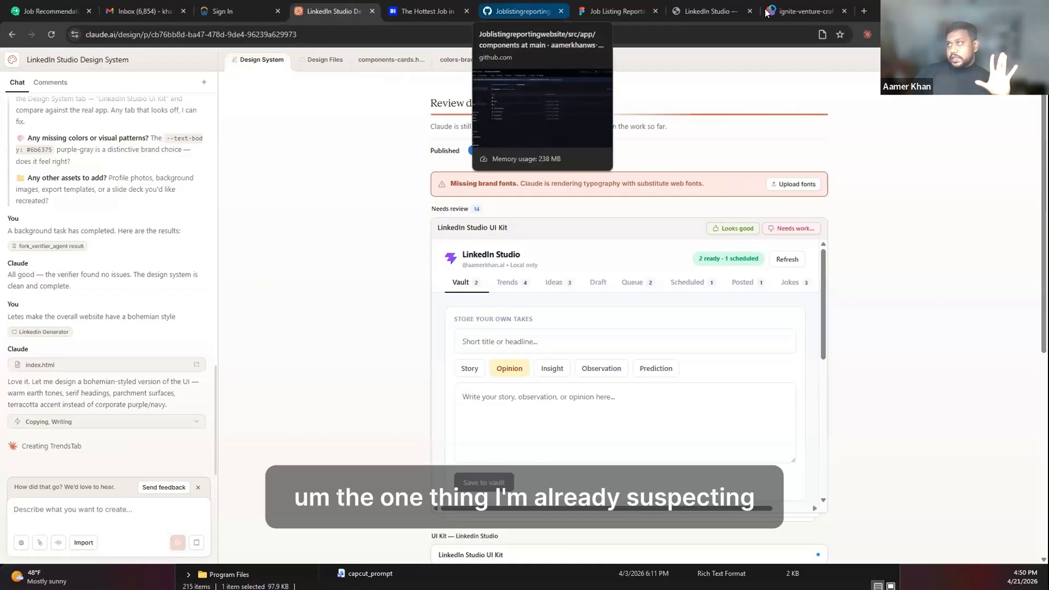
Open Claude Design in a new browser tab and start creating a new design system from the design systems list
{"action": "left_click", "coordinate": [865, 11]}
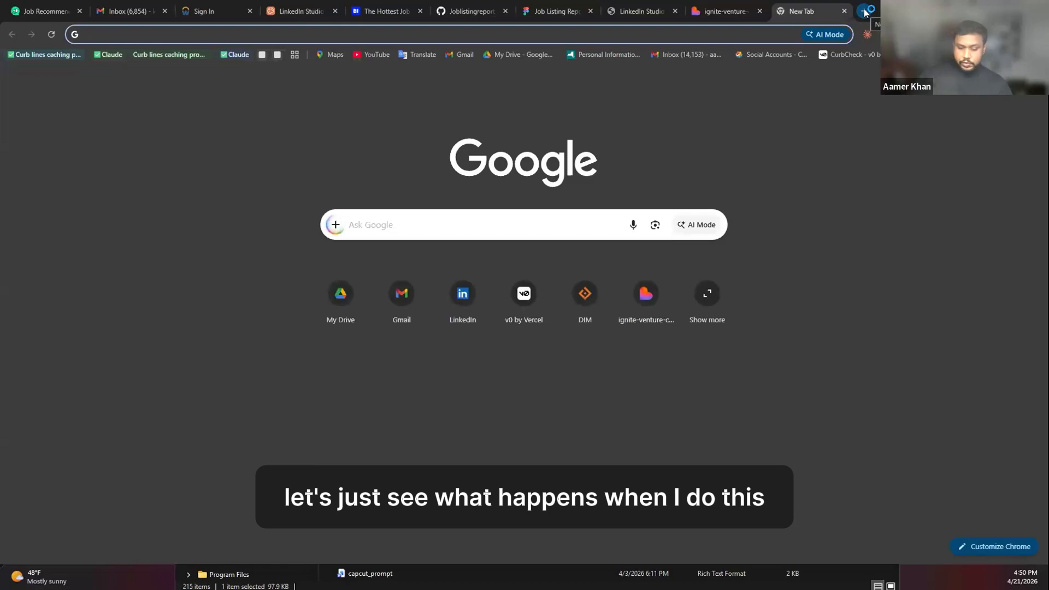
{"action": "type", "text": "claude"}
{"action": "key", "text": "Return"}
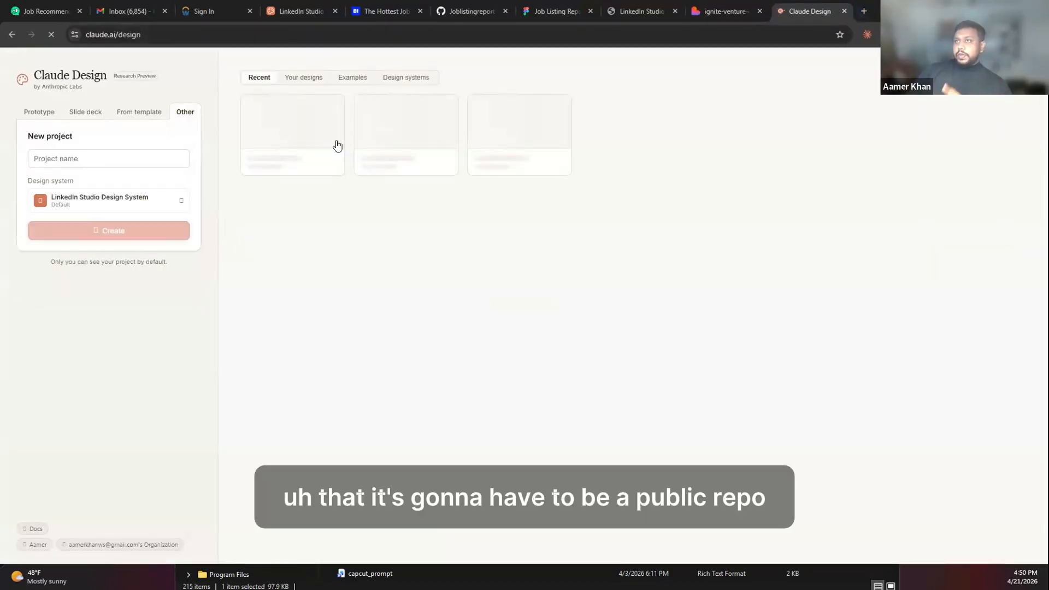
{"action": "left_click", "coordinate": [408, 78]}
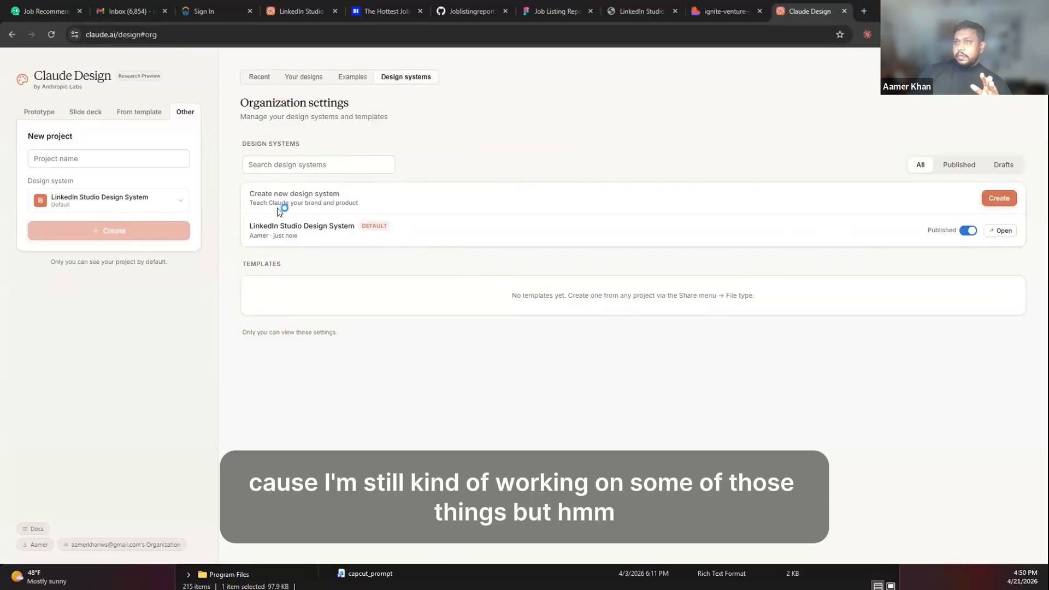
{"action": "left_click", "coordinate": [995, 195]}
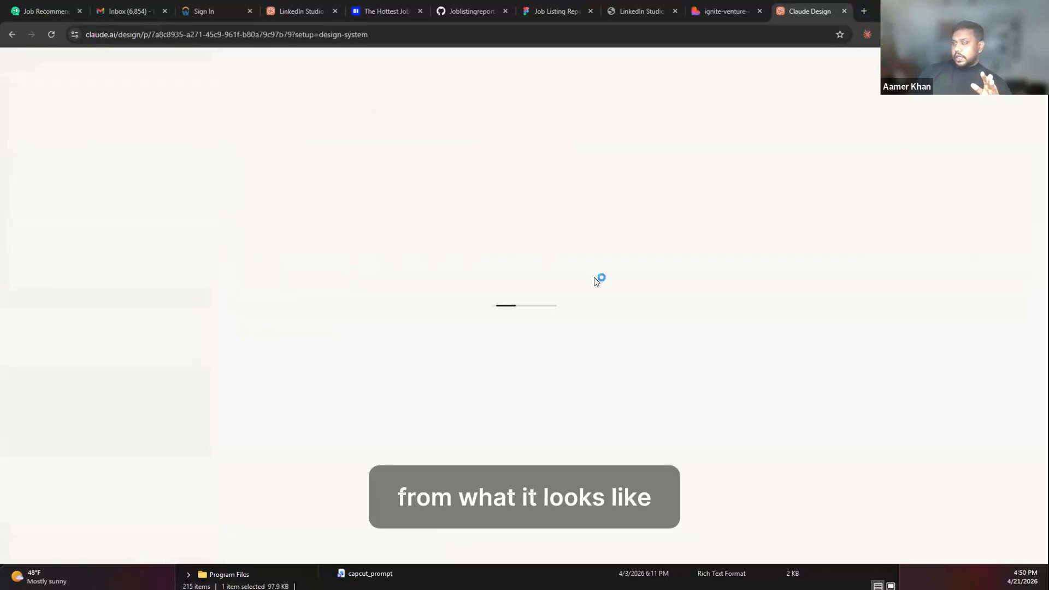
Copy the Joblistingreportingwebsite repository's address from GitHub and add it as linked GitHub code in the design system setup
{"action": "left_click", "coordinate": [590, 343]}
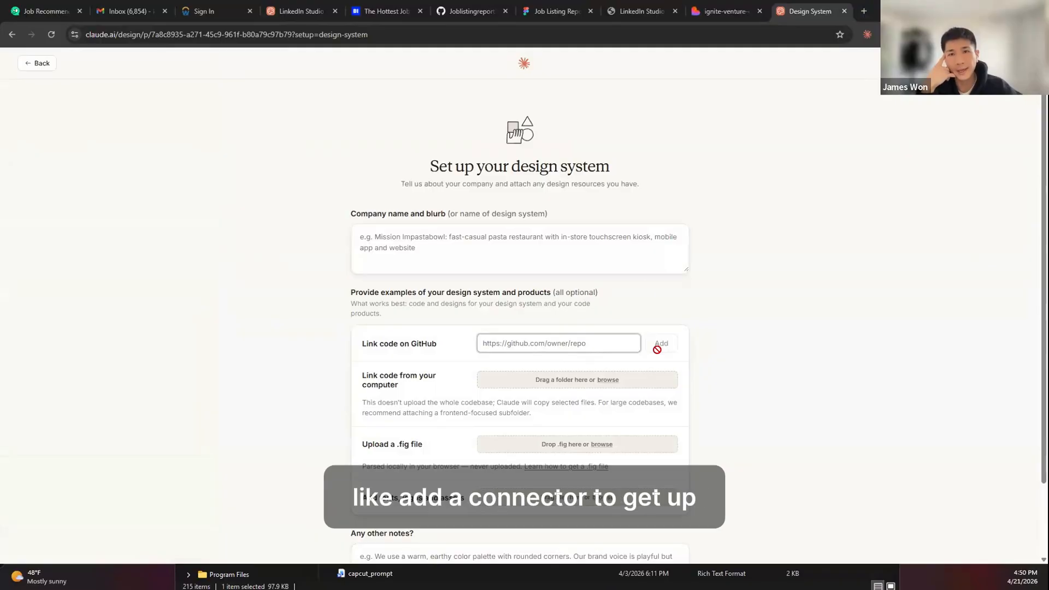
{"action": "left_click", "coordinate": [471, 11]}
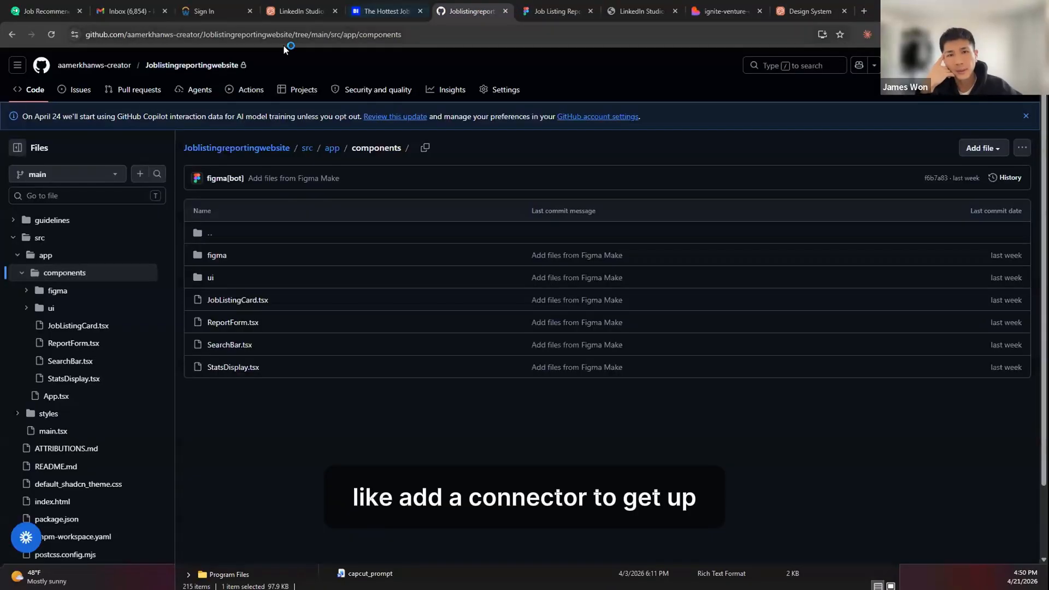
{"action": "left_click", "coordinate": [254, 34]}
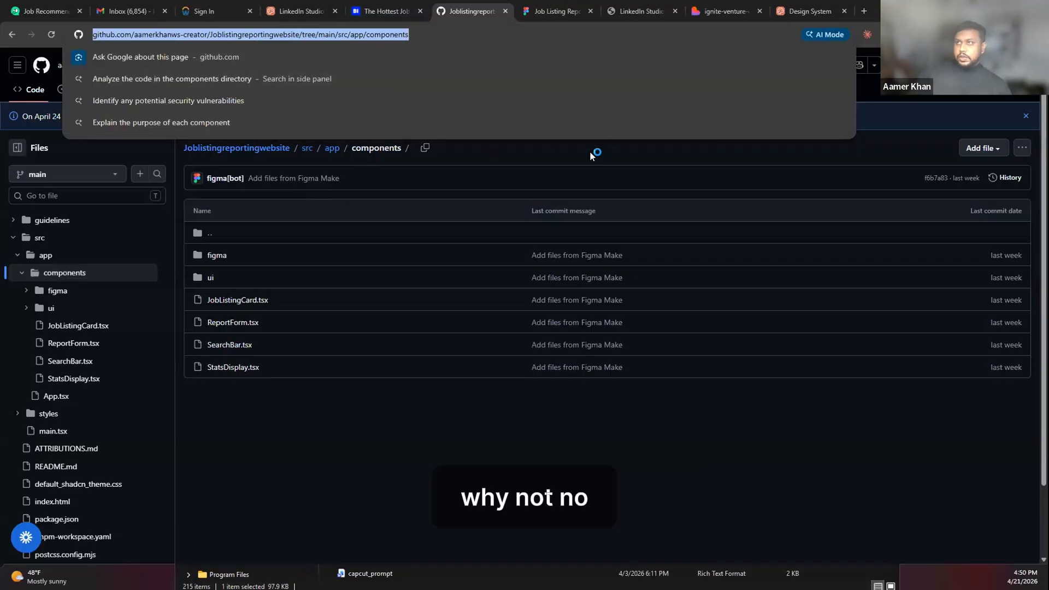
{"action": "left_click", "coordinate": [54, 28]}
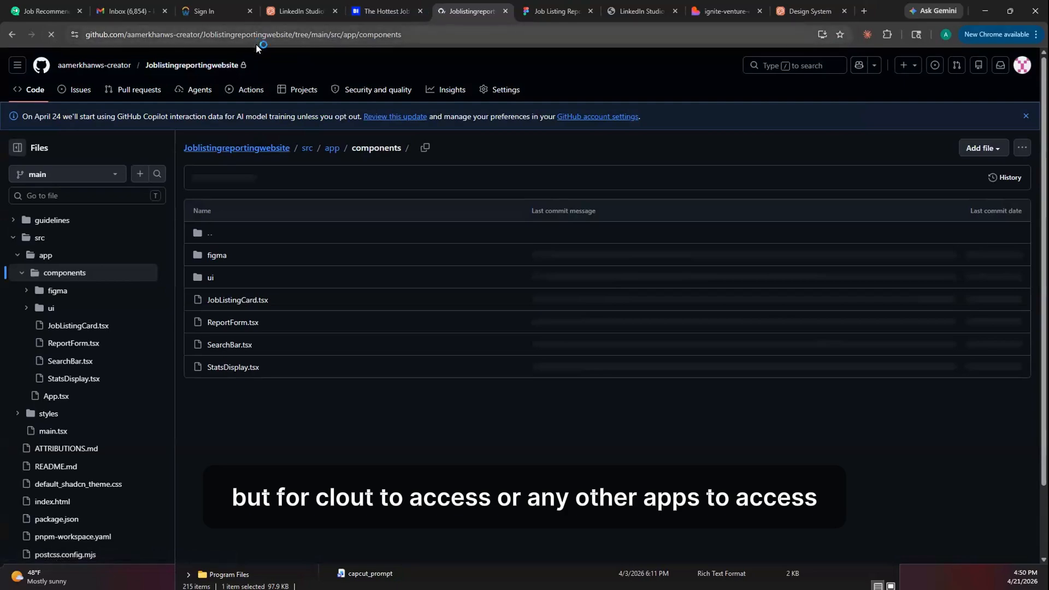
{"action": "left_click", "coordinate": [304, 28]}
{"action": "left_click", "coordinate": [811, 11]}
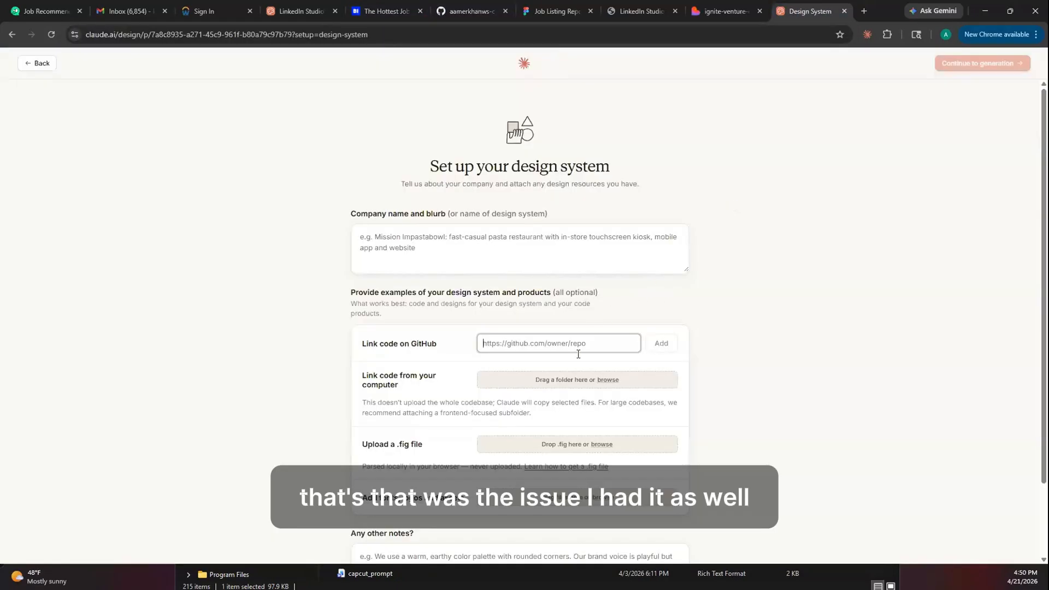
{"action": "type", "text": "https://github.com/aamerkhanws-creator/Joblistingreportingwebsite"}
{"action": "left_click", "coordinate": [661, 343]}
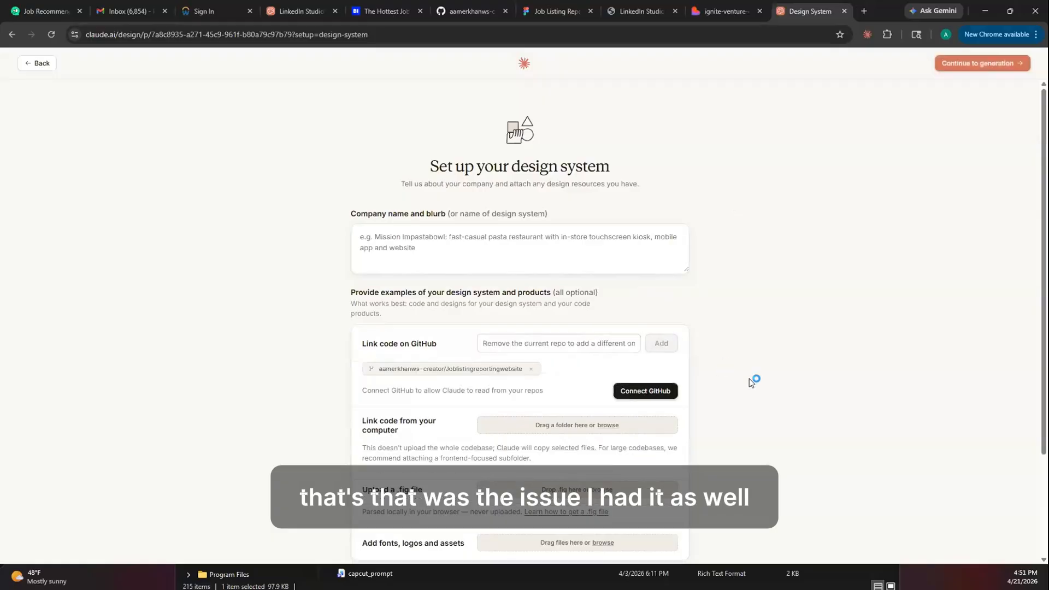
Connect GitHub to Claude and install and authorize Claude Design Import for all repositories
{"action": "left_click", "coordinate": [650, 389]}
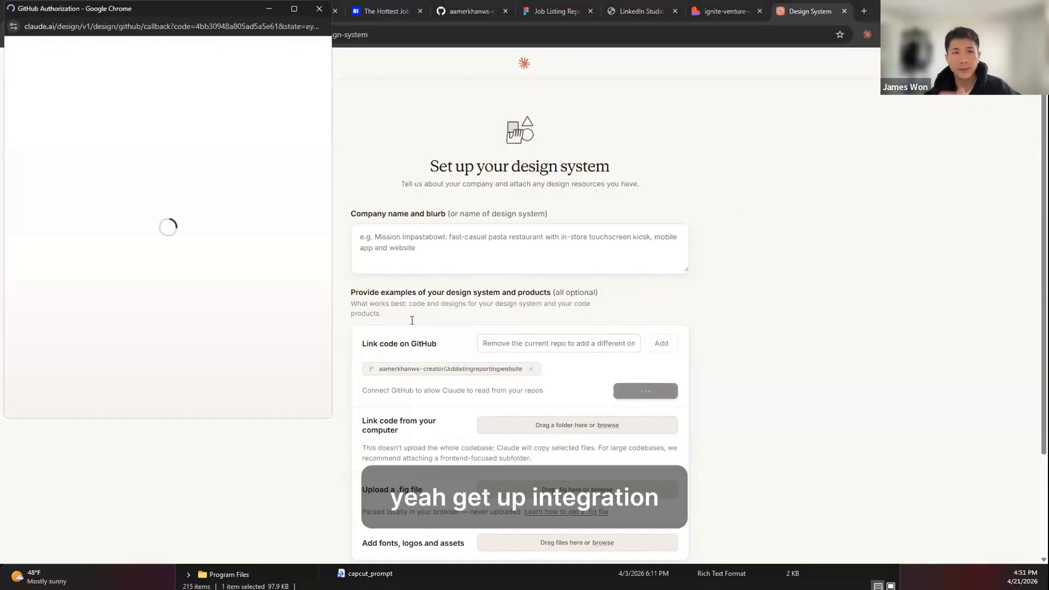
{"action": "scroll", "coordinate": [130, 299], "scroll_direction": "down", "scroll_amount": 4}
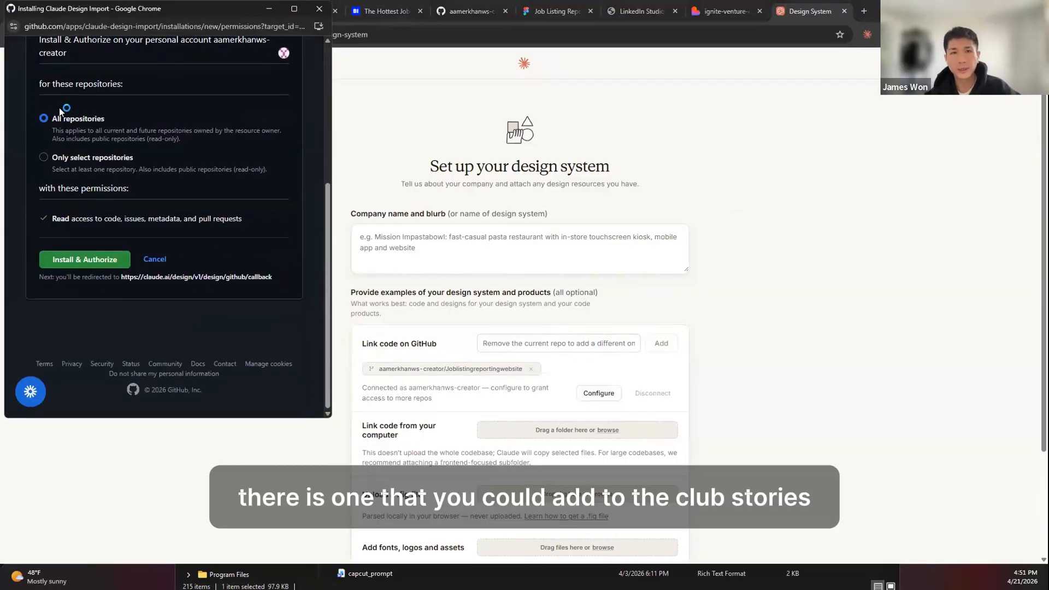
{"action": "left_click", "coordinate": [106, 264]}
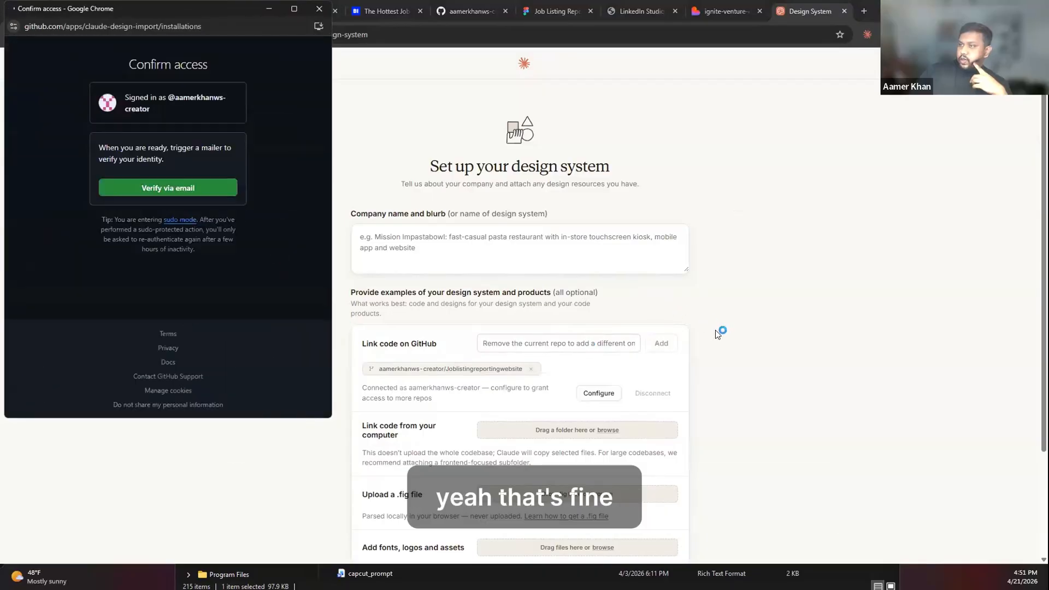
Confirm GitHub access by requesting an email verification, entering the verification code, and closing the authorization window
{"action": "left_click", "coordinate": [178, 188]}
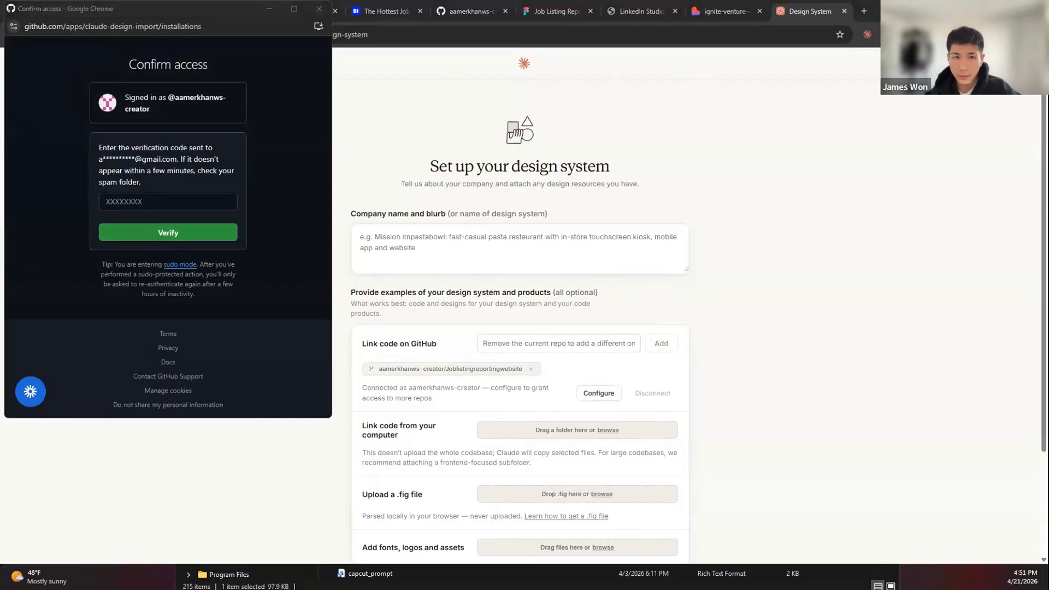
{"action": "left_click", "coordinate": [196, 201]}
{"action": "left_click", "coordinate": [182, 234]}
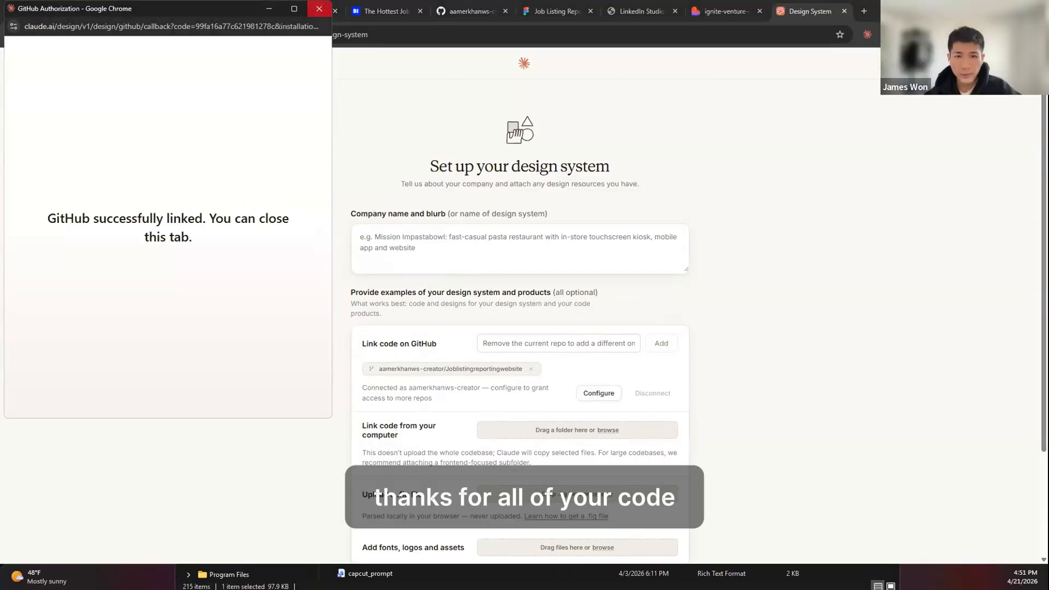
{"action": "left_click", "coordinate": [316, 9]}
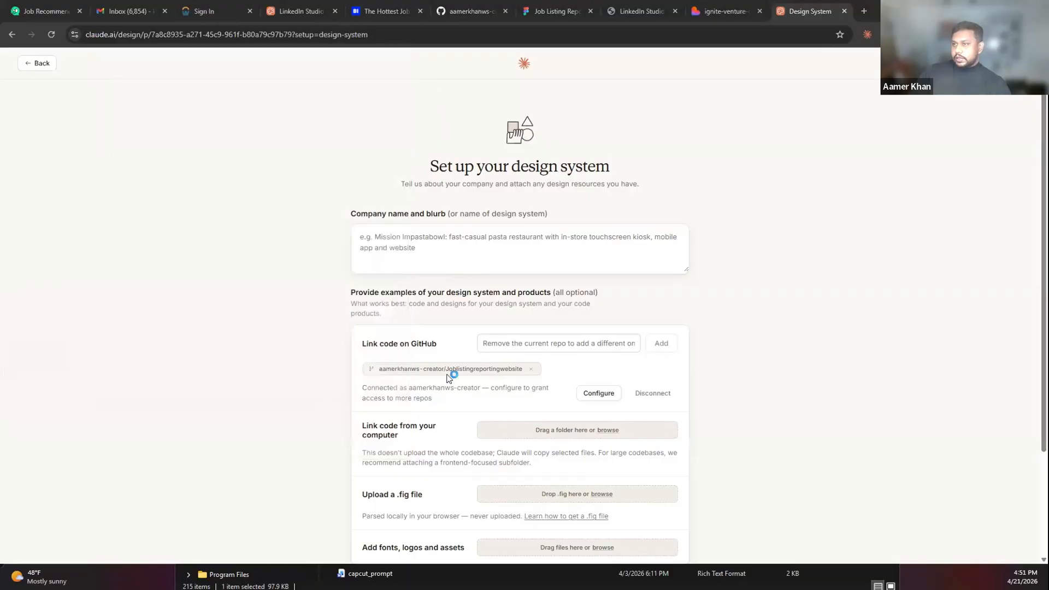
View the GitHub app's access configuration, close it, and look over the rest of the design system setup form
{"action": "left_click", "coordinate": [609, 393]}
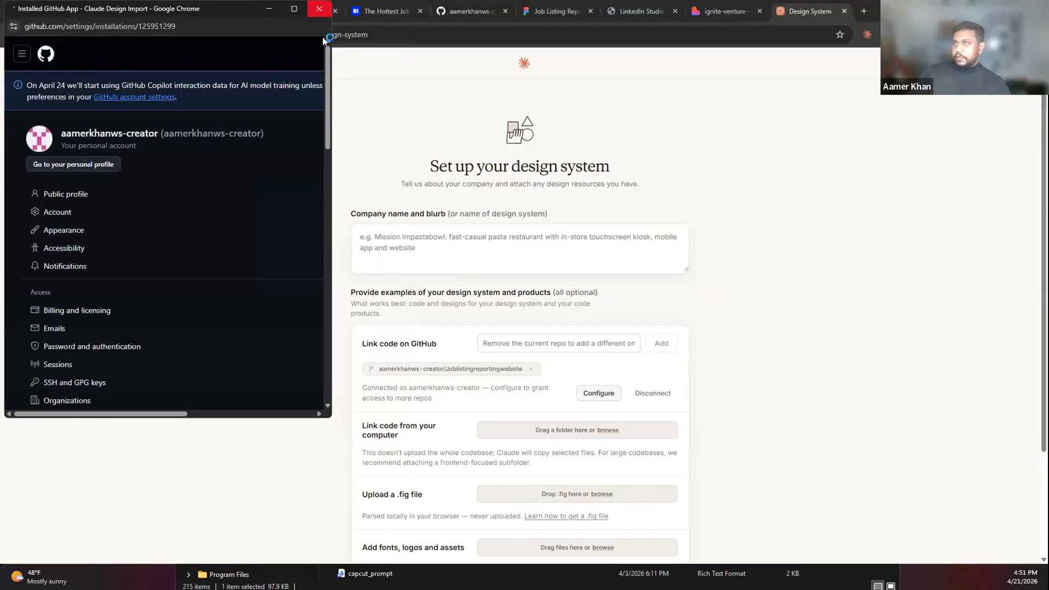
{"action": "scroll", "coordinate": [787, 304], "scroll_direction": "down", "scroll_amount": 3}
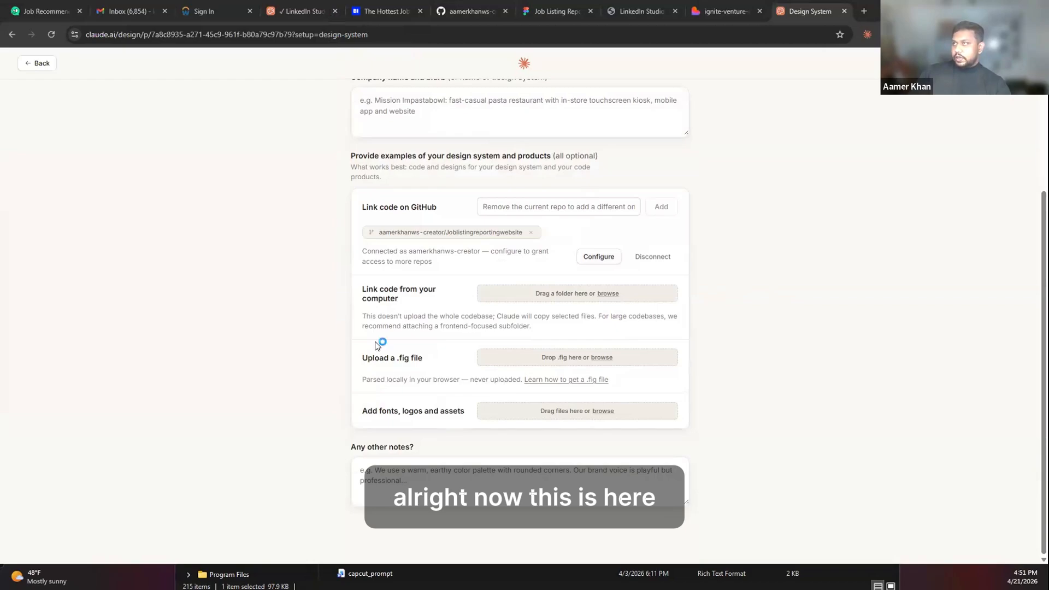
{"action": "scroll", "coordinate": [555, 262], "scroll_direction": "up", "scroll_amount": 2}
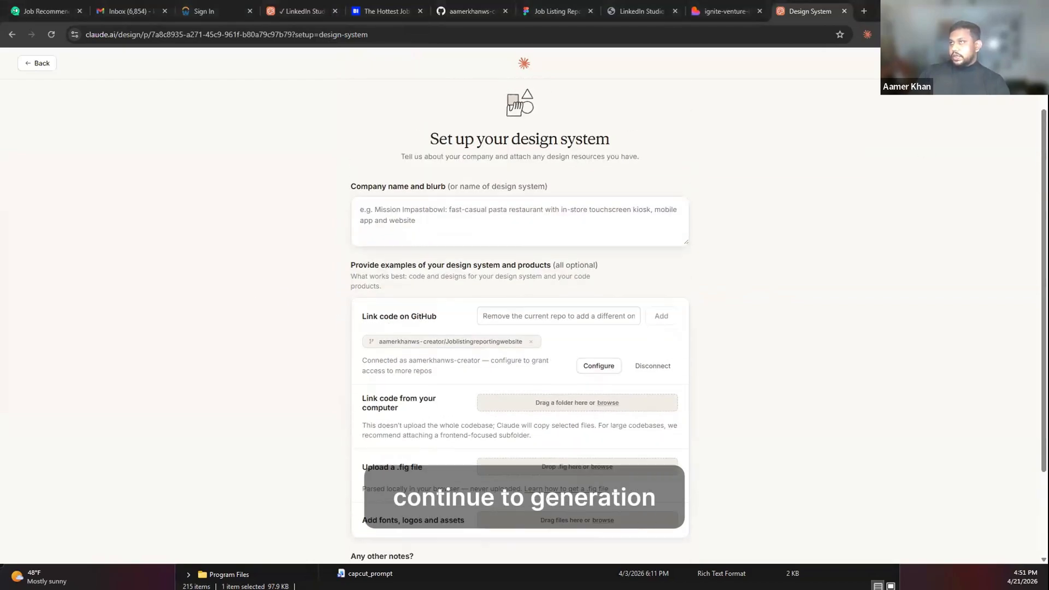
Check progress on the LinkedIn Studio restyle, return to the setup form, and inspect the Joblistingreportingwebsite repository's visibility on GitHub
{"action": "left_click", "coordinate": [283, 6]}
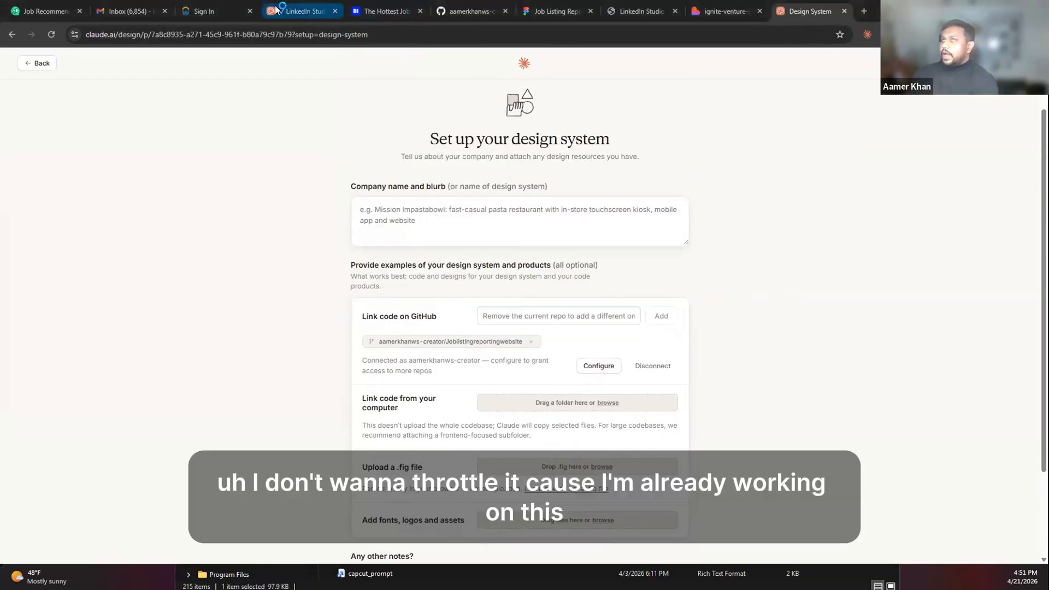
{"action": "left_click", "coordinate": [822, 10]}
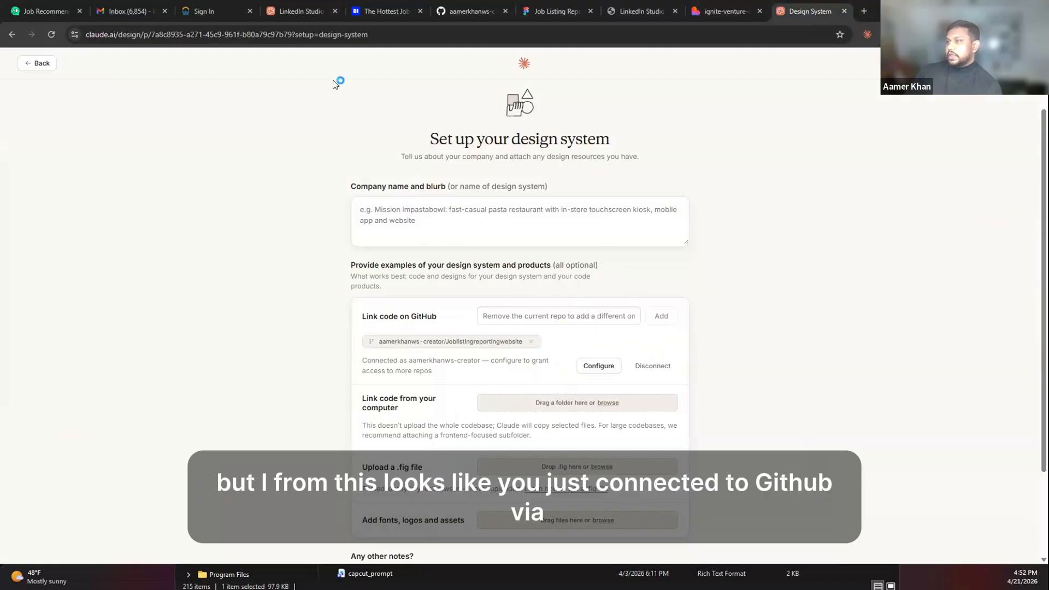
{"action": "left_click", "coordinate": [448, 12]}
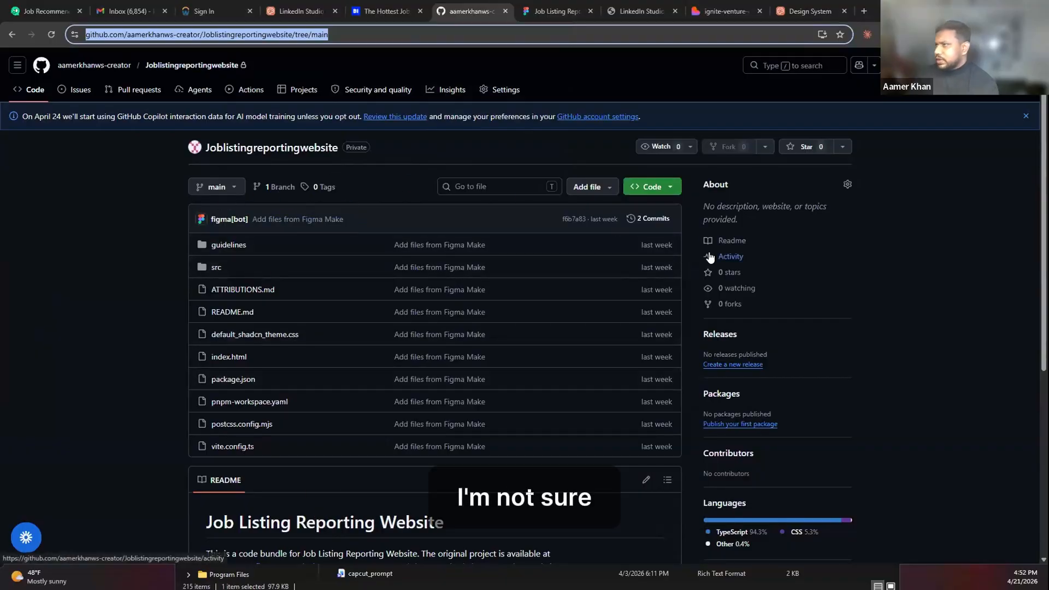
{"action": "scroll", "coordinate": [732, 327], "scroll_direction": "down", "scroll_amount": 3}
{"action": "scroll", "coordinate": [730, 335], "scroll_direction": "up", "scroll_amount": 3}
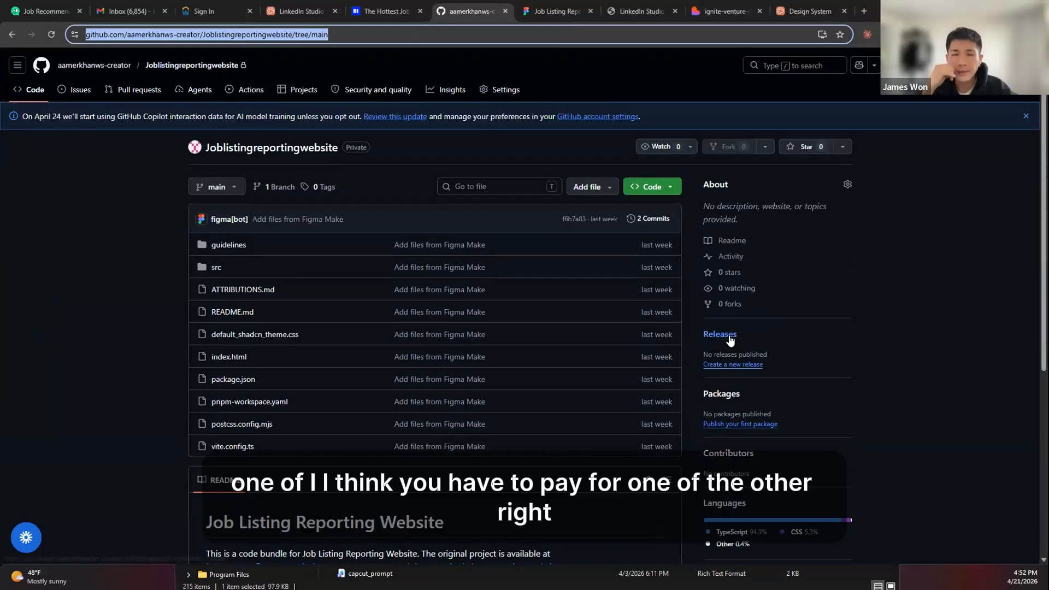
Return to the LinkedIn Studio design system and look over the UI kit preview for the bohemian restyle
{"action": "left_click", "coordinate": [294, 12]}
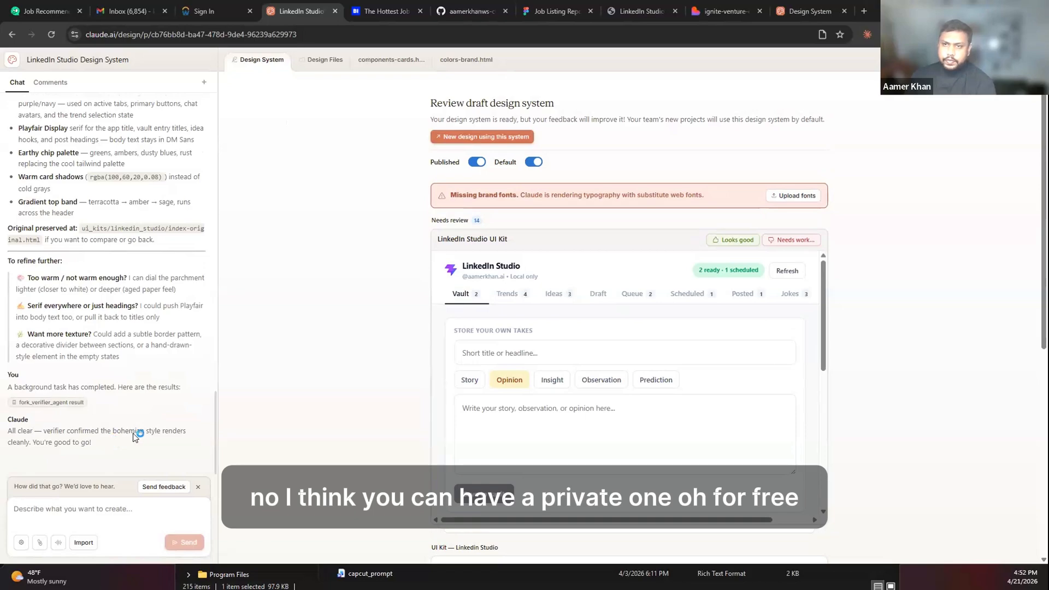
{"action": "scroll", "coordinate": [589, 382], "scroll_direction": "down", "scroll_amount": 5}
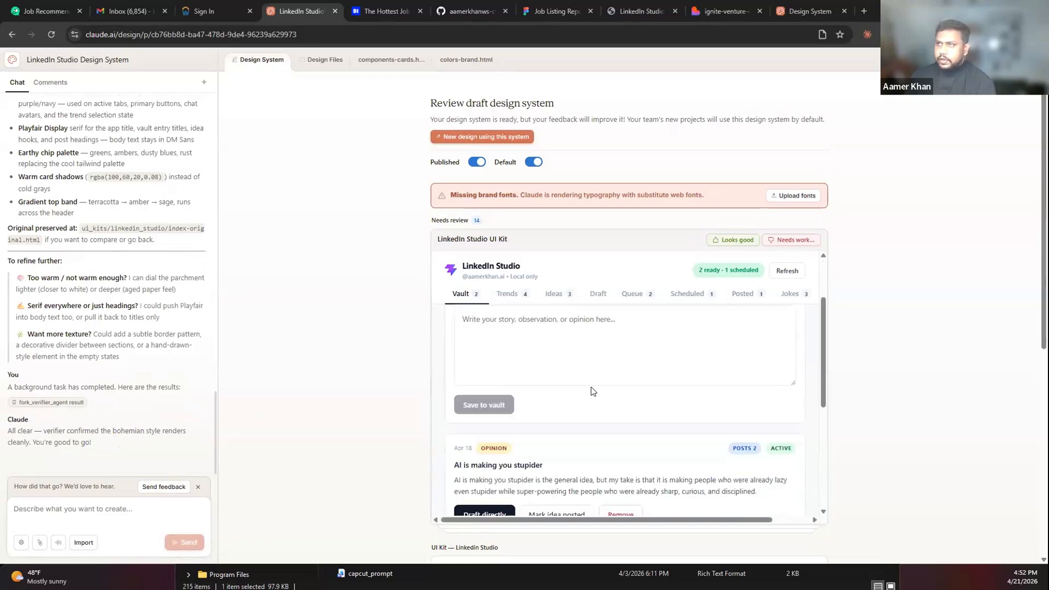
{"action": "scroll", "coordinate": [592, 390], "scroll_direction": "up", "scroll_amount": 5}
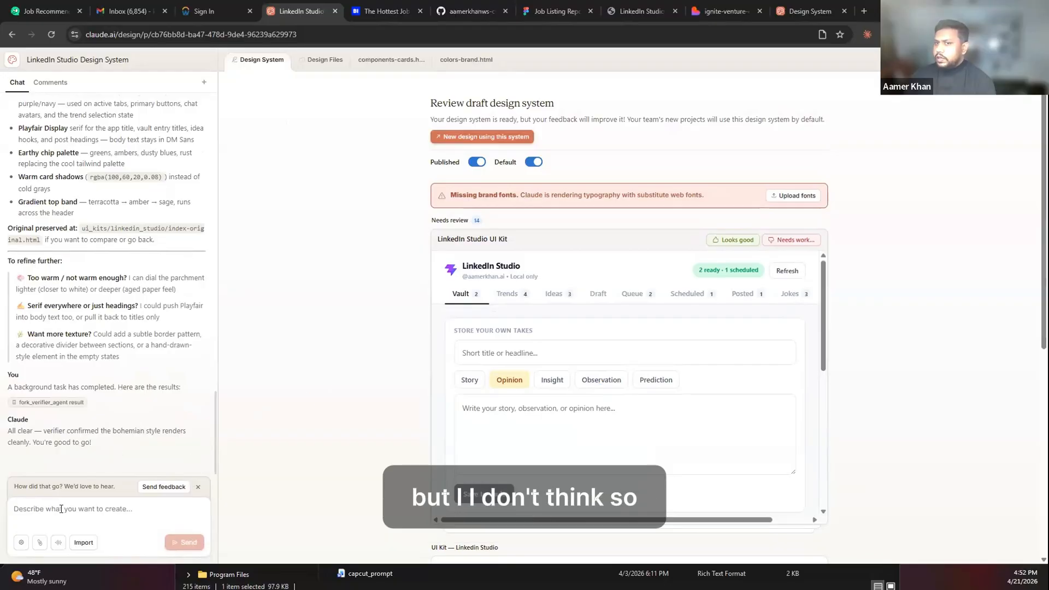
Check the Joblistingreportingwebsite repository's visibility on GitHub and open the account settings to look for the current plan
{"action": "left_click", "coordinate": [713, 12]}
{"action": "left_click", "coordinate": [474, 11]}
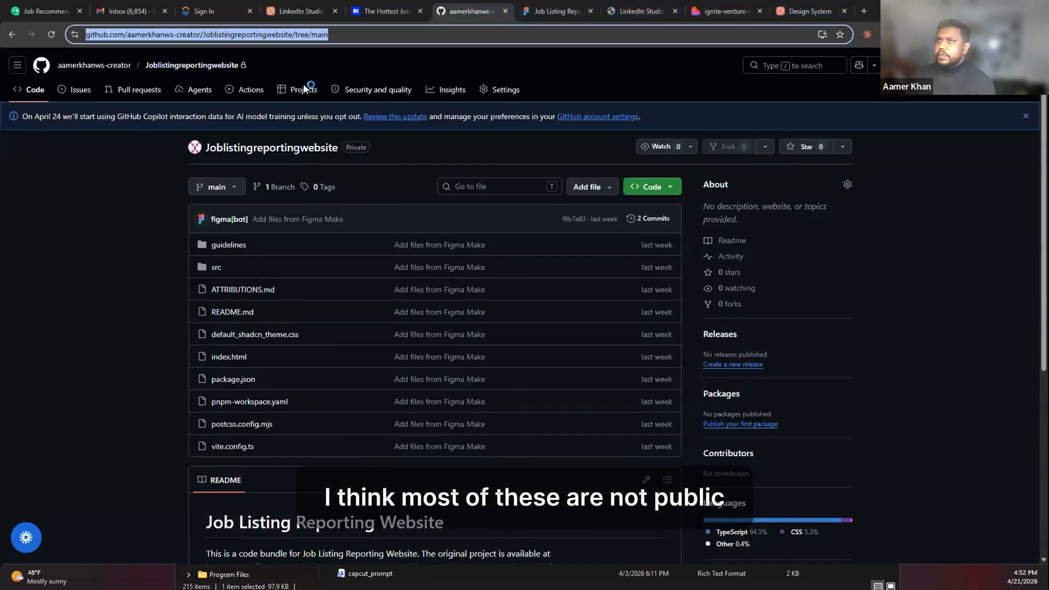
{"action": "left_click", "coordinate": [107, 65]}
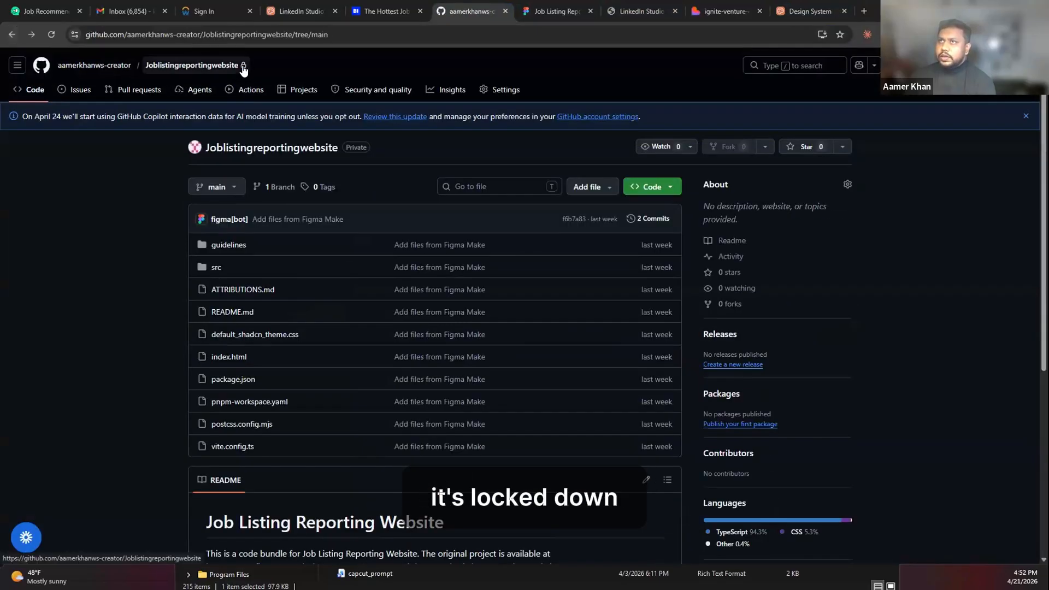
{"action": "left_click", "coordinate": [244, 66]}
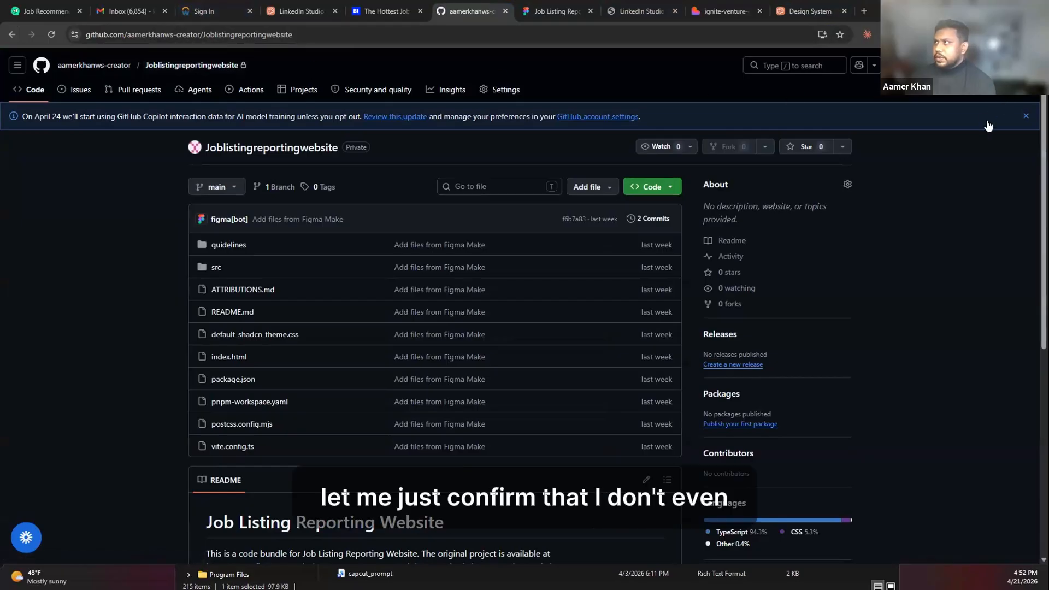
{"action": "left_click", "coordinate": [1031, 65]}
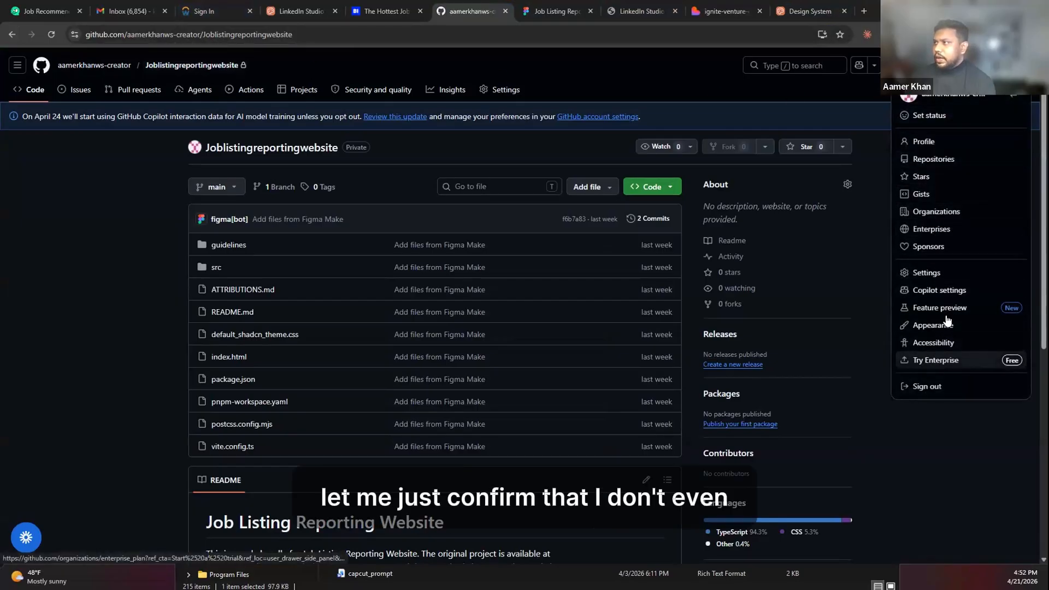
{"action": "left_click", "coordinate": [928, 272]}
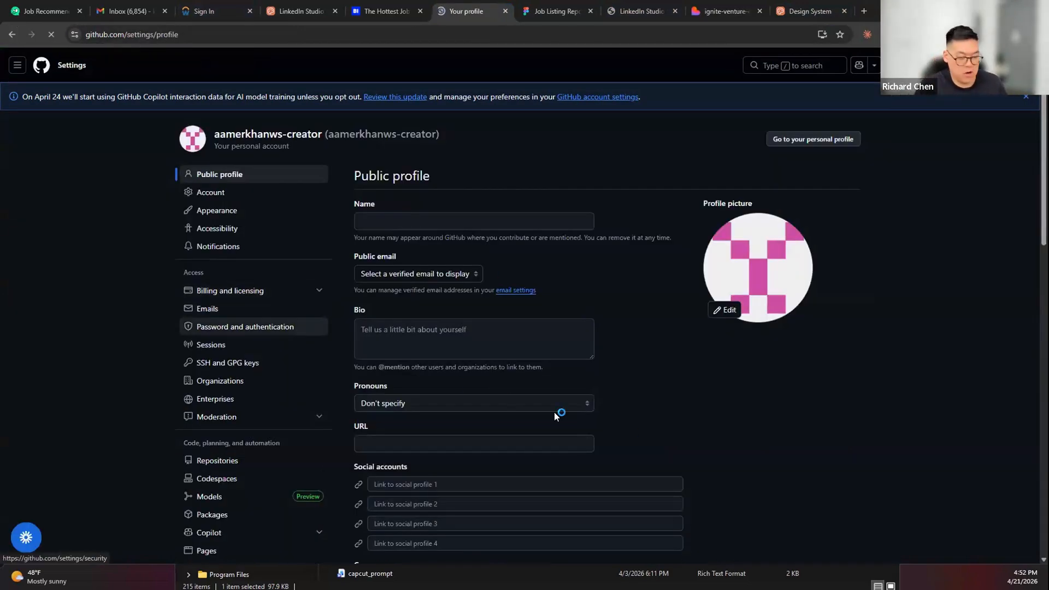
{"action": "scroll", "coordinate": [627, 434], "scroll_direction": "down", "scroll_amount": 8}
Return to the LinkedIn Studio design system and reread Claude's verification reply and summary of the bohemian changes
{"action": "left_click", "coordinate": [283, 13]}
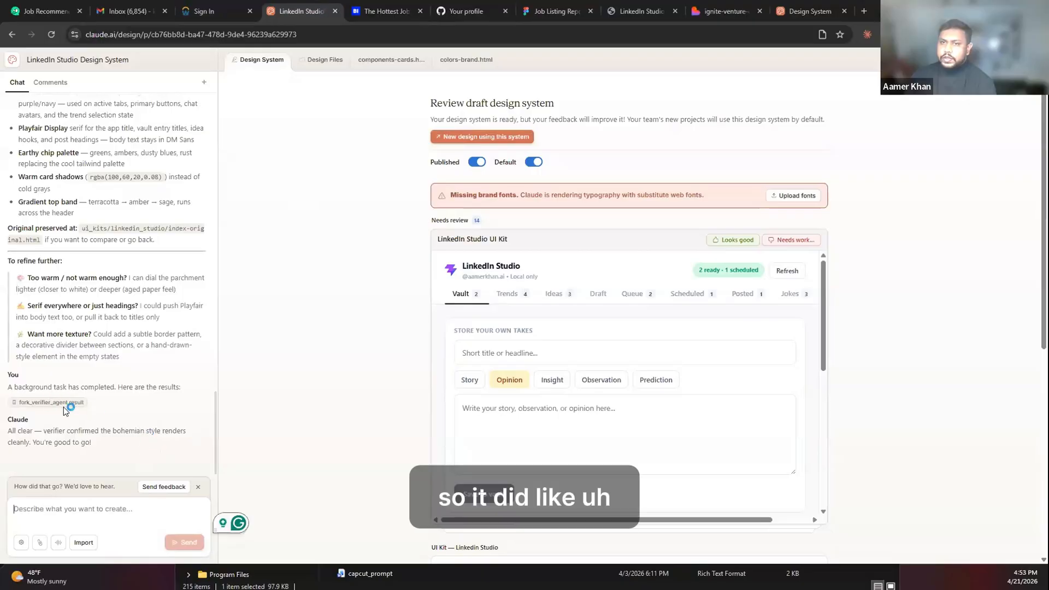
{"action": "left_click_drag", "start_coordinate": [103, 446], "coordinate": [32, 427]}
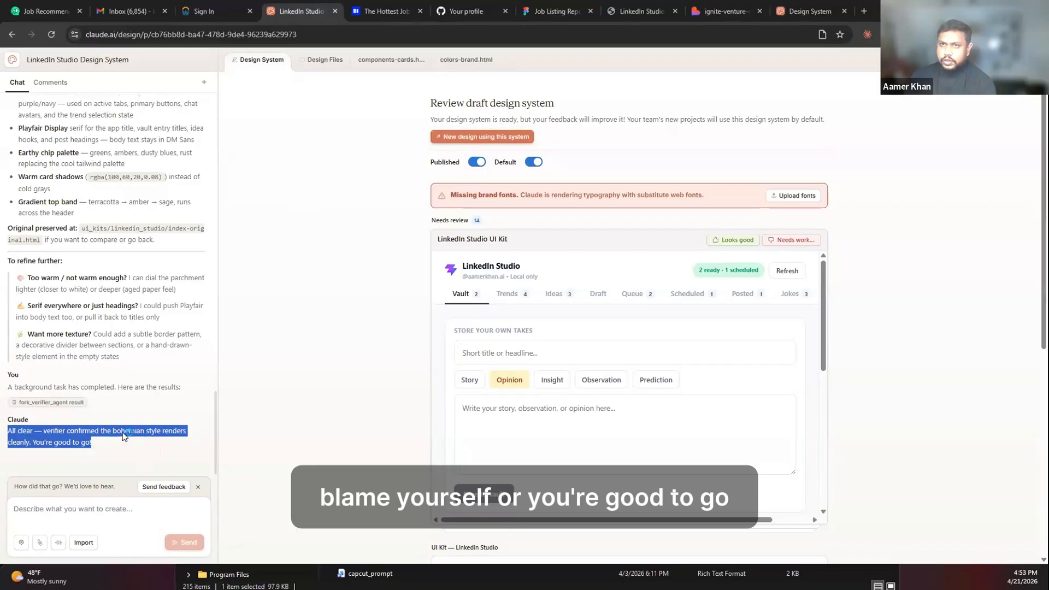
{"action": "left_click", "coordinate": [95, 382]}
{"action": "scroll", "coordinate": [92, 377], "scroll_direction": "up", "scroll_amount": 5}
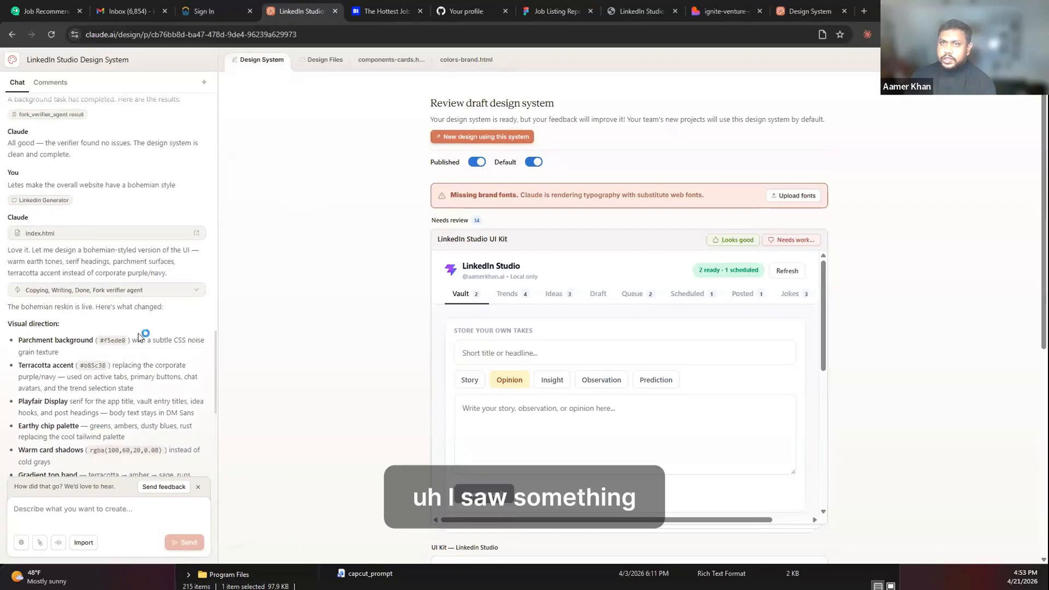
{"action": "scroll", "coordinate": [87, 377], "scroll_direction": "down", "scroll_amount": 5}
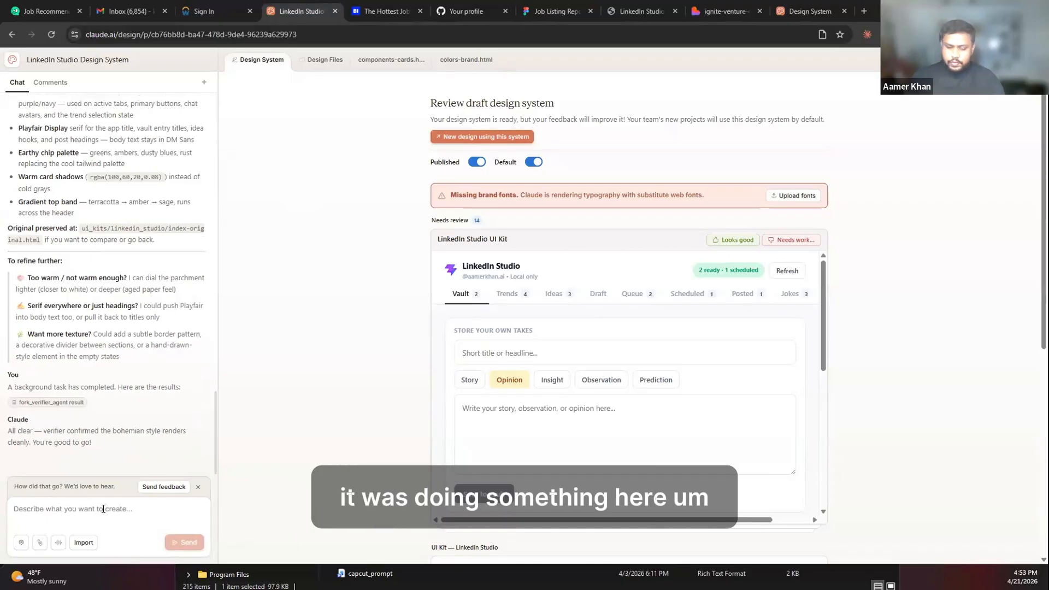
Send Claude the chat message "Don't see thechanges made" about the bohemian restyle
{"action": "left_click", "coordinate": [103, 509]}
{"action": "type", "text": "Don't see"}
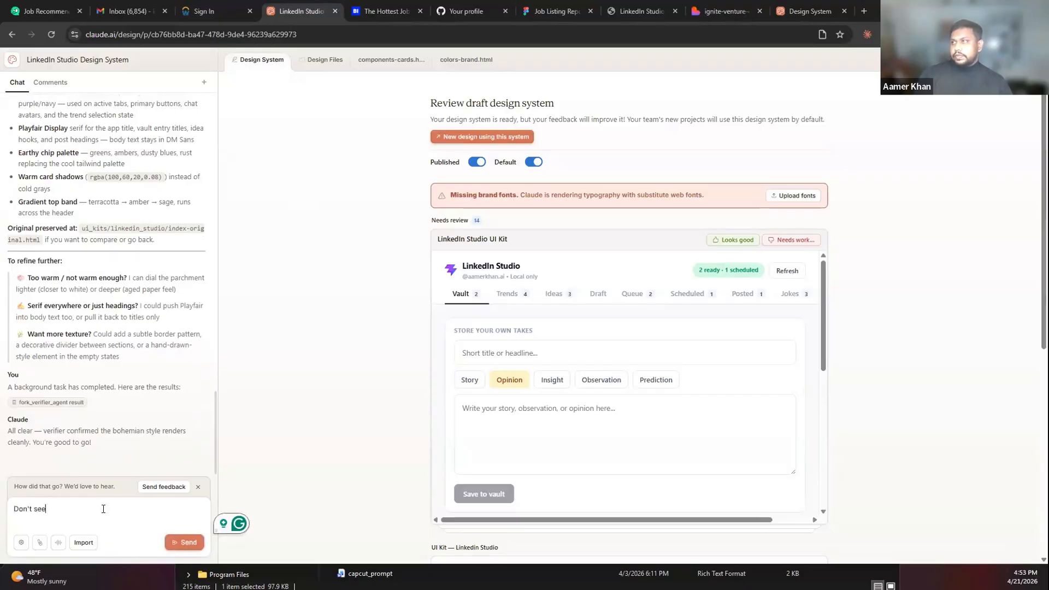
{"action": "type", "text": " thechanges m"}
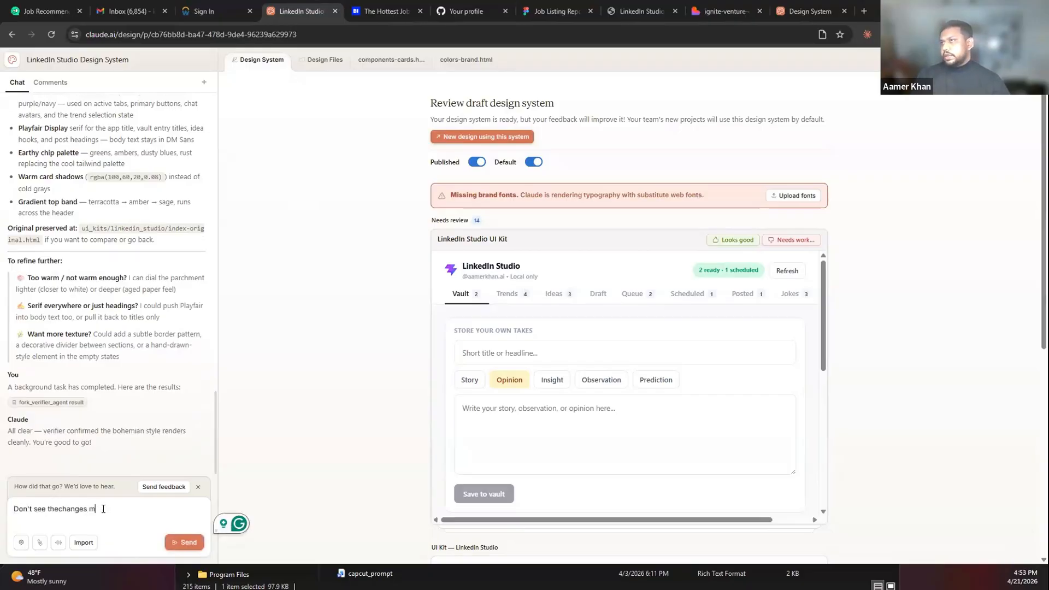
{"action": "type", "text": "ade"}
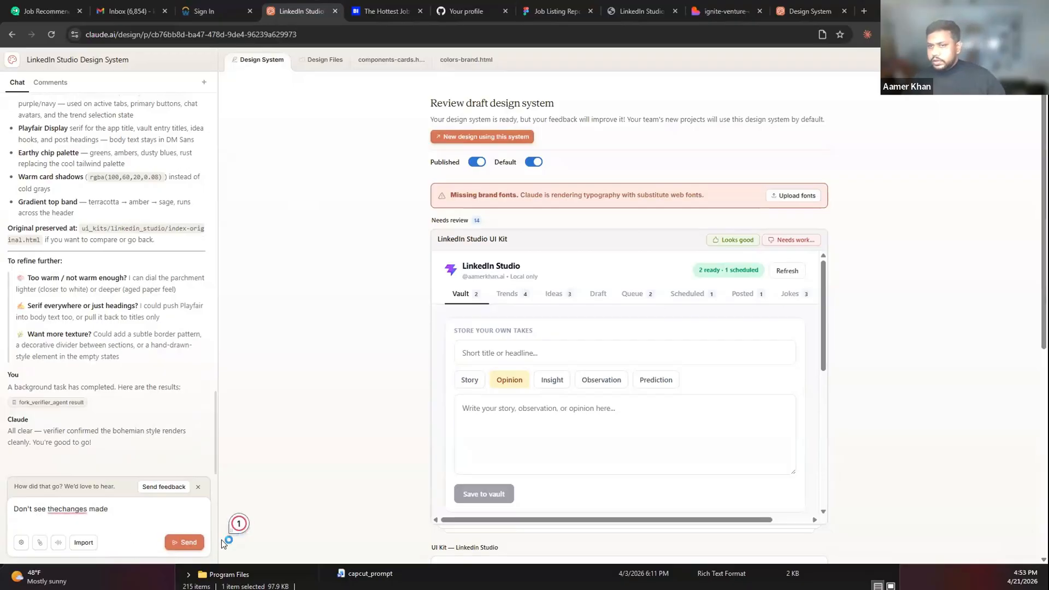
{"action": "left_click", "coordinate": [184, 542]}
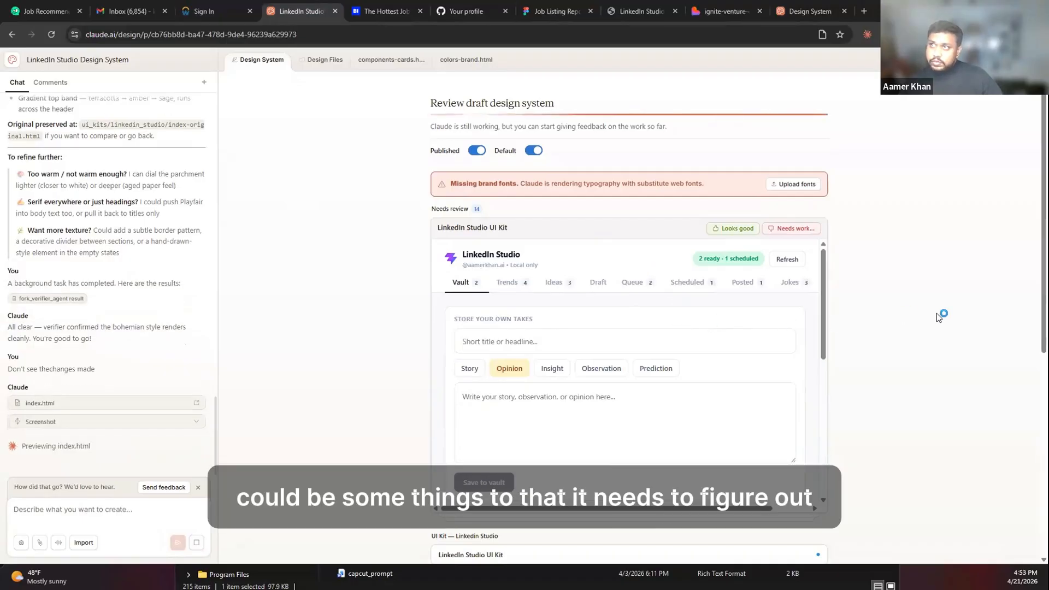
Reread the chat from the bohemian change summary through Claude's current fixes and compare it with the UI kit preview
{"action": "scroll", "coordinate": [937, 313], "scroll_direction": "down", "scroll_amount": 5}
{"action": "scroll", "coordinate": [927, 338], "scroll_direction": "up", "scroll_amount": 7}
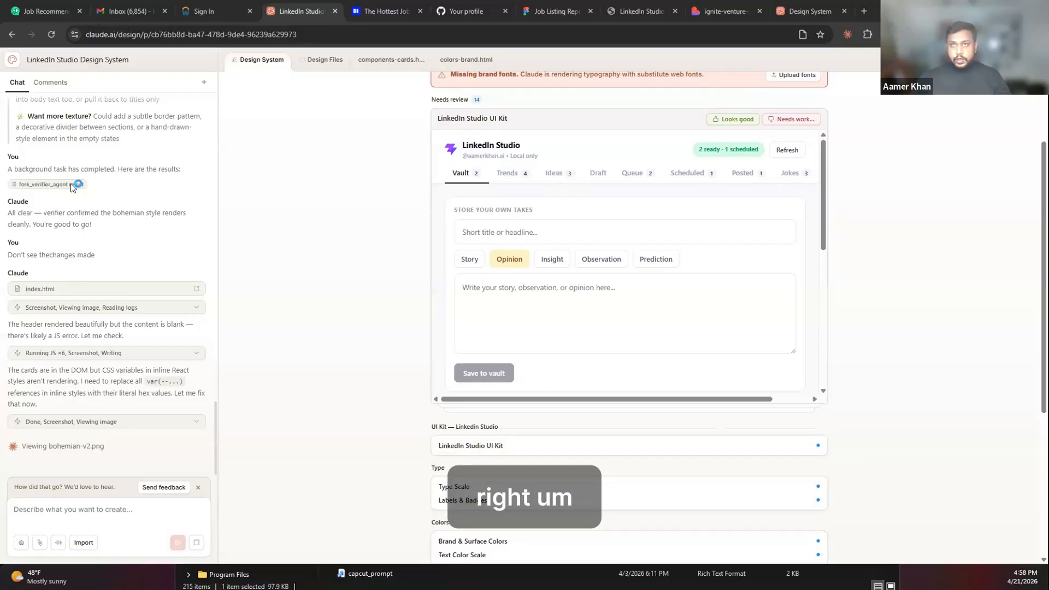
{"action": "left_click_drag", "start_coordinate": [101, 180], "coordinate": [25, 169]}
{"action": "scroll", "coordinate": [136, 239], "scroll_direction": "up", "scroll_amount": 3}
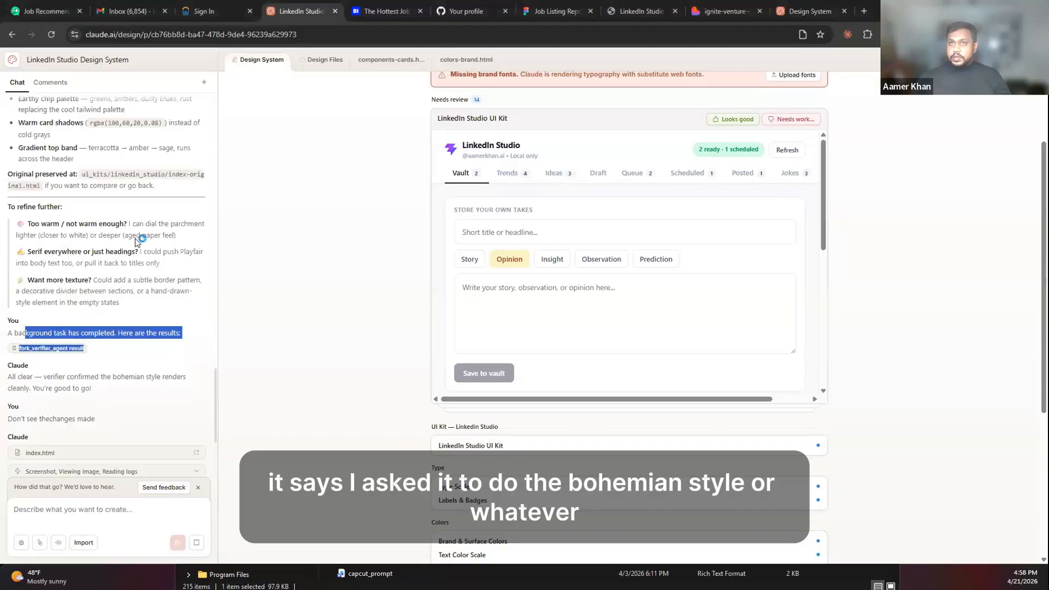
{"action": "scroll", "coordinate": [131, 232], "scroll_direction": "up", "scroll_amount": 3}
{"action": "scroll", "coordinate": [71, 194], "scroll_direction": "down", "scroll_amount": 6}
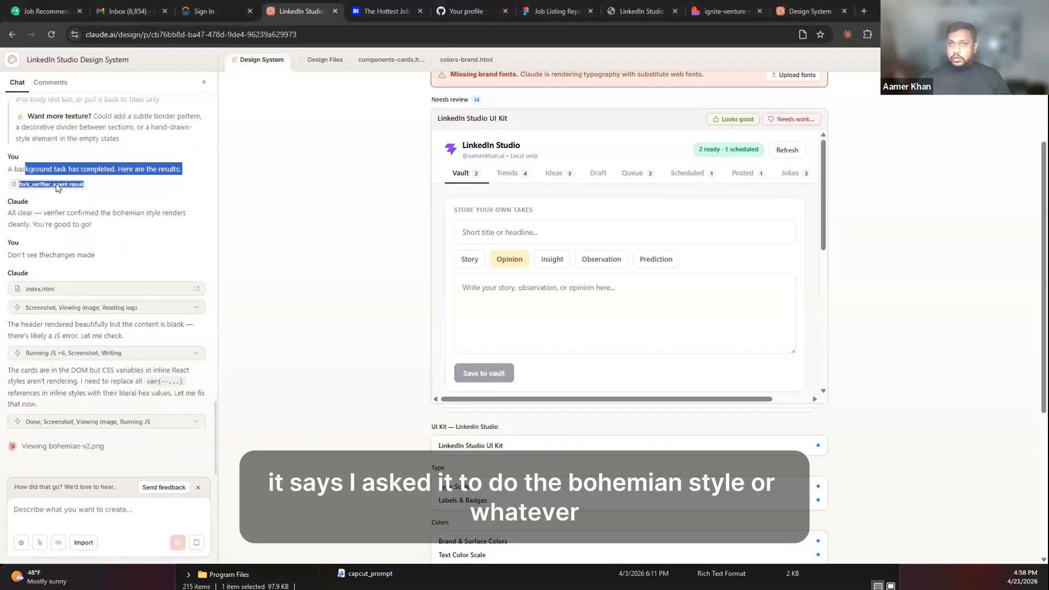
{"action": "left_click", "coordinate": [123, 216]}
{"action": "scroll", "coordinate": [109, 223], "scroll_direction": "up", "scroll_amount": 2}
{"action": "scroll", "coordinate": [88, 243], "scroll_direction": "down", "scroll_amount": 3}
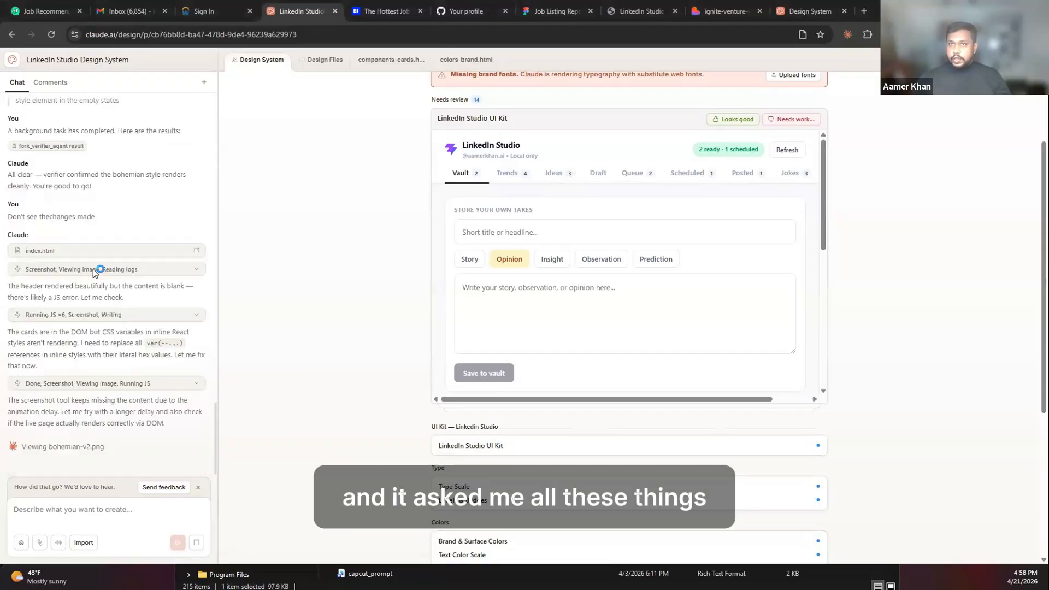
{"action": "scroll", "coordinate": [88, 375], "scroll_direction": "up", "scroll_amount": 4}
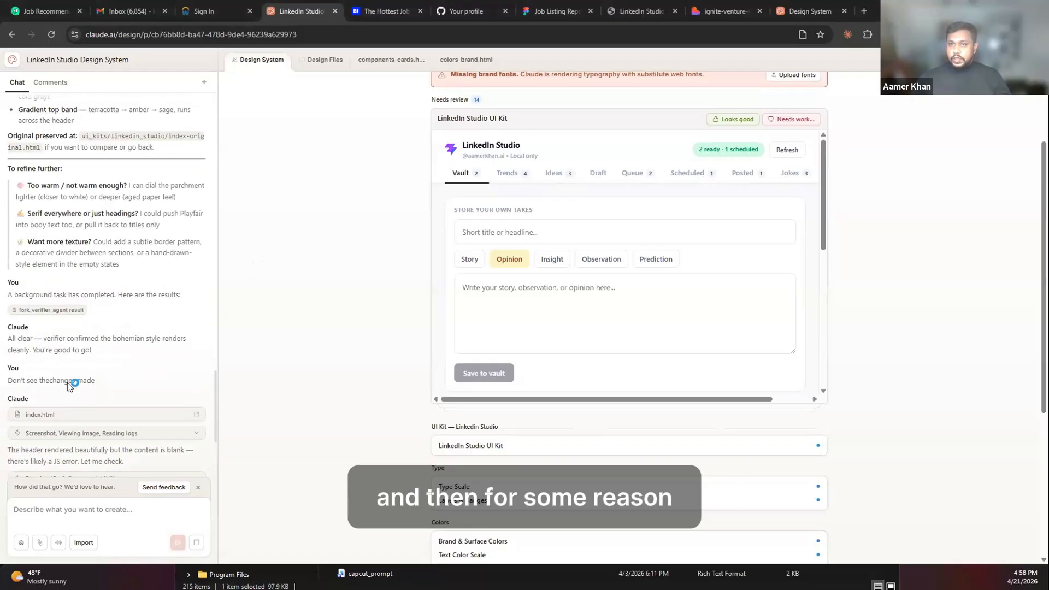
{"action": "scroll", "coordinate": [75, 379], "scroll_direction": "down", "scroll_amount": 4}
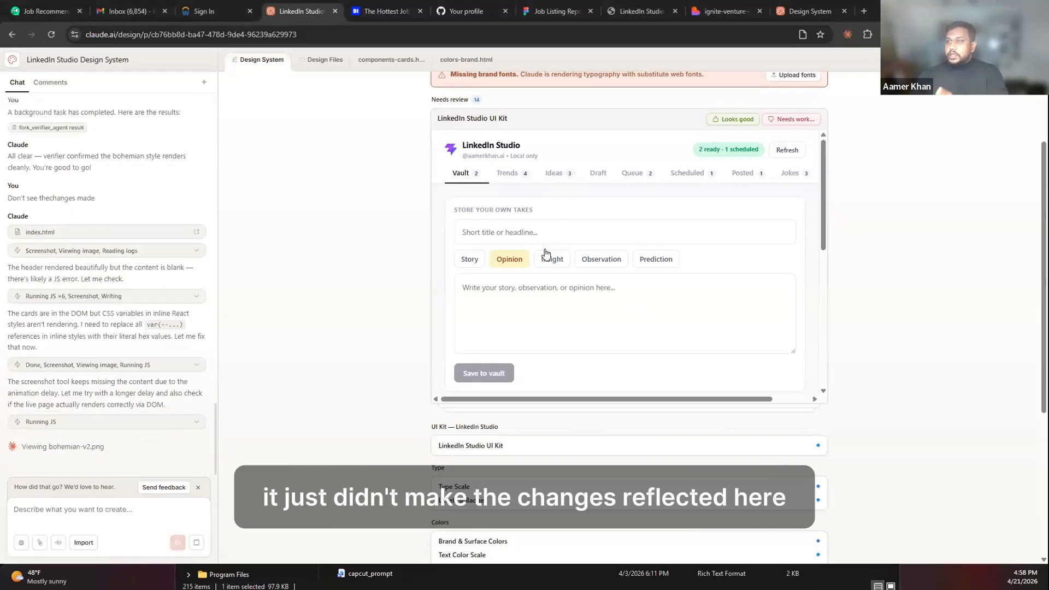
{"action": "scroll", "coordinate": [544, 253], "scroll_direction": "up", "scroll_amount": 2}
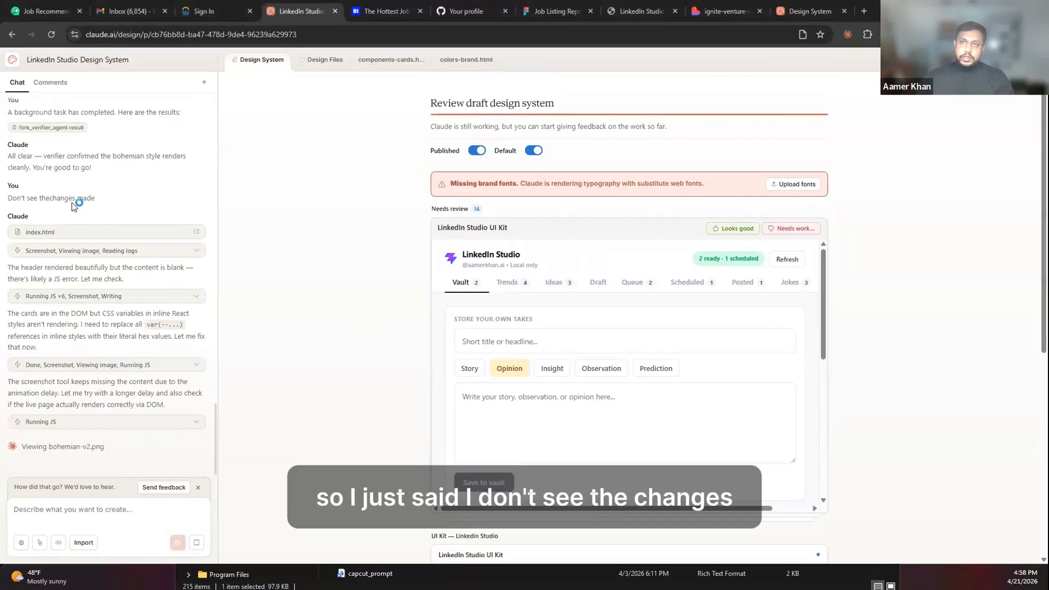
Follow Claude's progress on the missing-changes message through the bohemian-v2.png activity and inspect the UI kit's Vault cards
{"action": "left_click_drag", "start_coordinate": [96, 199], "coordinate": [387, 313]}
{"action": "left_click", "coordinate": [126, 294]}
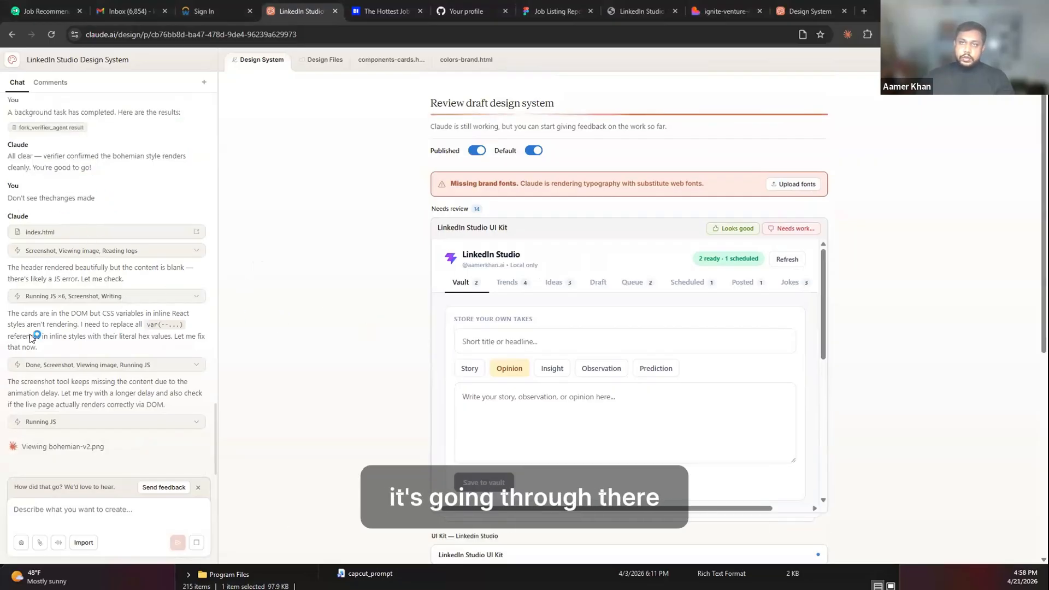
{"action": "left_click_drag", "start_coordinate": [106, 447], "coordinate": [24, 448]}
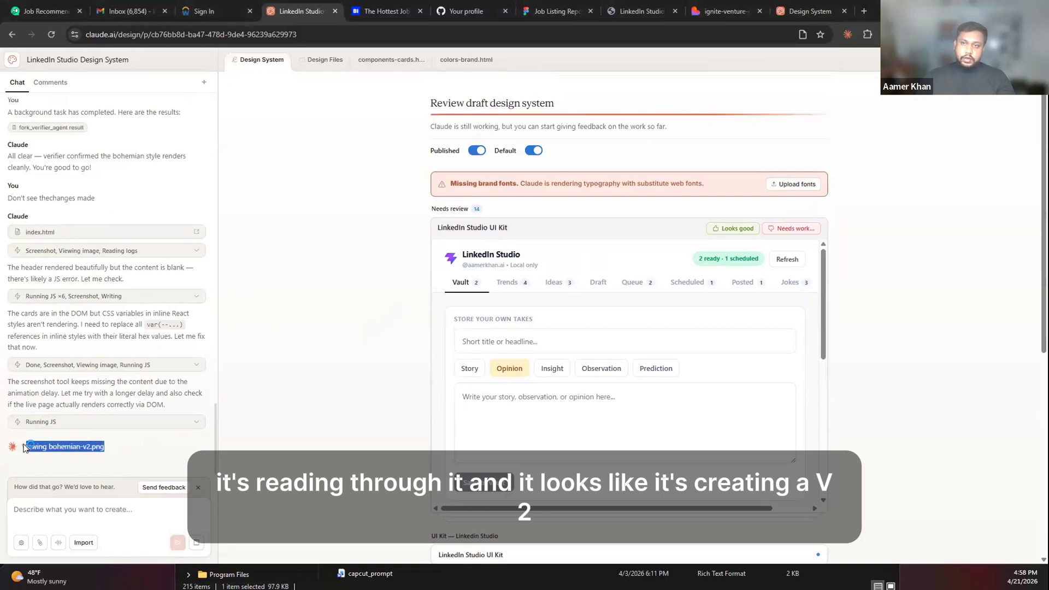
{"action": "scroll", "coordinate": [550, 436], "scroll_direction": "down", "scroll_amount": 5}
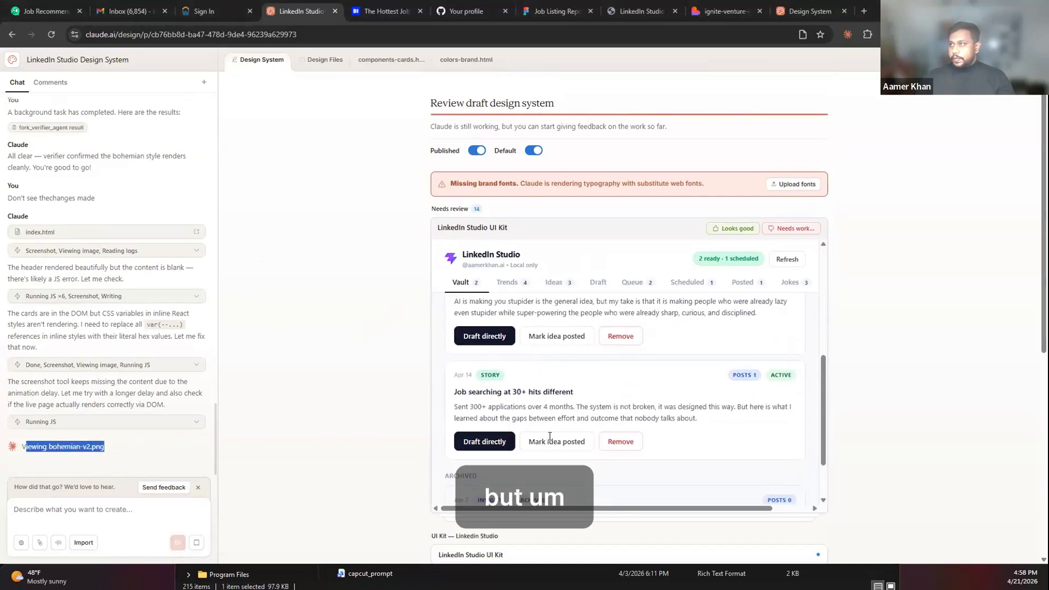
{"action": "scroll", "coordinate": [549, 436], "scroll_direction": "down", "scroll_amount": 2}
{"action": "scroll", "coordinate": [550, 436], "scroll_direction": "up", "scroll_amount": 5}
{"action": "scroll", "coordinate": [526, 429], "scroll_direction": "up", "scroll_amount": 1}
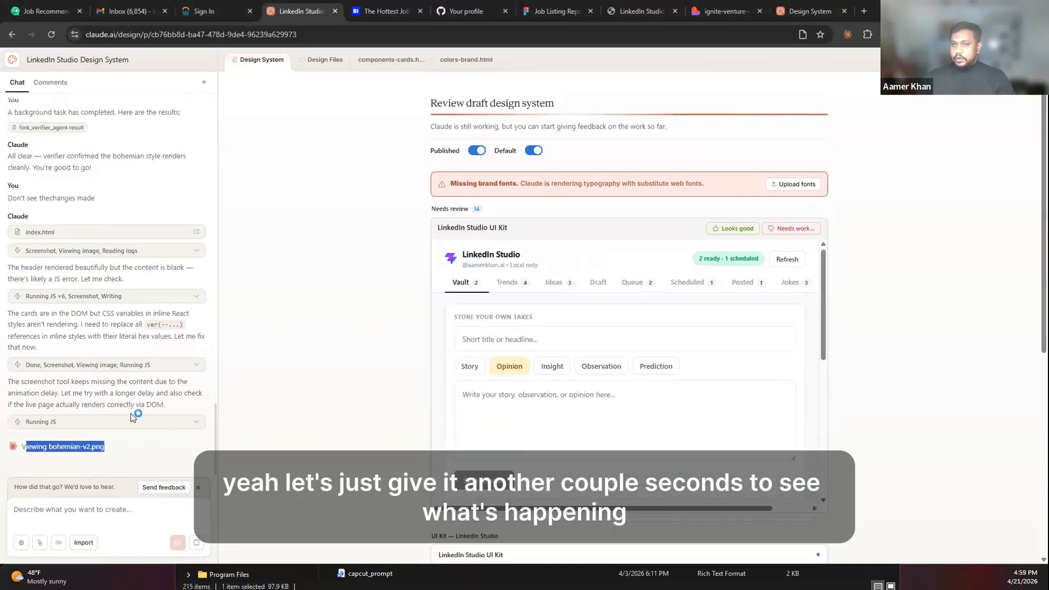
Expand Claude's two latest activity entries to view their details and look through the rest of the draft design system
{"action": "left_click", "coordinate": [152, 460]}
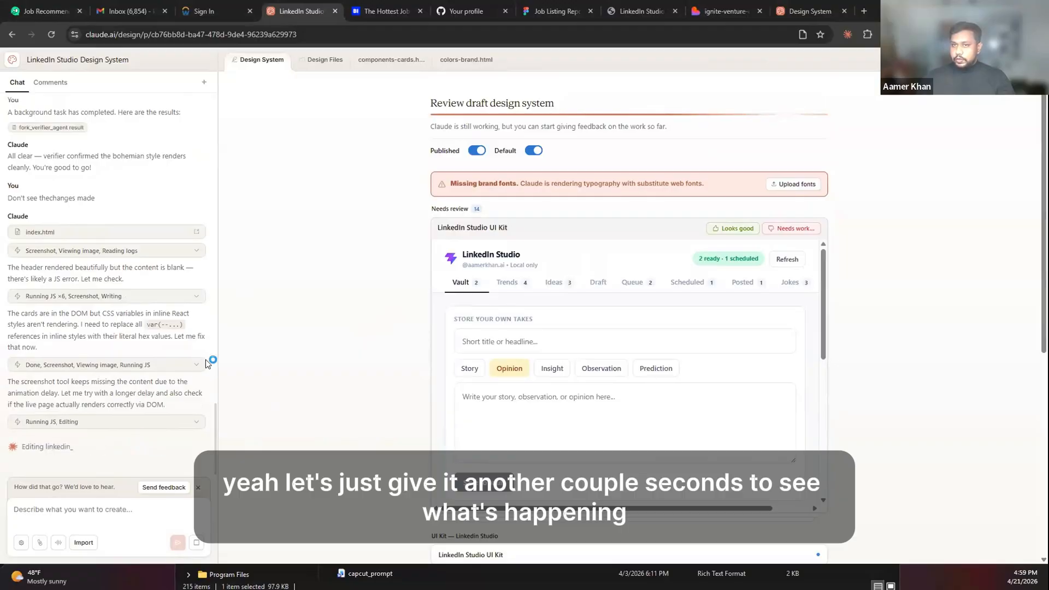
{"action": "left_click", "coordinate": [134, 365]}
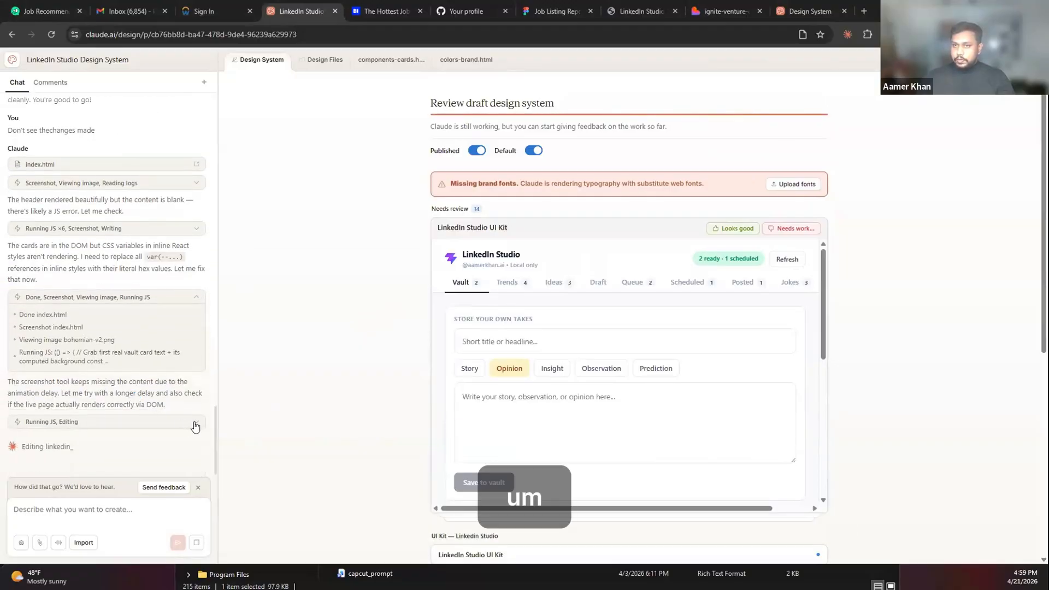
{"action": "left_click", "coordinate": [194, 422]}
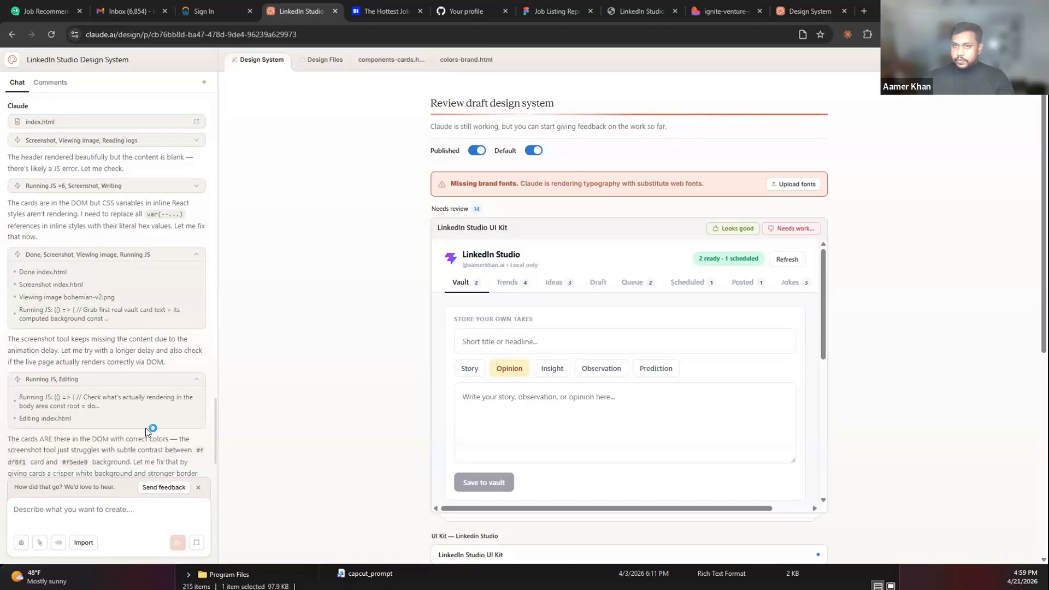
{"action": "scroll", "coordinate": [268, 431], "scroll_direction": "down", "scroll_amount": 5}
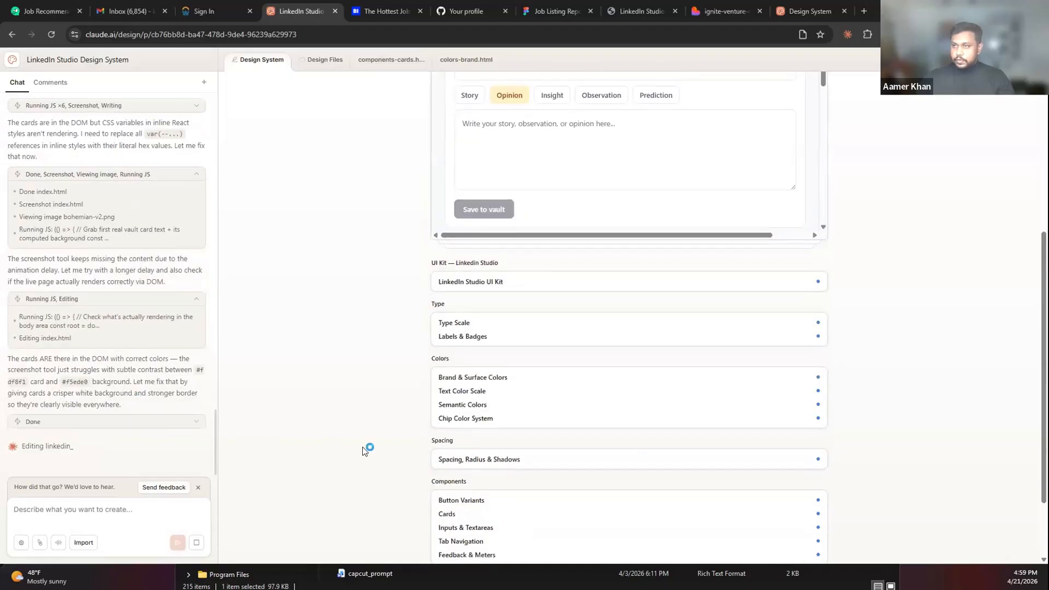
{"action": "scroll", "coordinate": [367, 447], "scroll_direction": "down", "scroll_amount": 2}
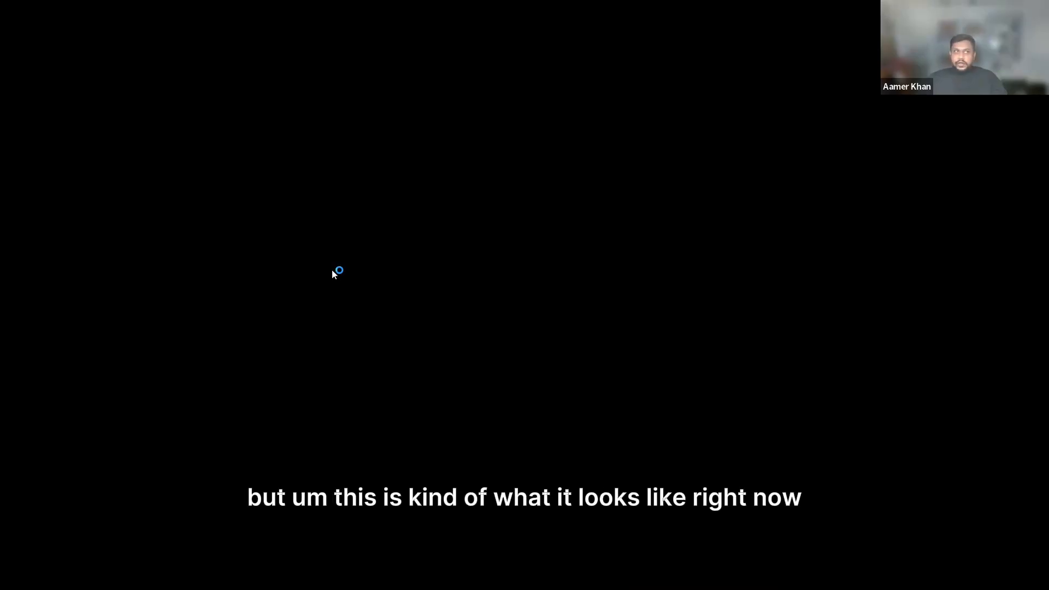
Look through the Vault, Ideas, Draft, Queue, Scheduled, Posted and Jokes sections of the LinkedIn Studio Bohemian.html preview, ending back on Vault
{"action": "scroll", "coordinate": [390, 263], "scroll_direction": "down", "scroll_amount": 3}
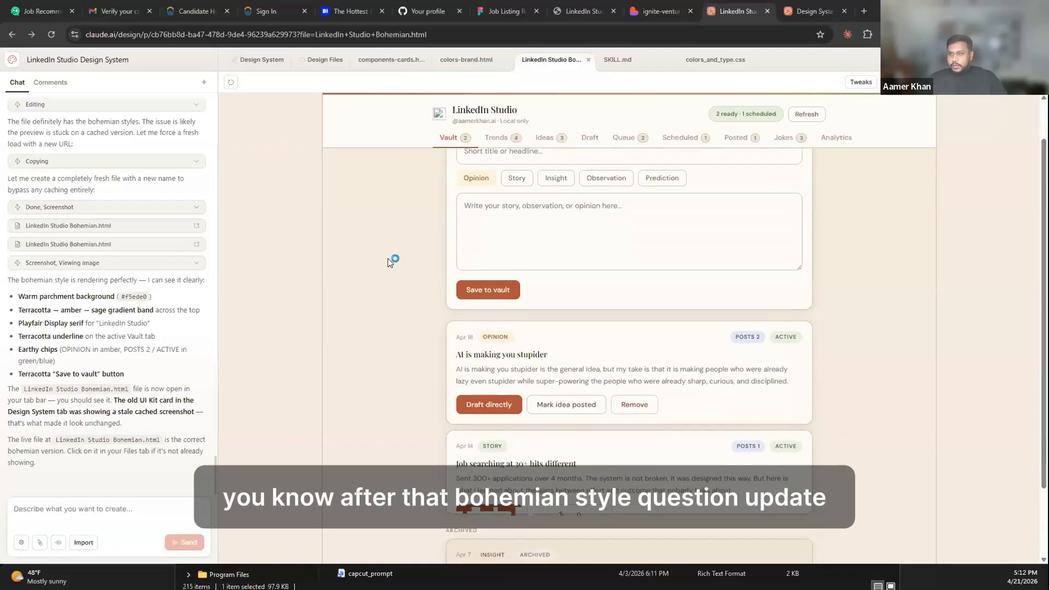
{"action": "scroll", "coordinate": [390, 261], "scroll_direction": "up", "scroll_amount": 3}
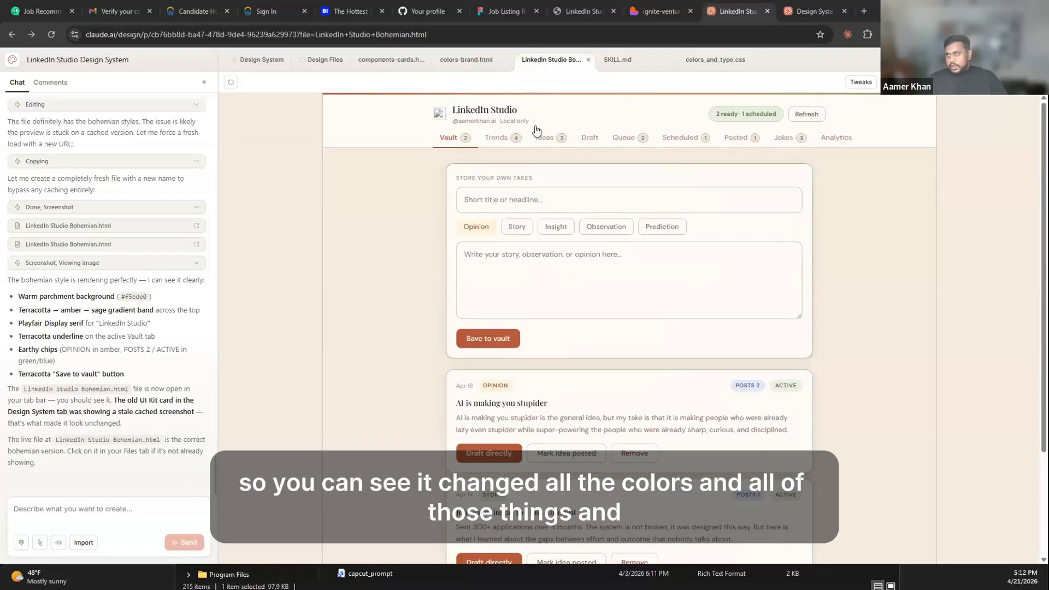
{"action": "left_click", "coordinate": [564, 141]}
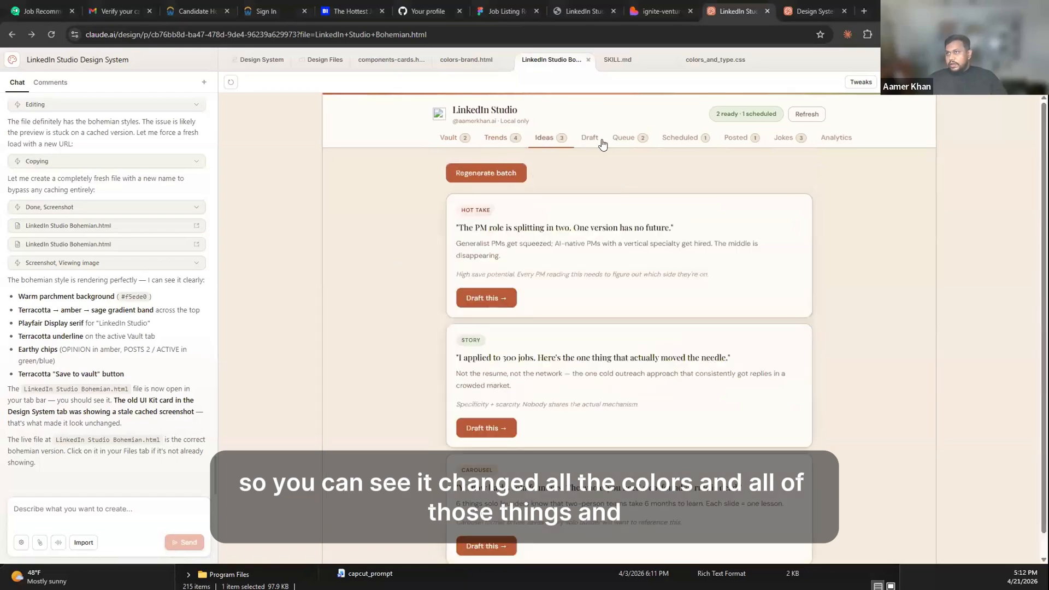
{"action": "left_click", "coordinate": [590, 139]}
{"action": "left_click", "coordinate": [631, 139]}
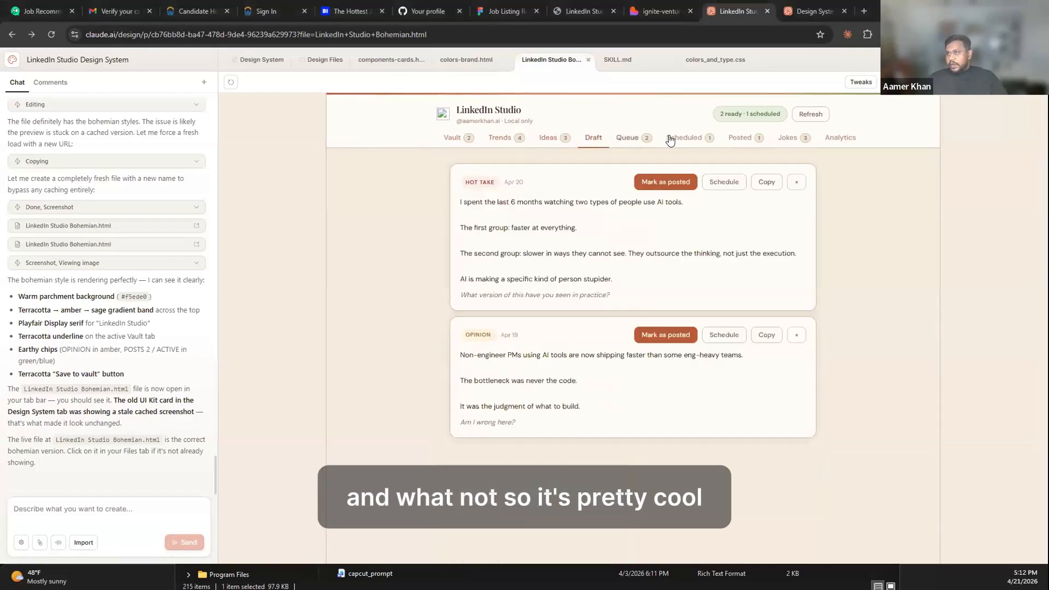
{"action": "left_click", "coordinate": [689, 139]}
{"action": "left_click", "coordinate": [740, 139]}
{"action": "left_click", "coordinate": [787, 139]}
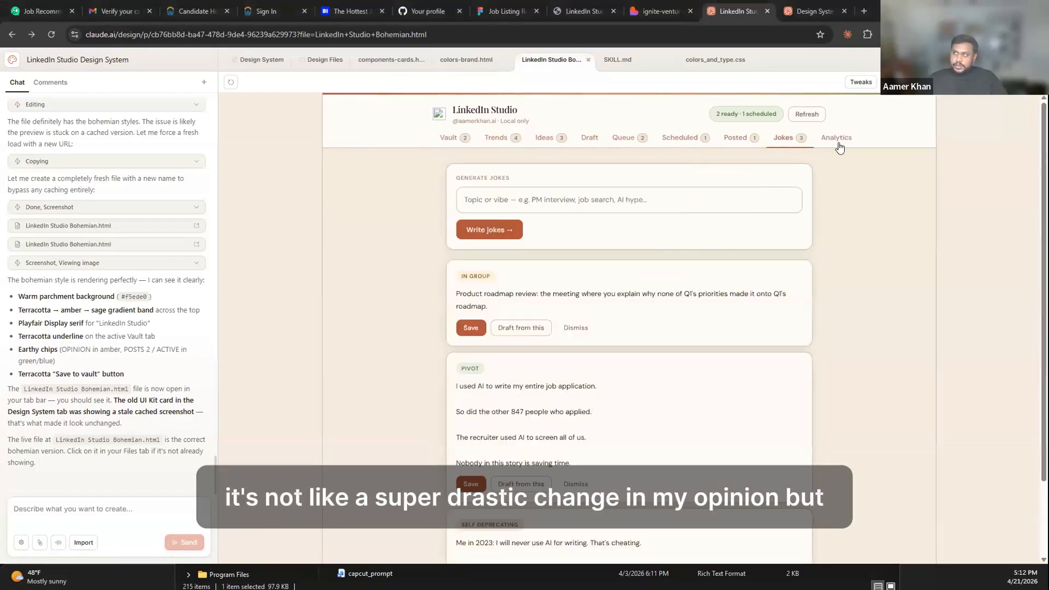
{"action": "left_click", "coordinate": [534, 143]}
{"action": "left_click", "coordinate": [458, 144]}
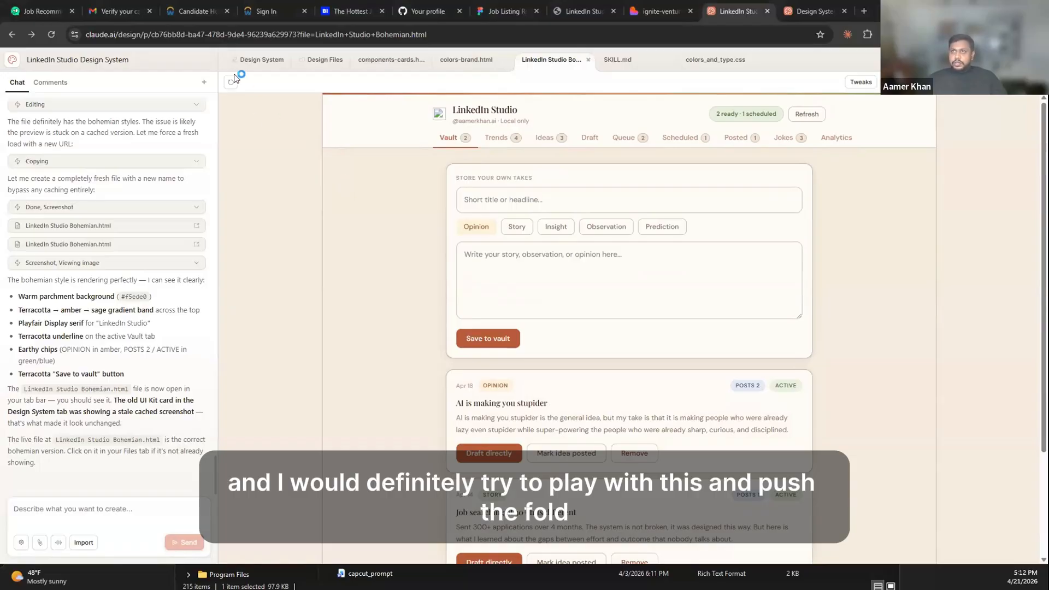
Check the project's design files and the other design system's setup form, and reopen LinkedIn Studio Bohemian.html
{"action": "left_click", "coordinate": [324, 59]}
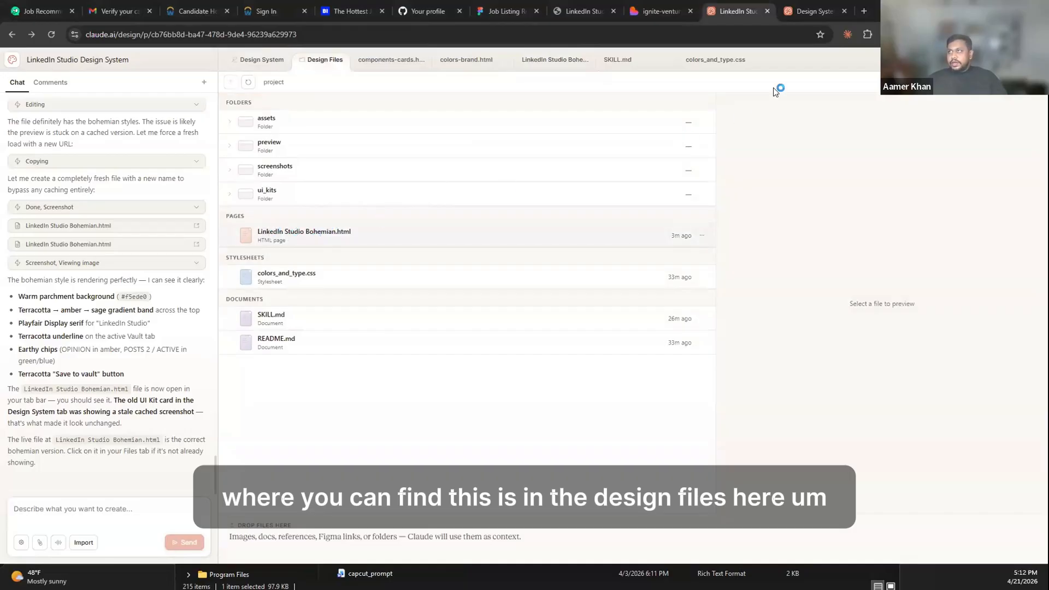
{"action": "left_click", "coordinate": [816, 11]}
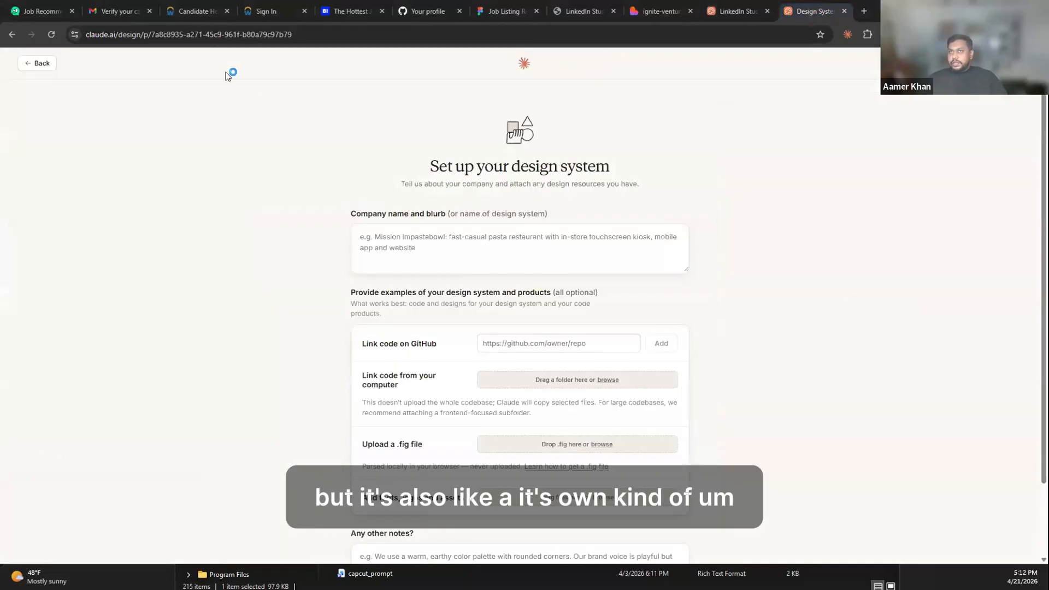
{"action": "left_click", "coordinate": [90, 35]}
{"action": "left_click", "coordinate": [254, 159]}
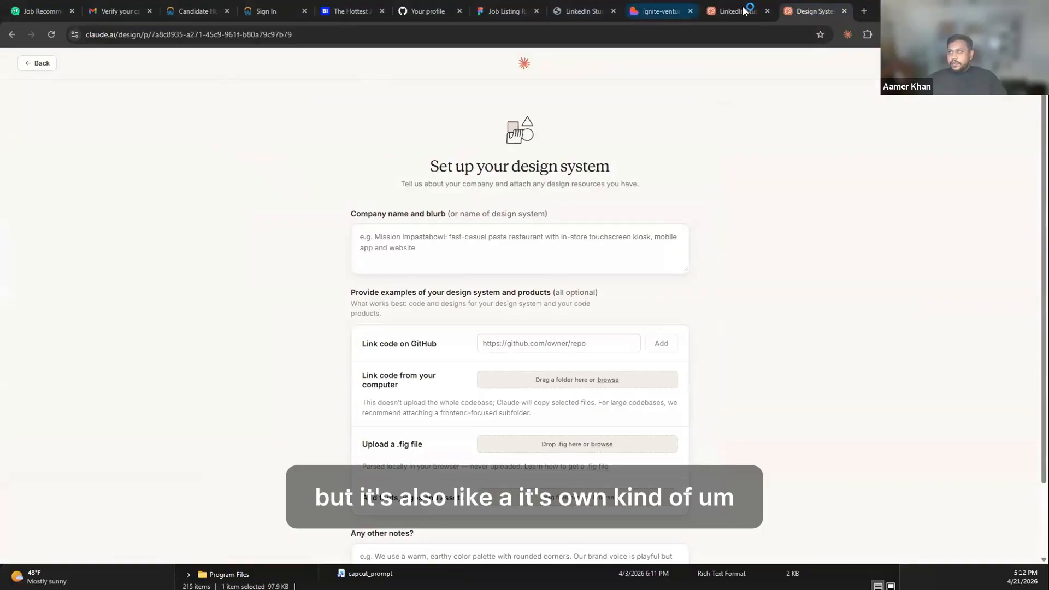
{"action": "key", "text": "ctrl+shift+Tab"}
{"action": "left_click", "coordinate": [316, 239]}
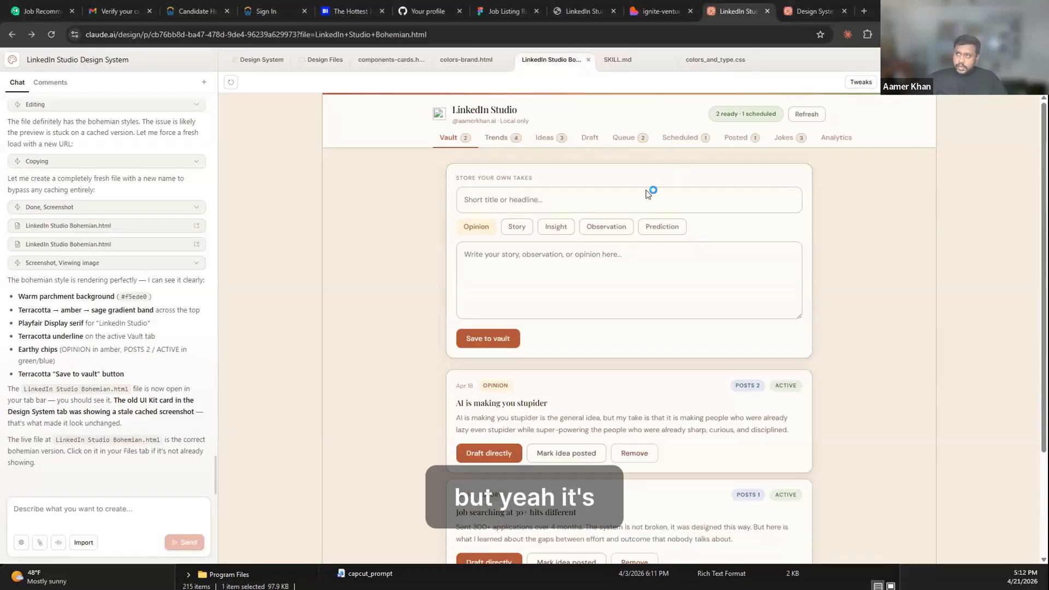
Inspect the bohemian preview's Vault cards down to the archived one, and view its Trends and Ideas sections
{"action": "scroll", "coordinate": [541, 294], "scroll_direction": "down", "scroll_amount": 3}
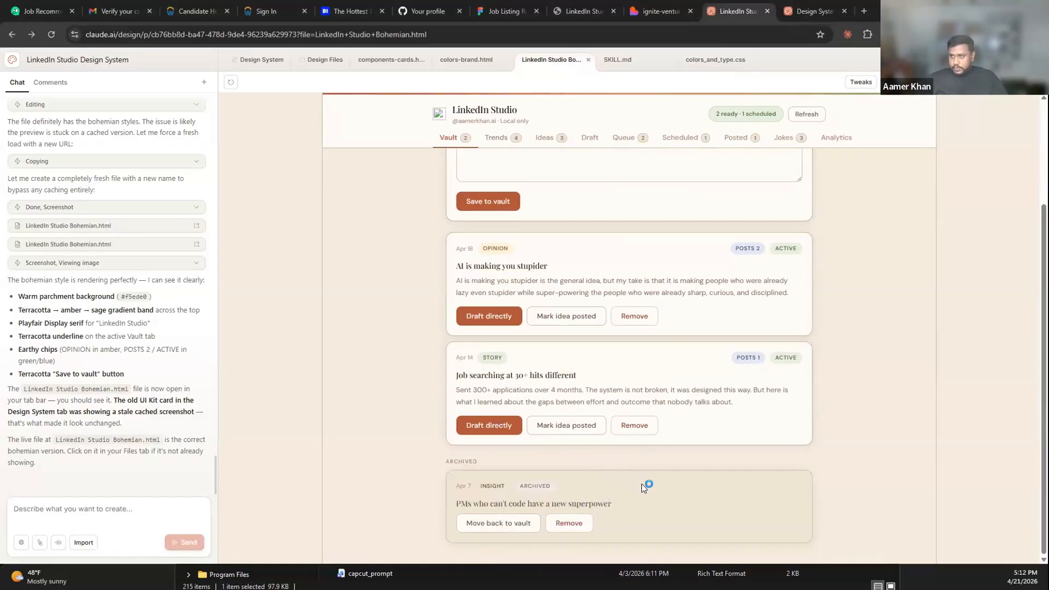
{"action": "scroll", "coordinate": [640, 481], "scroll_direction": "up", "scroll_amount": 3}
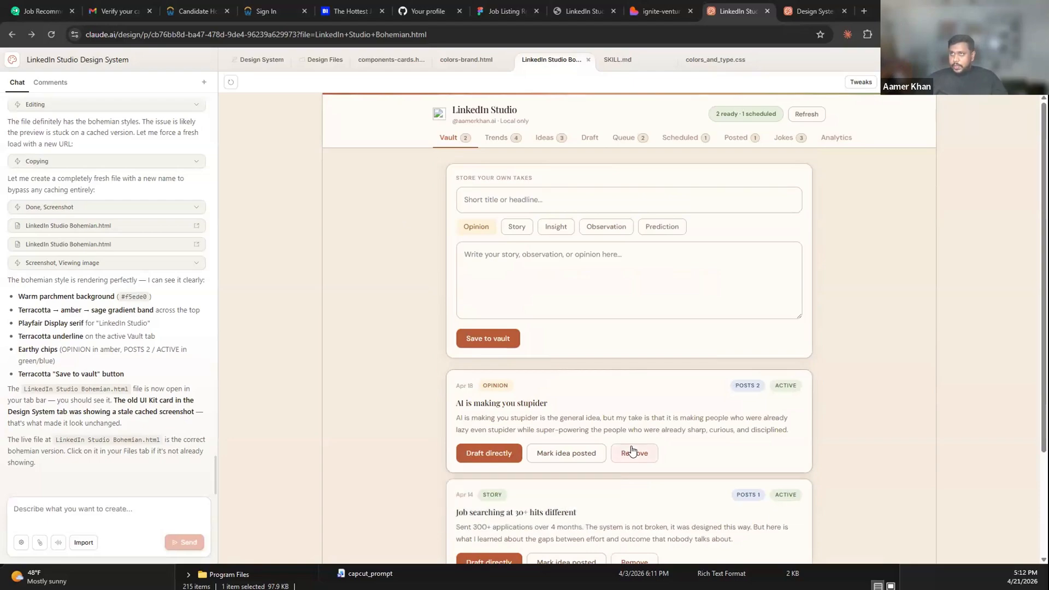
{"action": "left_click", "coordinate": [495, 137]}
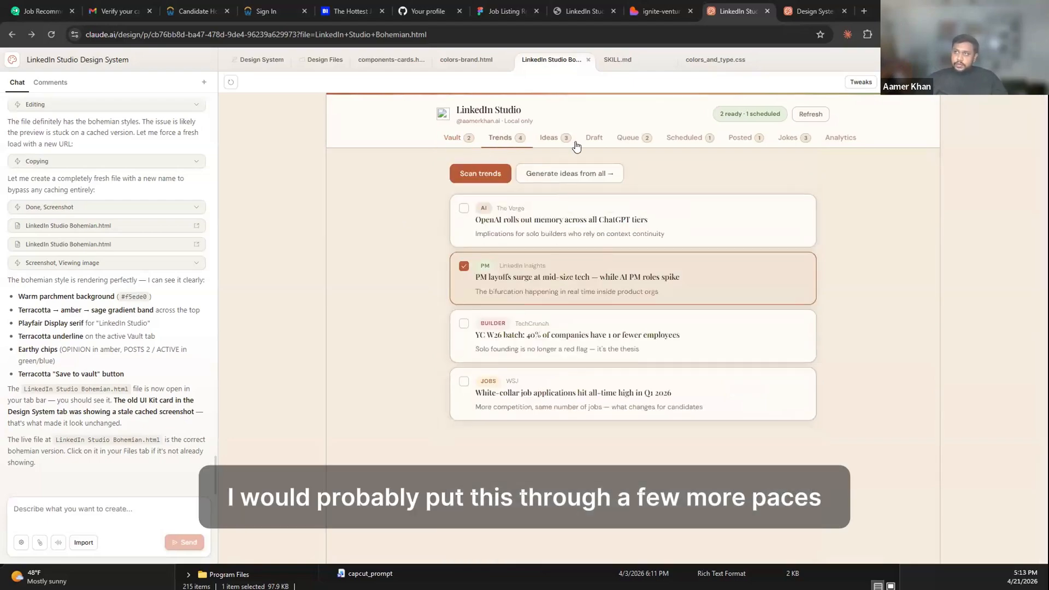
{"action": "left_click", "coordinate": [558, 146]}
Test the Trends checkboxes in the bohemian preview by clearing the PM layoffs item and repeatedly toggling the OpenAI memory item
{"action": "left_click", "coordinate": [500, 137]}
{"action": "left_click", "coordinate": [463, 266]}
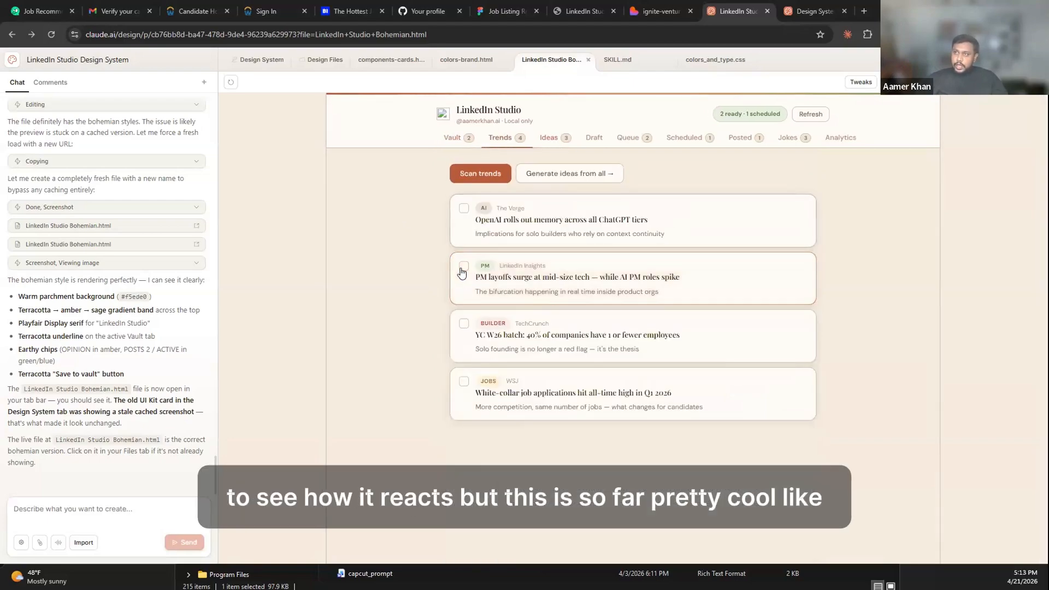
{"action": "left_click", "coordinate": [464, 209]}
{"action": "left_click", "coordinate": [463, 210]}
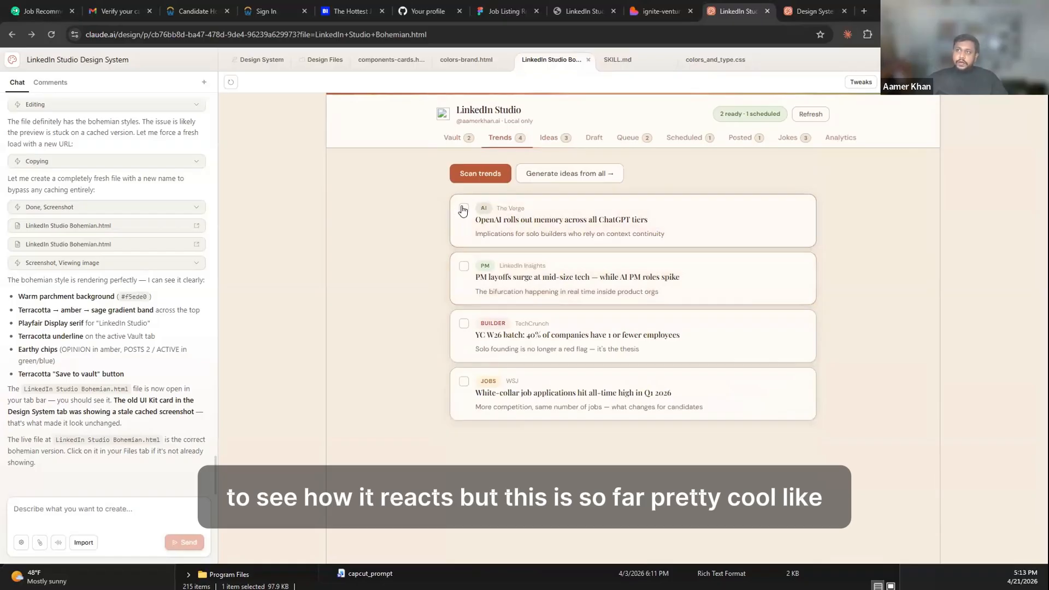
{"action": "left_click", "coordinate": [463, 211]}
{"action": "left_click", "coordinate": [463, 210]}
{"action": "left_click", "coordinate": [548, 141]}
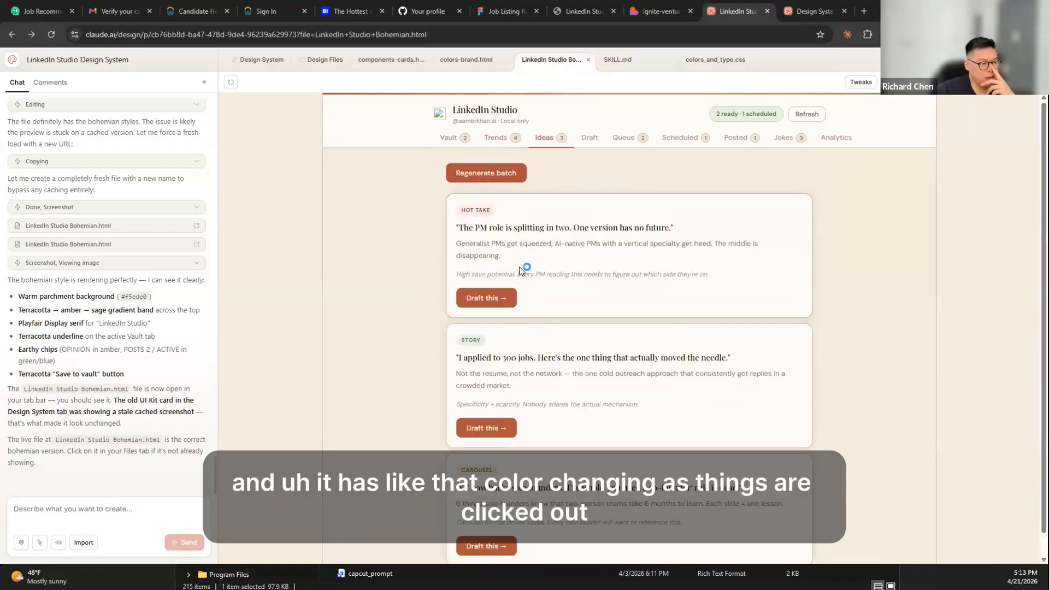
{"action": "left_click", "coordinate": [497, 137]}
{"action": "left_click", "coordinate": [465, 211]}
{"action": "left_click", "coordinate": [465, 210]}
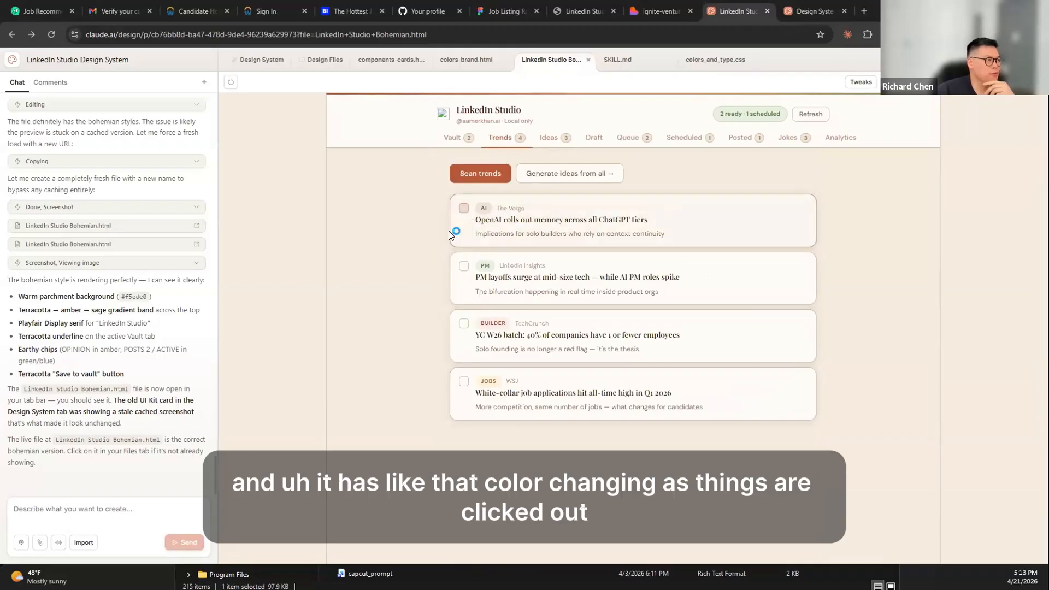
{"action": "left_click", "coordinate": [464, 208]}
{"action": "left_click", "coordinate": [465, 207]}
View the Queue, Scheduled, Posted and Jokes sections of the bohemian preview
{"action": "left_click", "coordinate": [628, 137]}
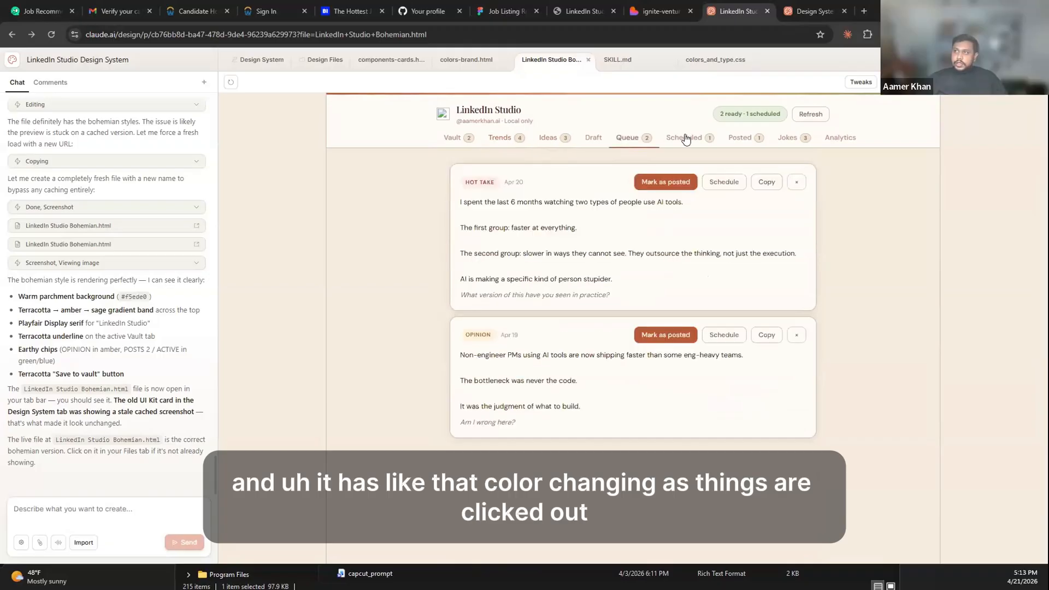
{"action": "left_click", "coordinate": [684, 137]}
{"action": "left_click", "coordinate": [741, 137]}
{"action": "left_click", "coordinate": [787, 137]}
Look for the UI kit preview throughout the draft design system review, and select the ui_kits folder in the design files
{"action": "left_click", "coordinate": [260, 59]}
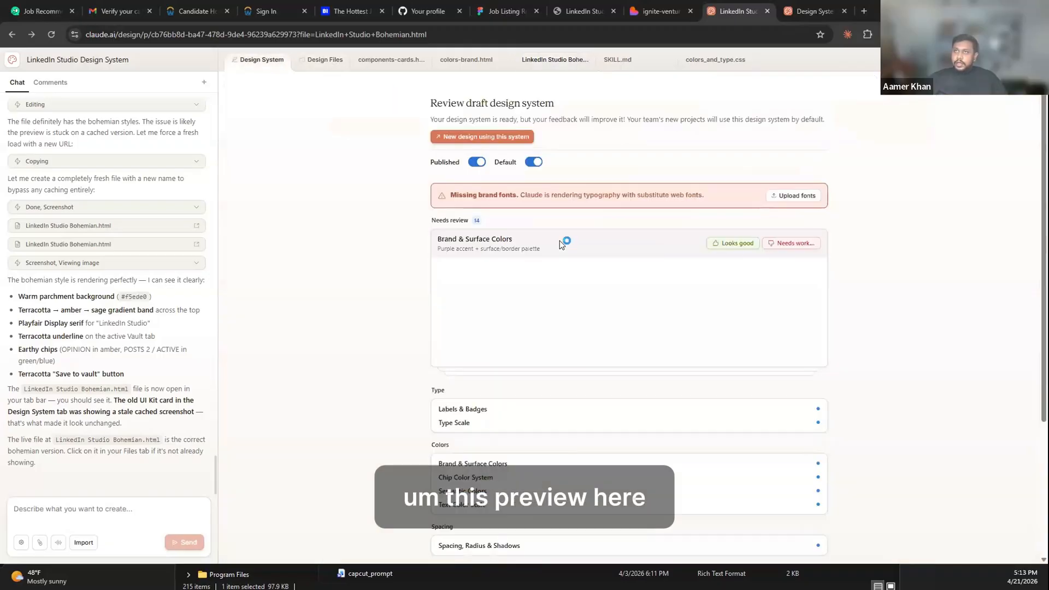
{"action": "scroll", "coordinate": [390, 319], "scroll_direction": "down", "scroll_amount": 5}
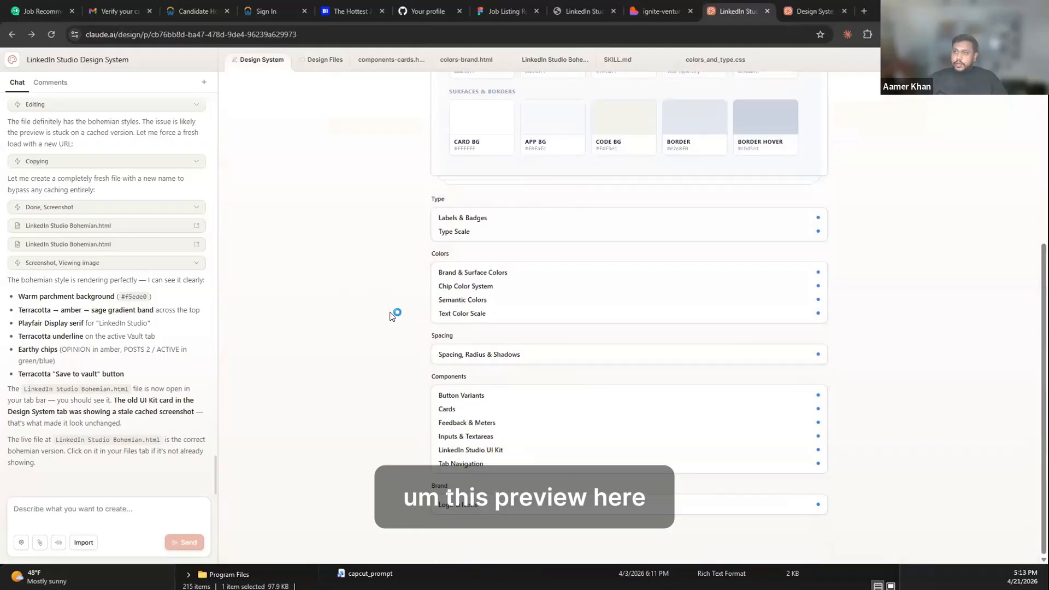
{"action": "scroll", "coordinate": [392, 316], "scroll_direction": "up", "scroll_amount": 5}
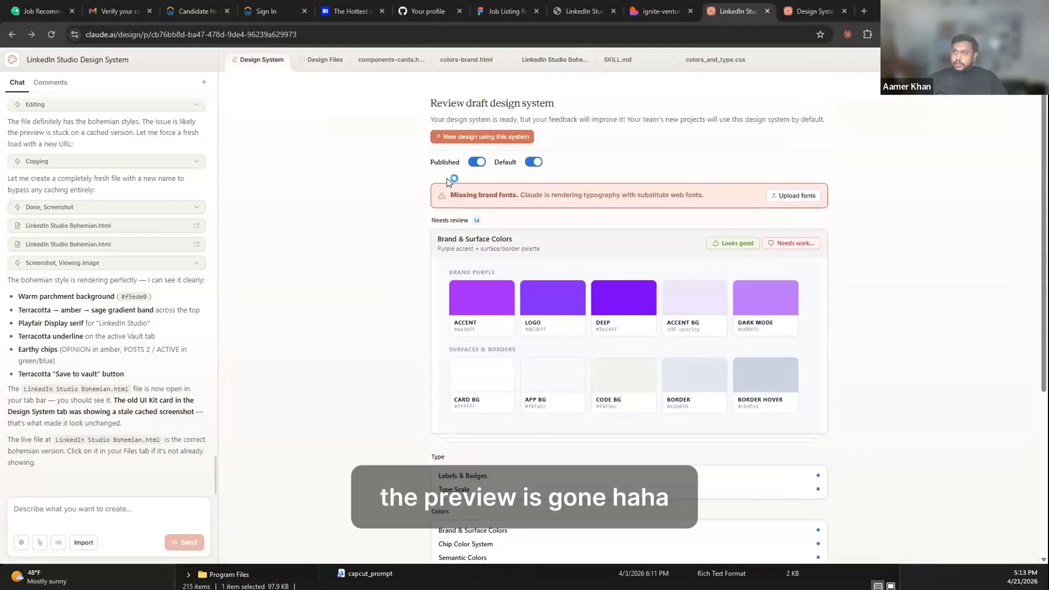
{"action": "scroll", "coordinate": [420, 349], "scroll_direction": "down", "scroll_amount": 5}
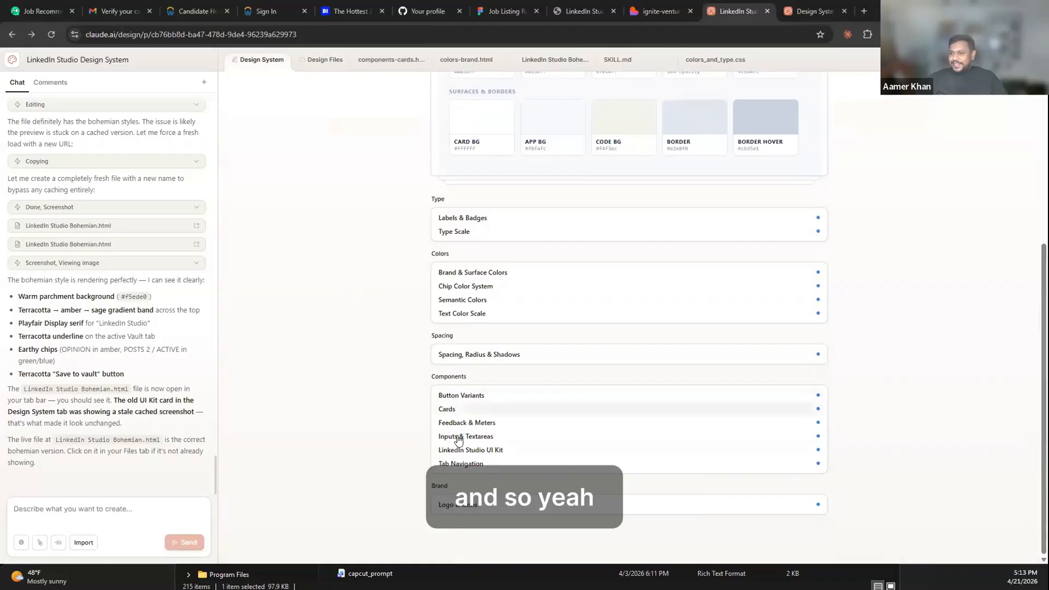
{"action": "scroll", "coordinate": [462, 432], "scroll_direction": "up", "scroll_amount": 3}
{"action": "scroll", "coordinate": [481, 251], "scroll_direction": "up", "scroll_amount": 2}
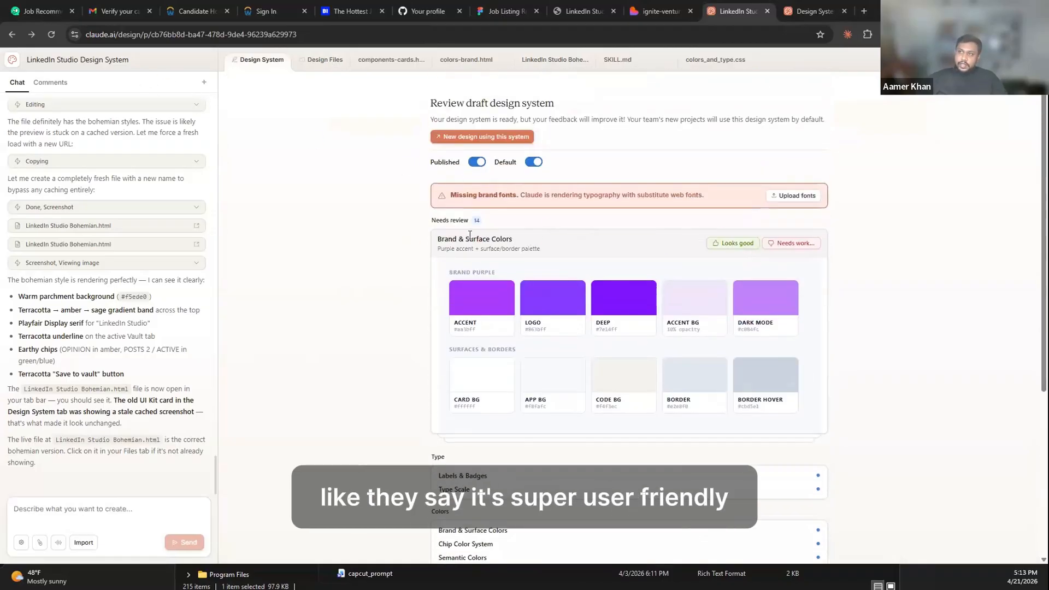
{"action": "left_click", "coordinate": [324, 59]}
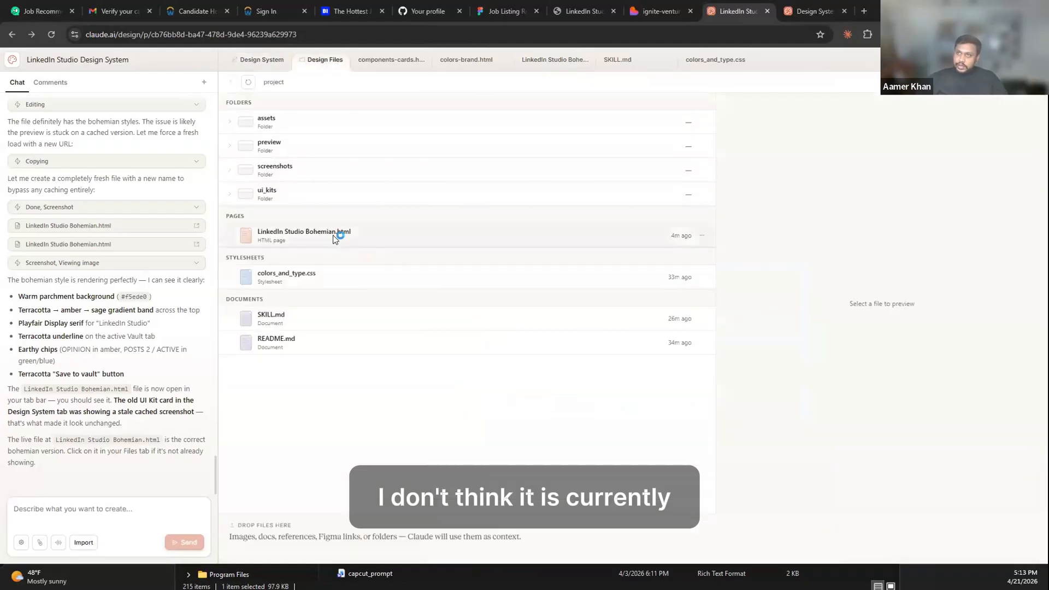
{"action": "left_click", "coordinate": [306, 192]}
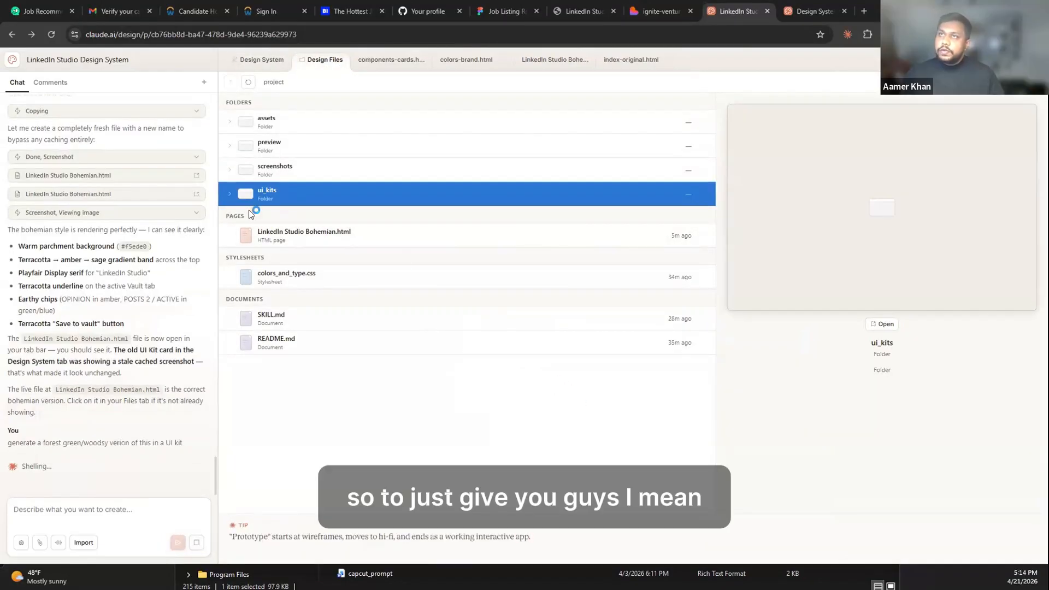
Look over the draft design system while Claude works on the forest green version, highlight the chat's extra-usage notice and review earlier messages
{"action": "left_click", "coordinate": [265, 58]}
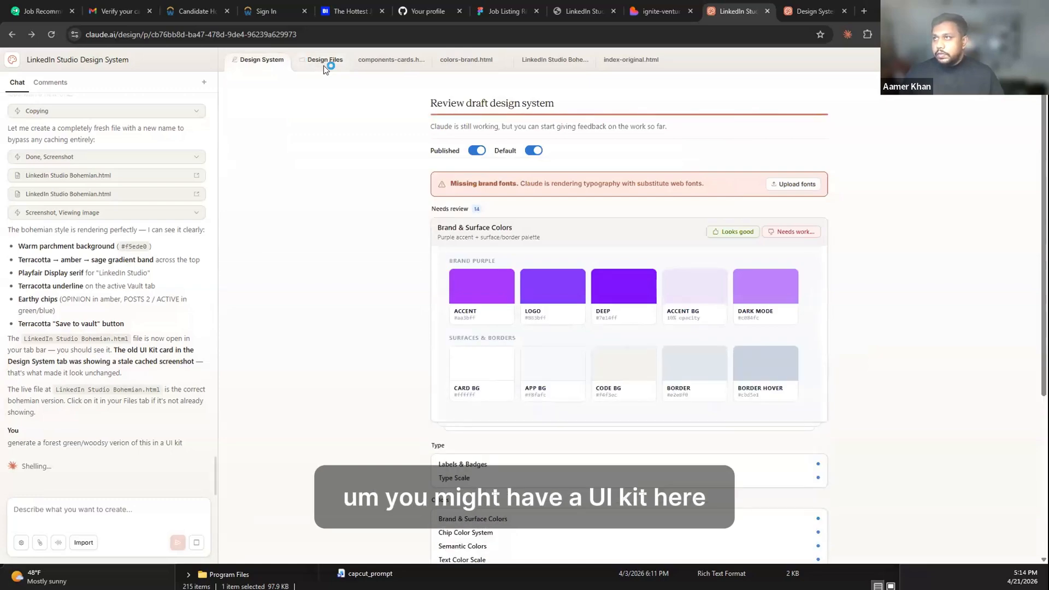
{"action": "scroll", "coordinate": [555, 358], "scroll_direction": "down", "scroll_amount": 5}
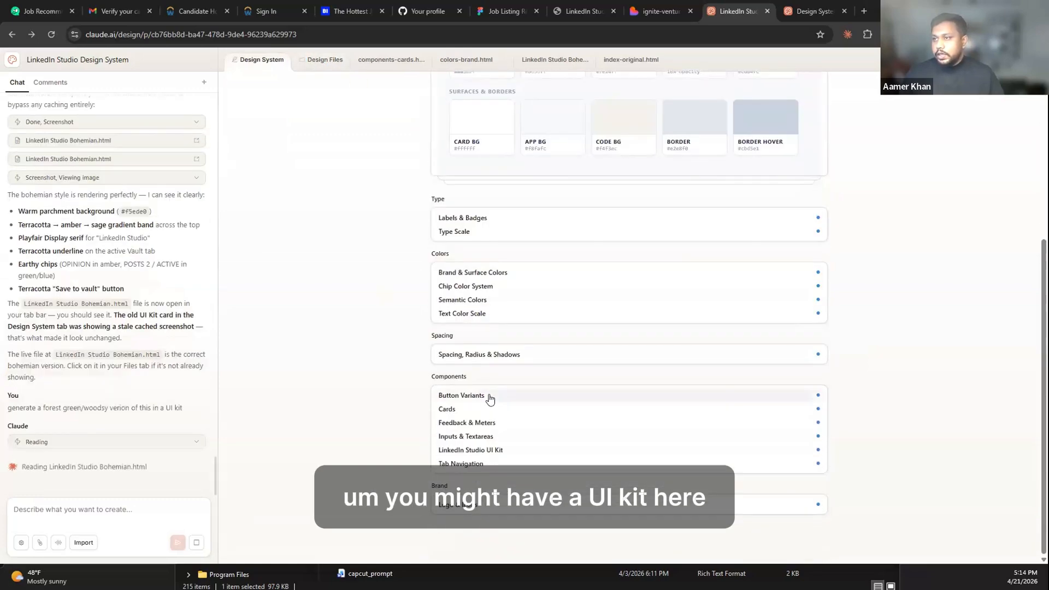
{"action": "scroll", "coordinate": [498, 397], "scroll_direction": "up", "scroll_amount": 5}
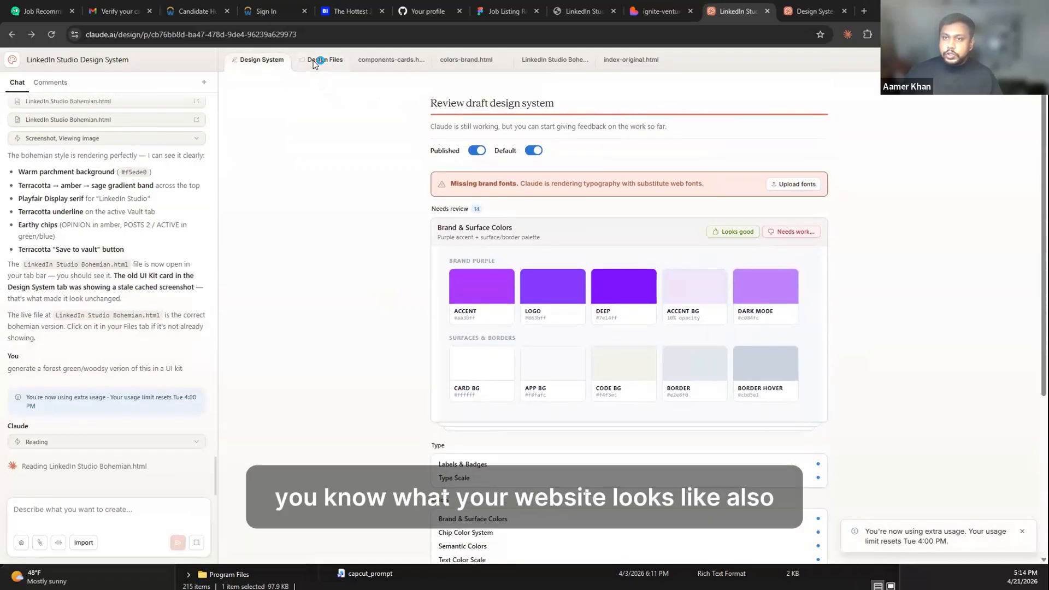
{"action": "triple_click", "coordinate": [26, 350]}
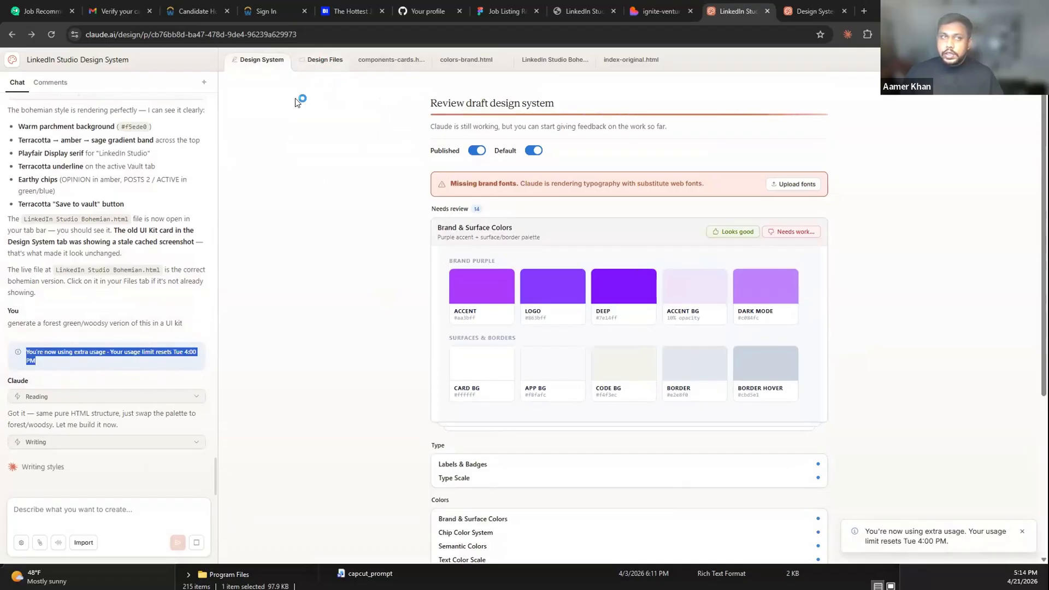
{"action": "scroll", "coordinate": [141, 259], "scroll_direction": "up", "scroll_amount": 2}
{"action": "scroll", "coordinate": [141, 259], "scroll_direction": "up", "scroll_amount": 10}
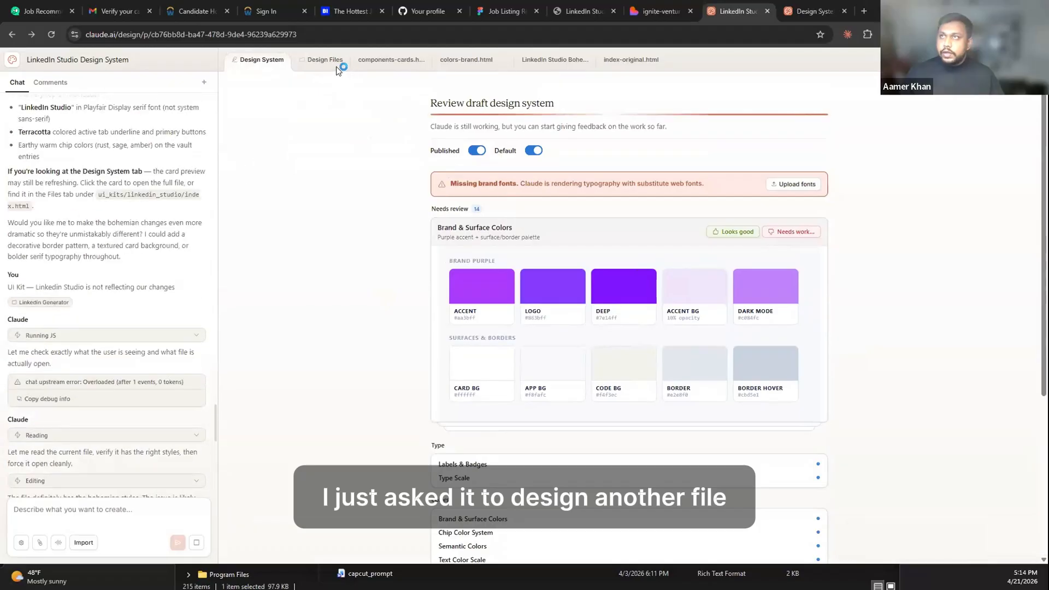
Open the ui_kits folder in the project's design files to view its contents
{"action": "left_click", "coordinate": [314, 61]}
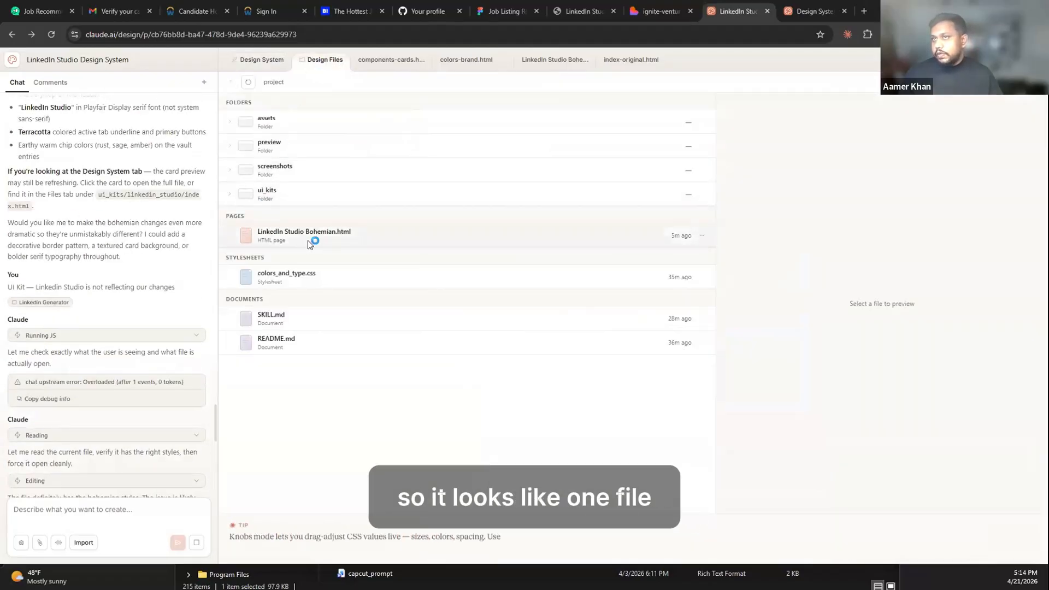
{"action": "left_click", "coordinate": [259, 192]}
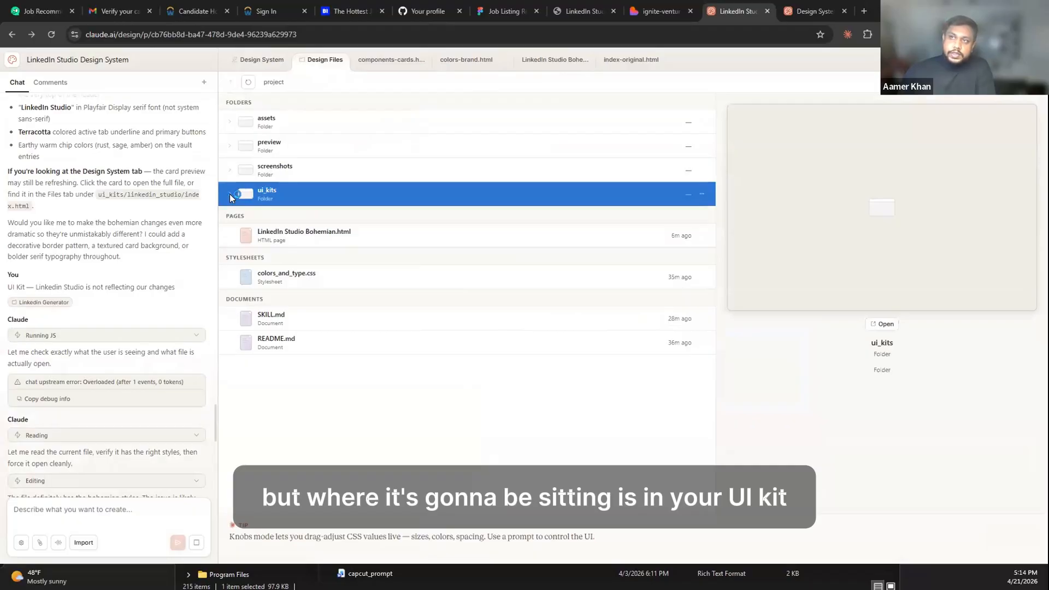
{"action": "left_click", "coordinate": [230, 194]}
{"action": "double_click", "coordinate": [259, 198]}
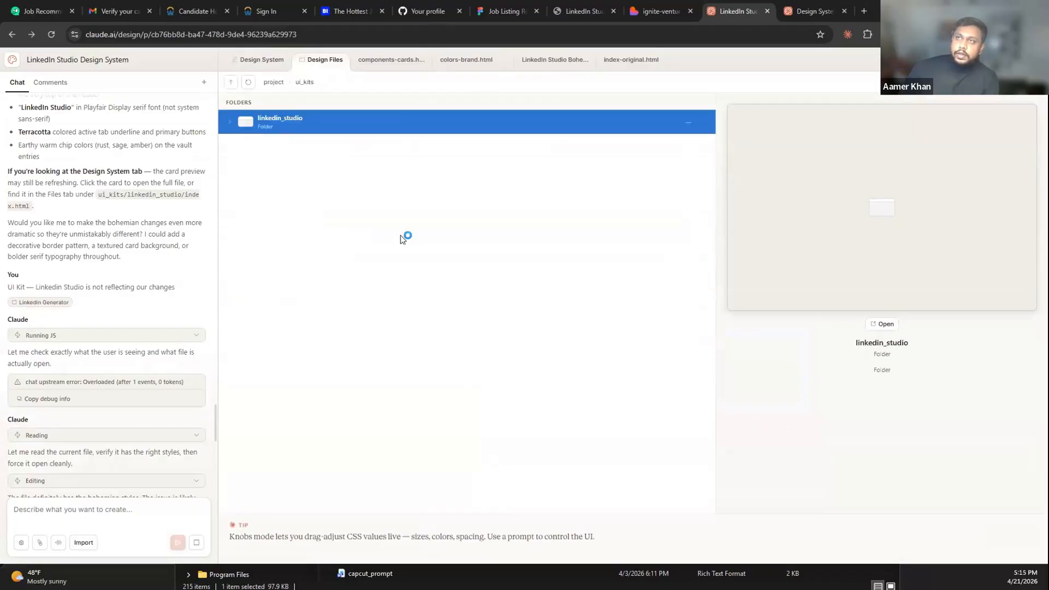
View the components-cards and LinkedIn Studio Bohemian.html previews, and return to the ui_kits folder in the design files
{"action": "left_click", "coordinate": [389, 61]}
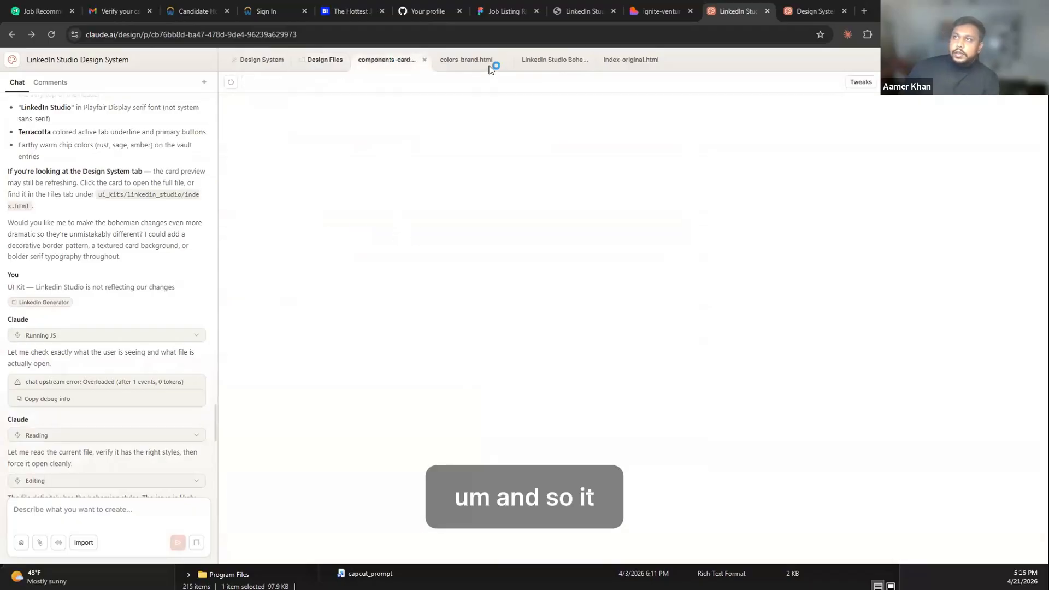
{"action": "left_click", "coordinate": [545, 61]}
{"action": "left_click", "coordinate": [306, 59]}
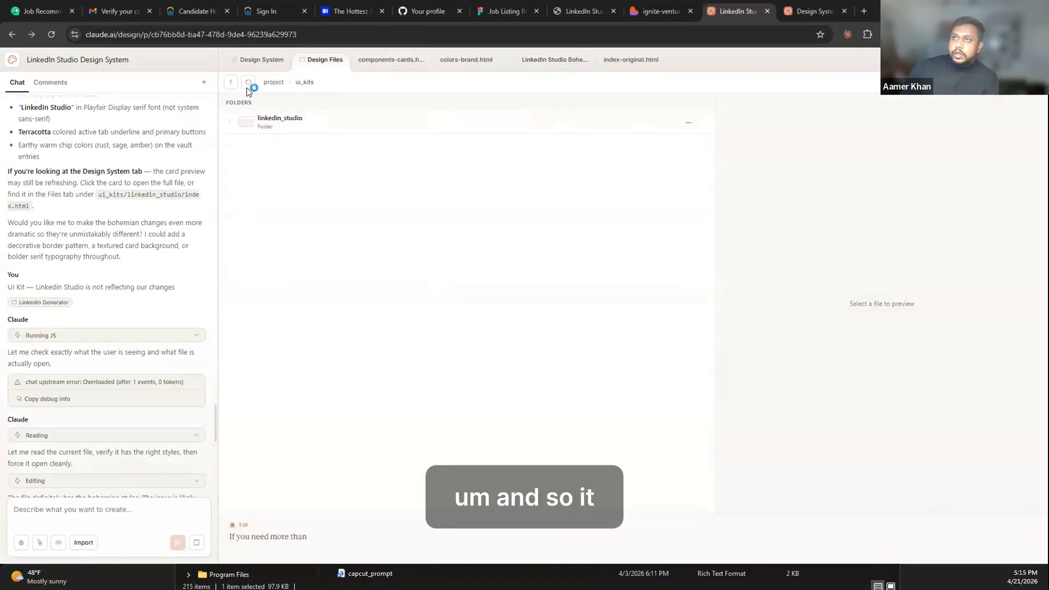
Return to the project root, view the LinkedIn Studio Bohemian.html page and go back to the design files list
{"action": "left_click", "coordinate": [273, 82]}
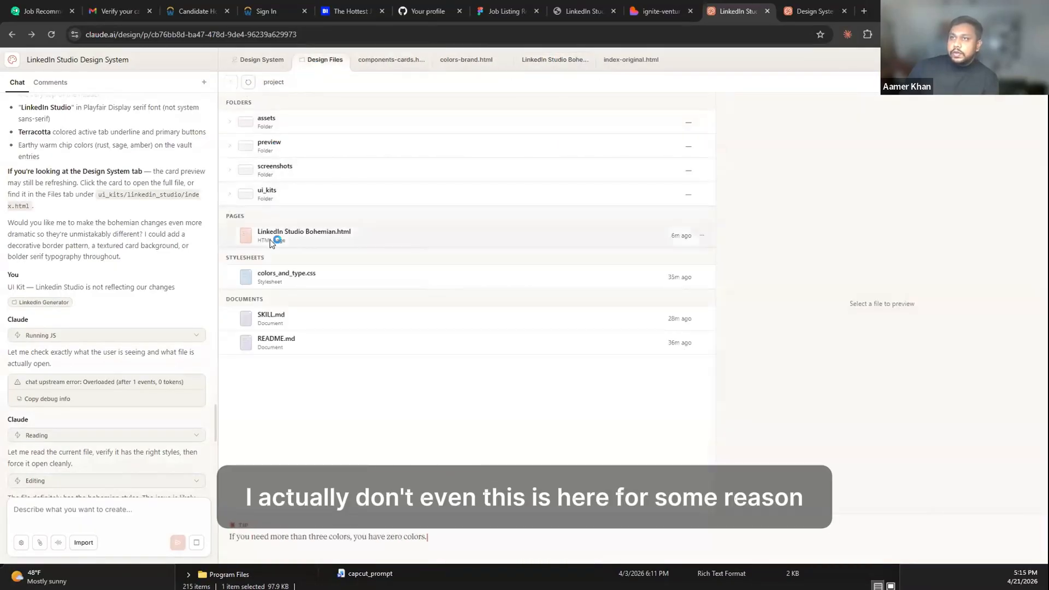
{"action": "double_click", "coordinate": [483, 231]}
{"action": "left_click", "coordinate": [321, 61]}
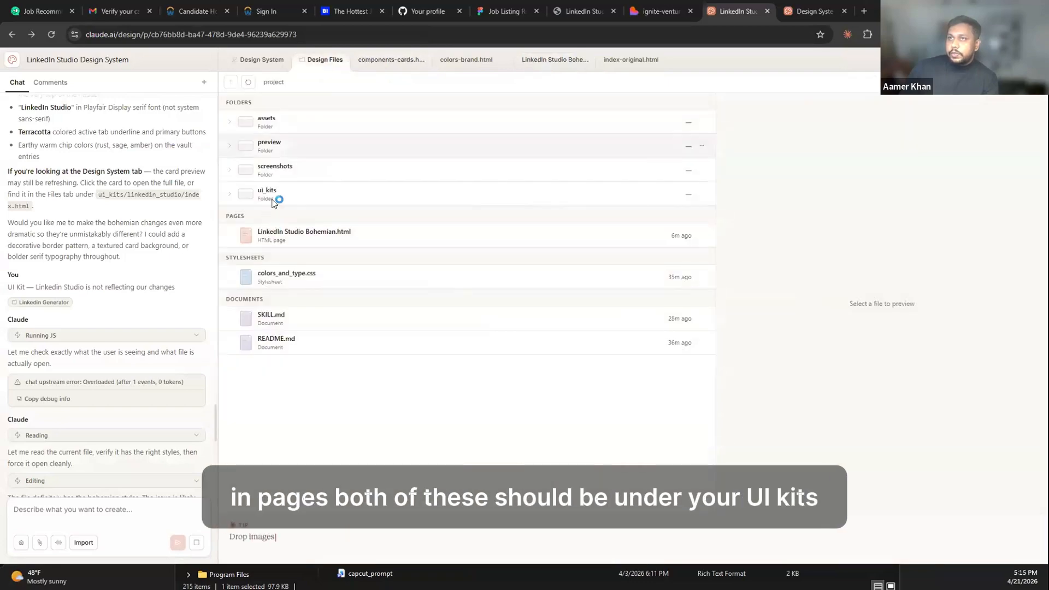
Open the ui_kits folder, expand linkedin_studio, and look at the index-original.html and index.html pages
{"action": "left_click", "coordinate": [246, 195]}
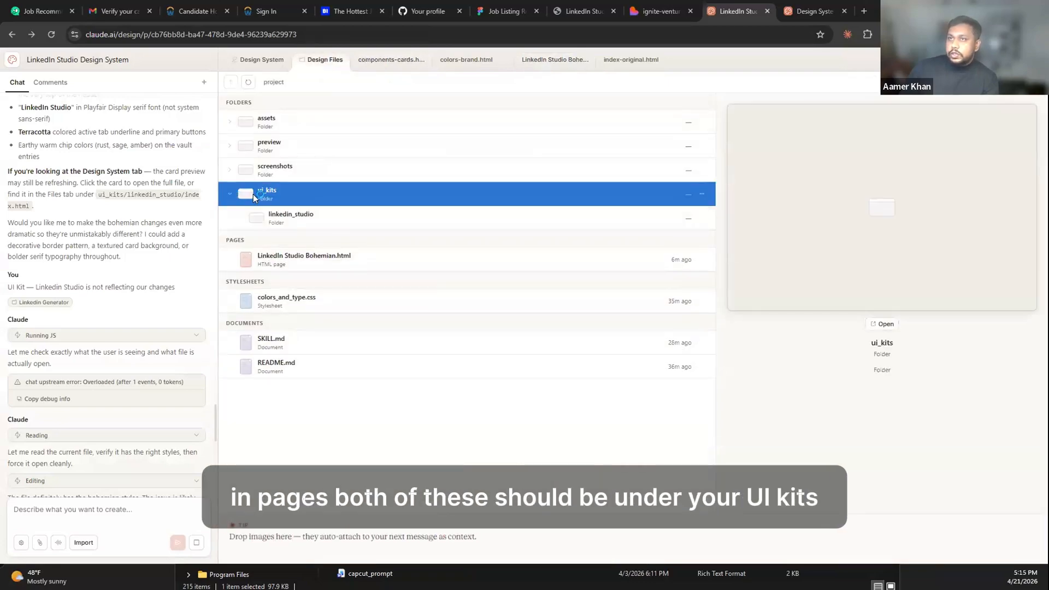
{"action": "double_click", "coordinate": [253, 195]}
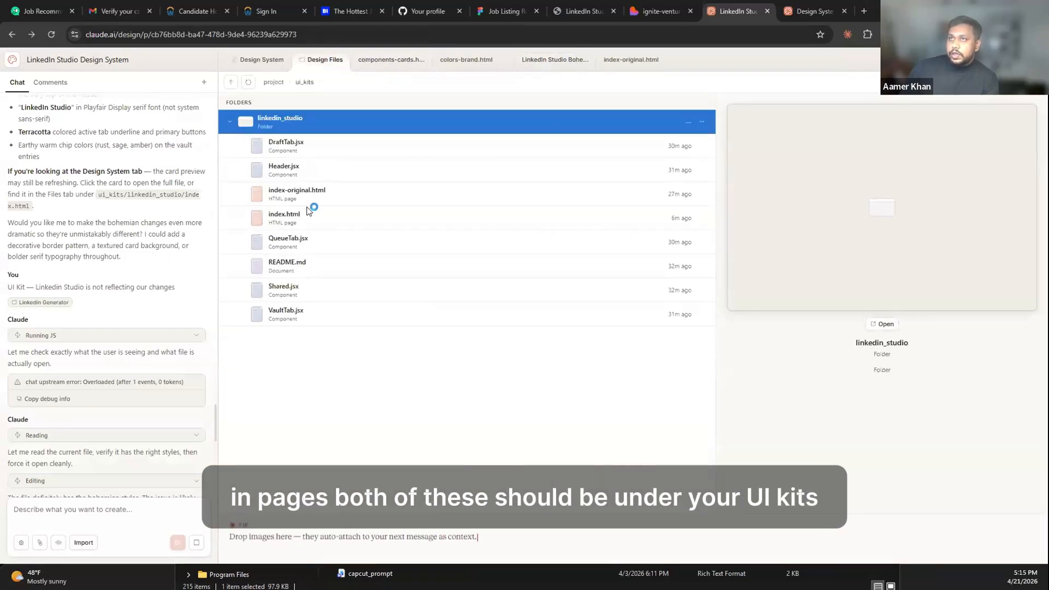
{"action": "left_click", "coordinate": [310, 217]}
{"action": "left_click", "coordinate": [320, 191]}
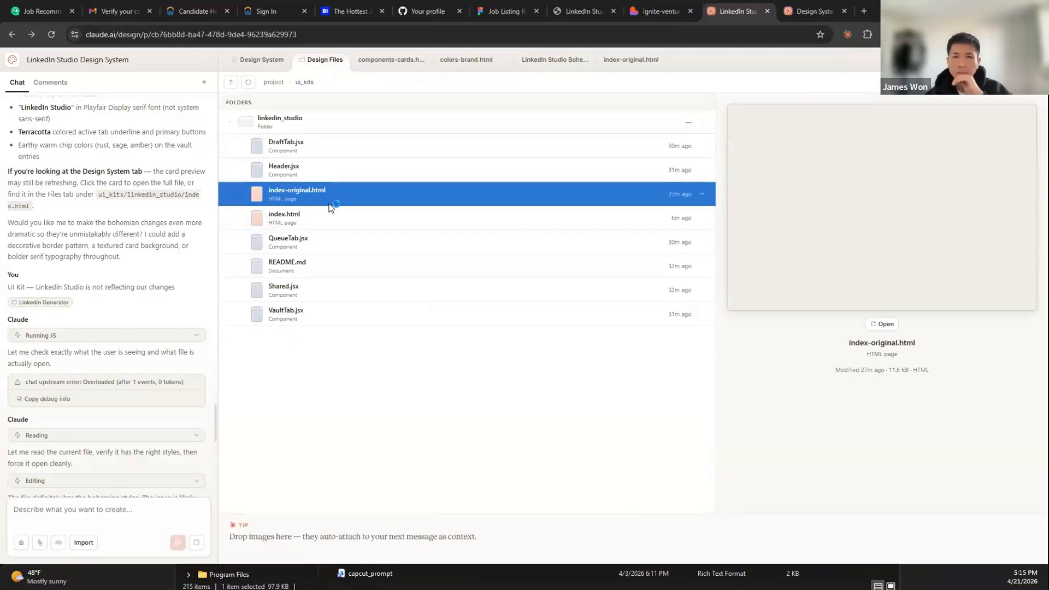
{"action": "left_click", "coordinate": [363, 212]}
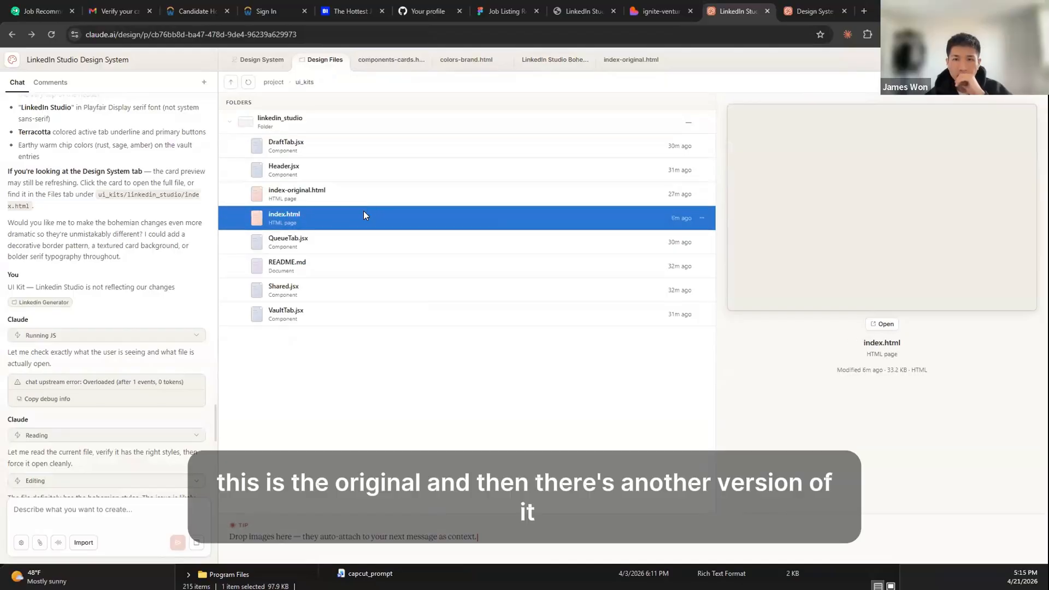
{"action": "left_click", "coordinate": [328, 193]}
Go back to the project root and check the open Bohemian, index-original.html, colors-brand.html and components-cards previews, ending in the design files
{"action": "left_click", "coordinate": [271, 83]}
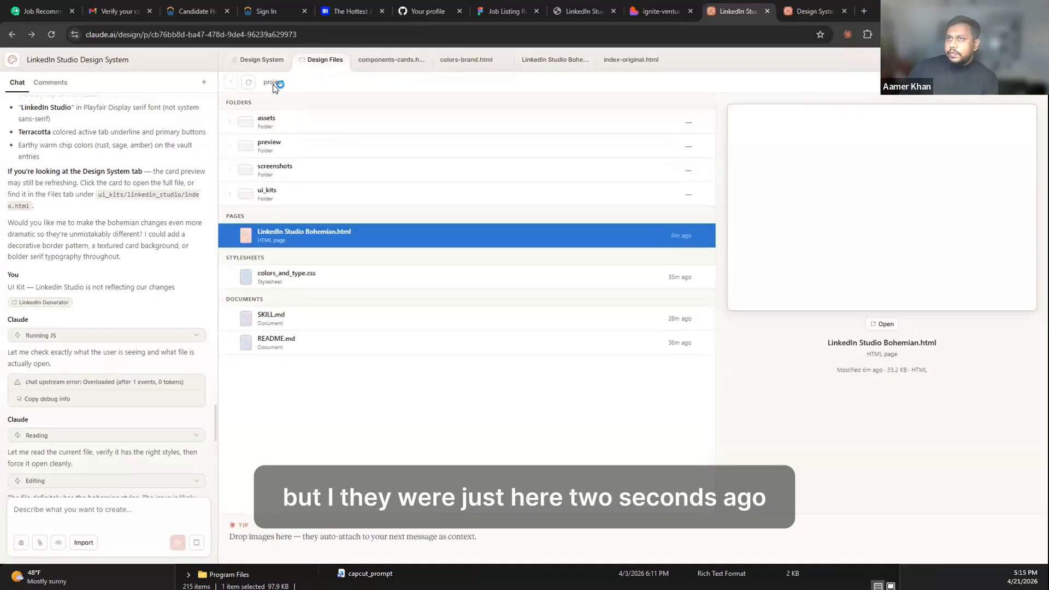
{"action": "left_click", "coordinate": [552, 61]}
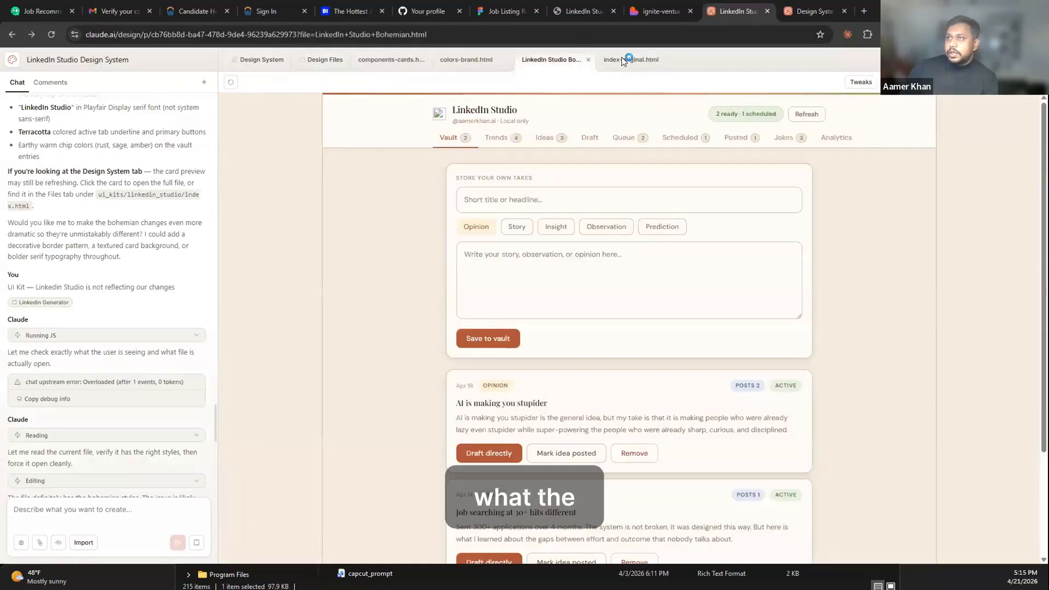
{"action": "left_click", "coordinate": [623, 60]}
{"action": "left_click", "coordinate": [471, 61]}
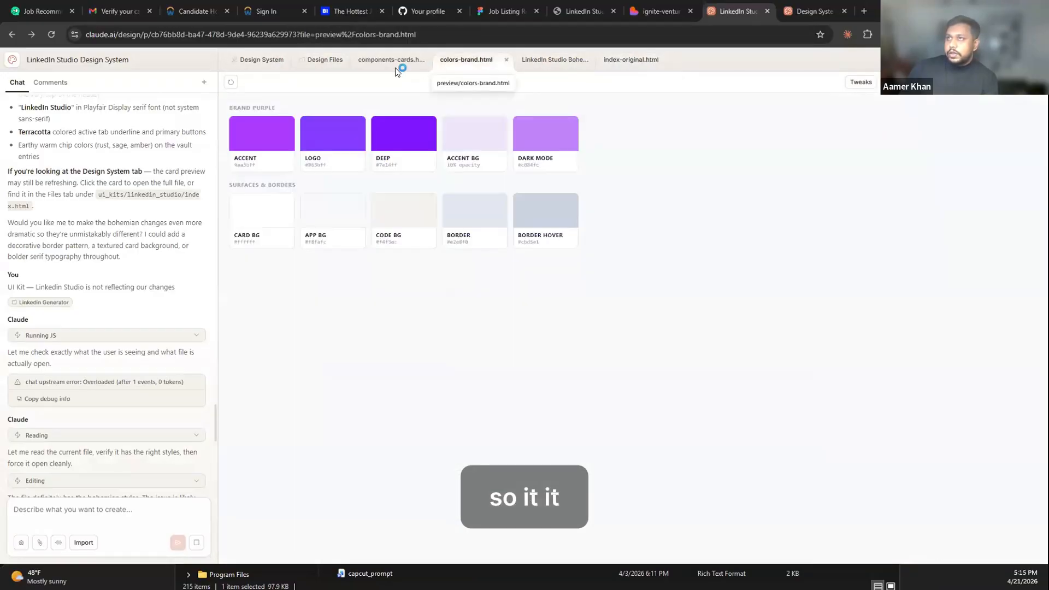
{"action": "left_click", "coordinate": [391, 60]}
{"action": "left_click", "coordinate": [322, 61]}
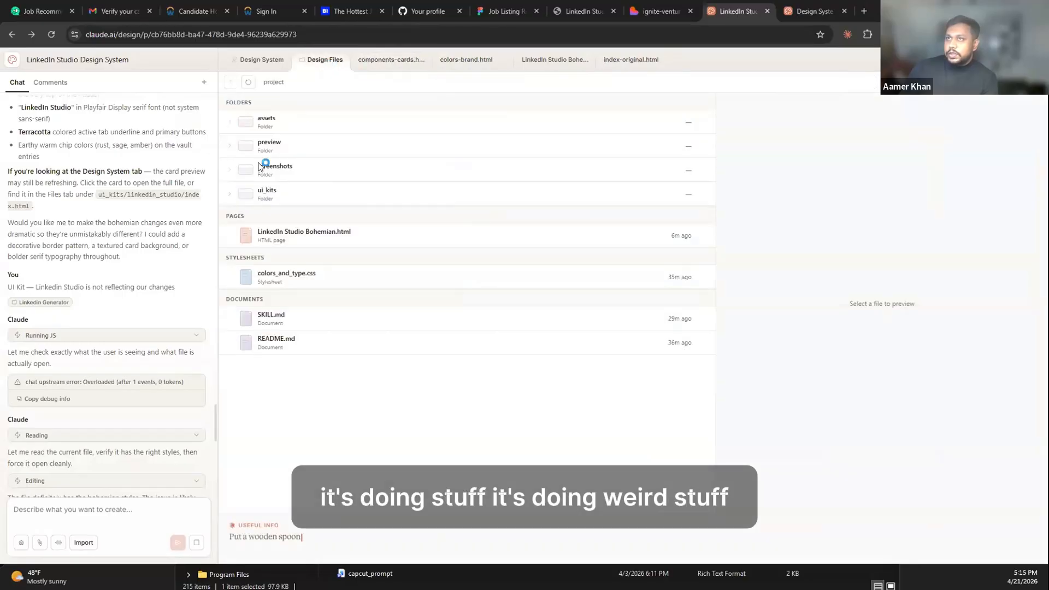
Open linkedin_studio inside ui_kits and compare the previews of index-original.html and index.html
{"action": "left_click", "coordinate": [271, 193]}
{"action": "double_click", "coordinate": [301, 216]}
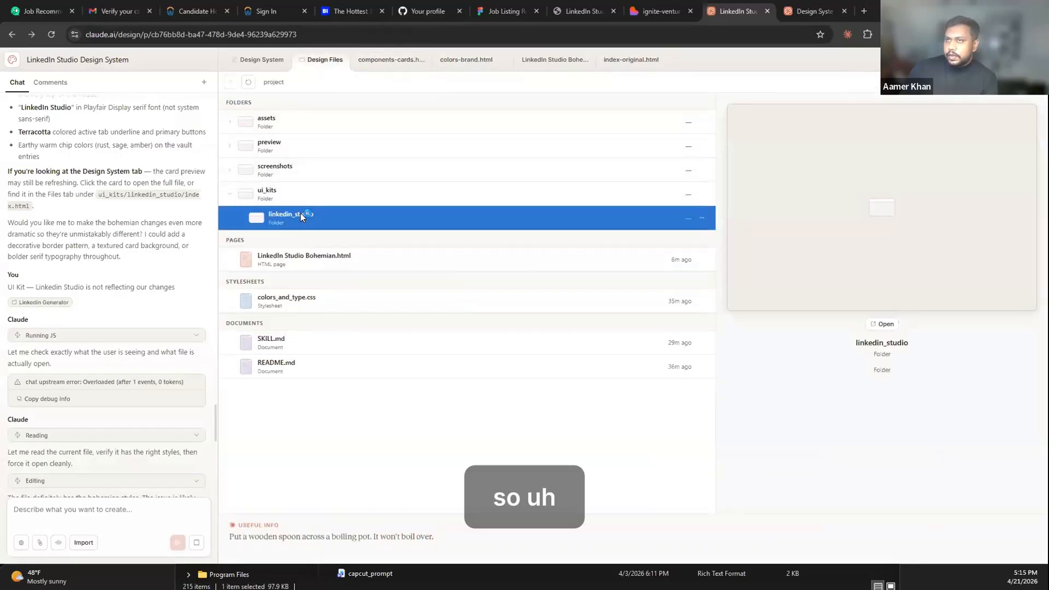
{"action": "left_click", "coordinate": [305, 144]}
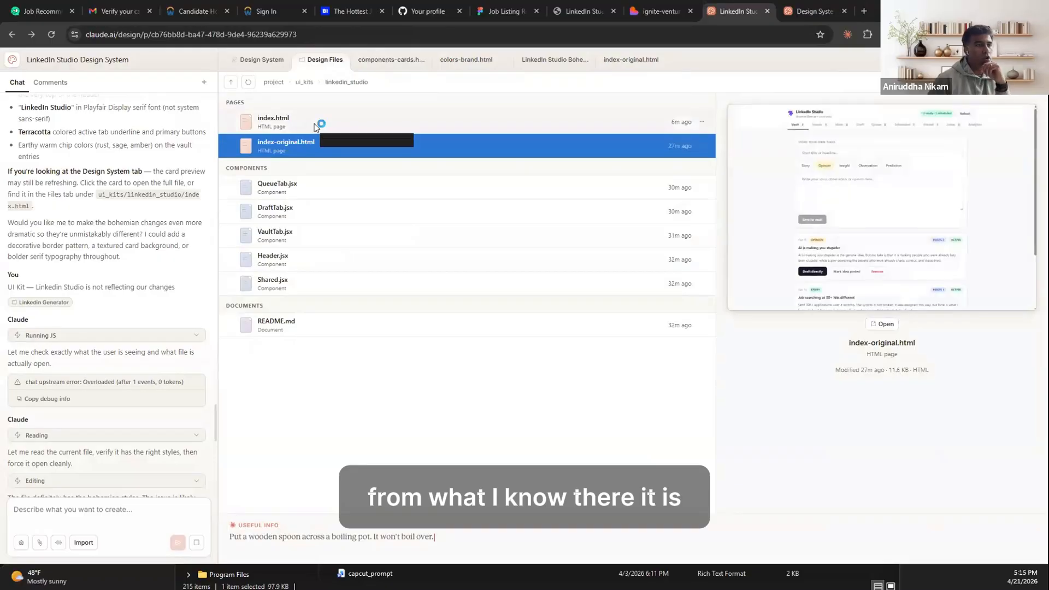
{"action": "left_click", "coordinate": [316, 122]}
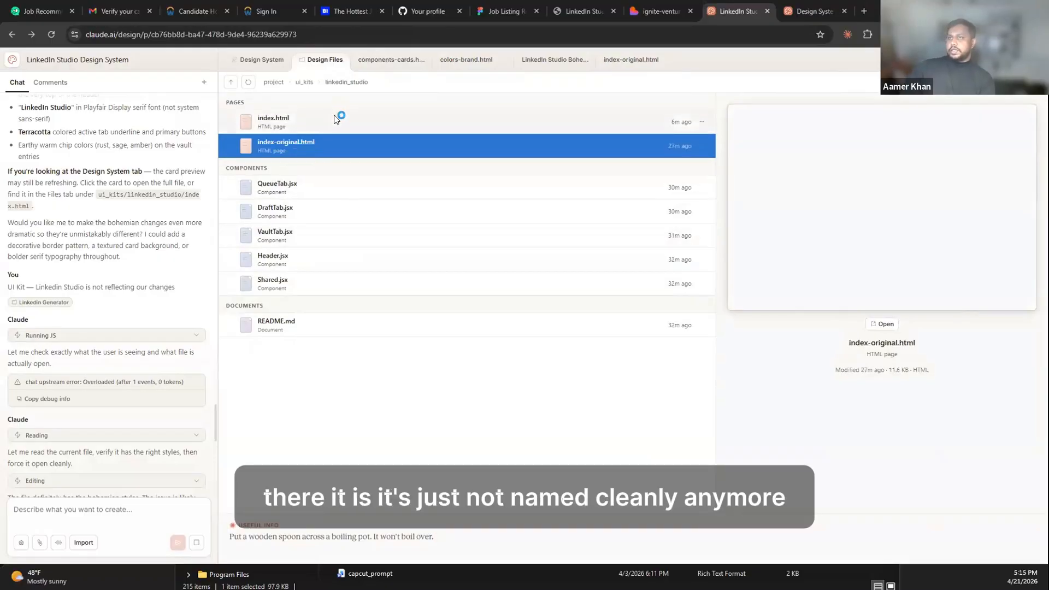
{"action": "left_click", "coordinate": [339, 141]}
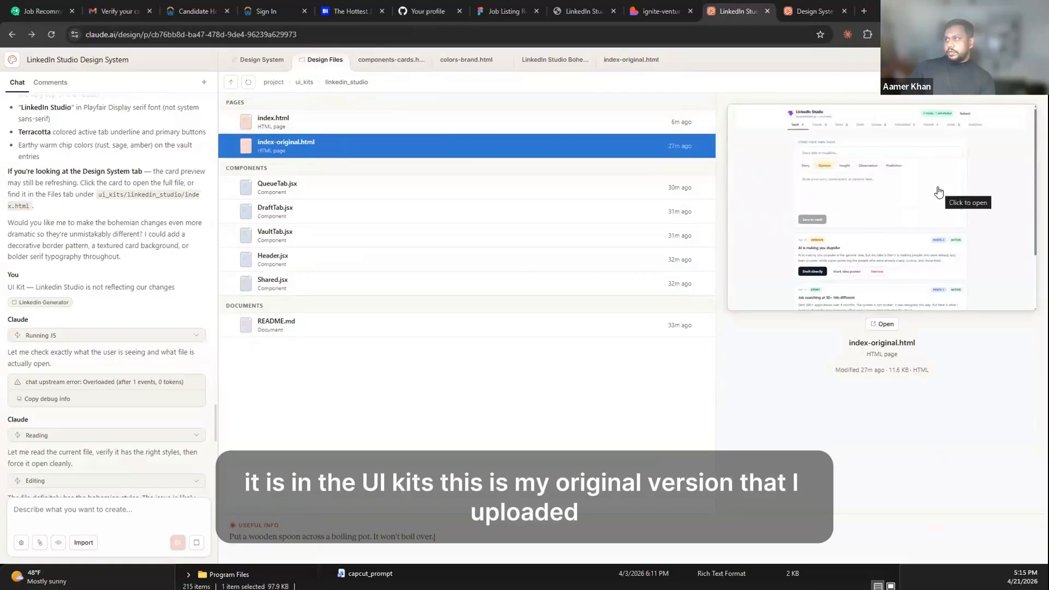
{"action": "left_click", "coordinate": [398, 130]}
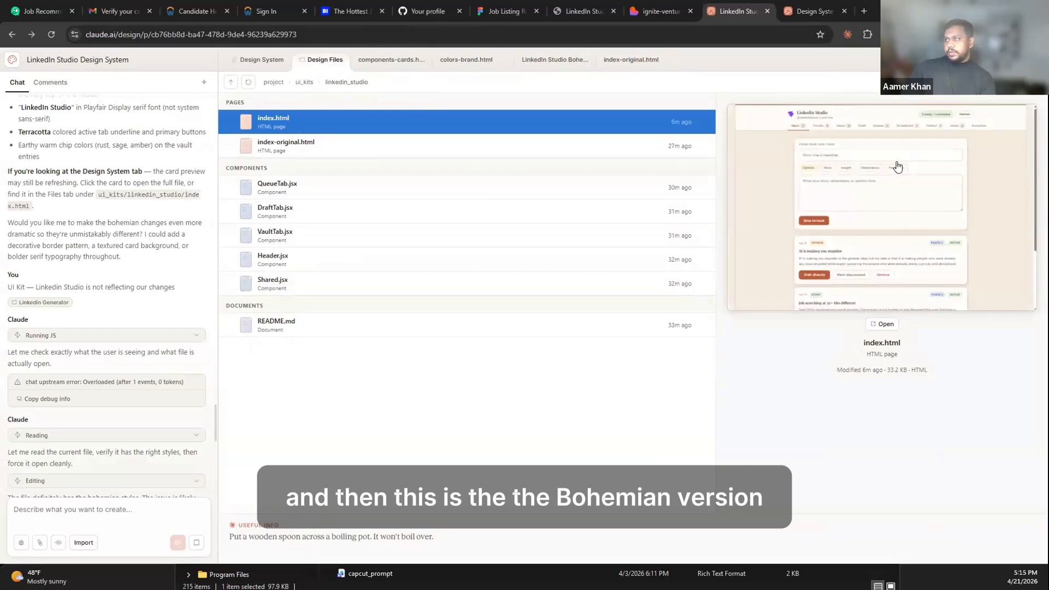
Review the chat down to the forest green/woodsy UI kit request and highlight the extra-usage notice
{"action": "scroll", "coordinate": [92, 313], "scroll_direction": "down", "scroll_amount": 6}
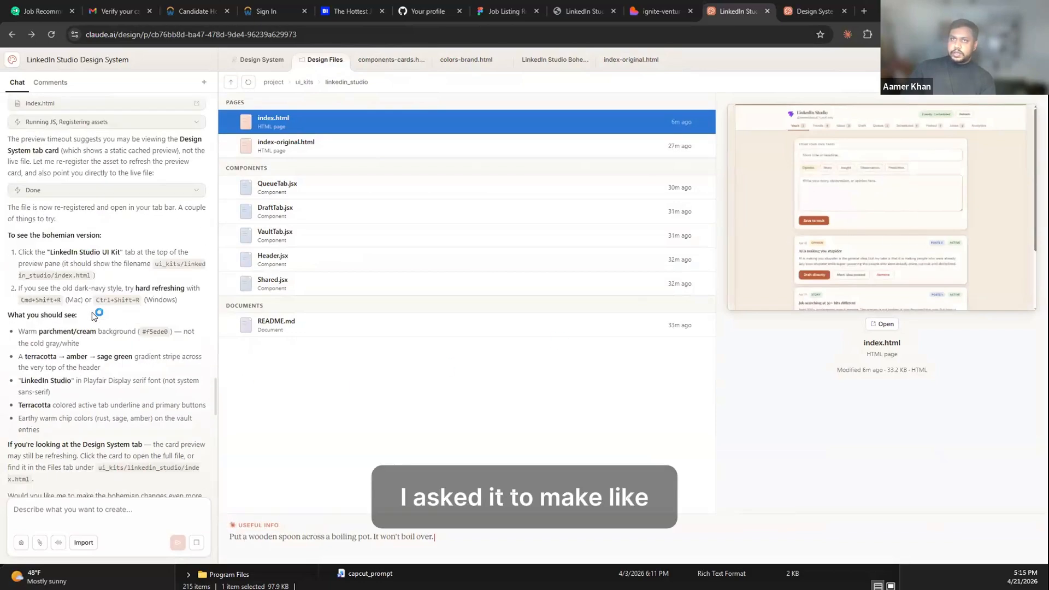
{"action": "scroll", "coordinate": [96, 319], "scroll_direction": "down", "scroll_amount": 10}
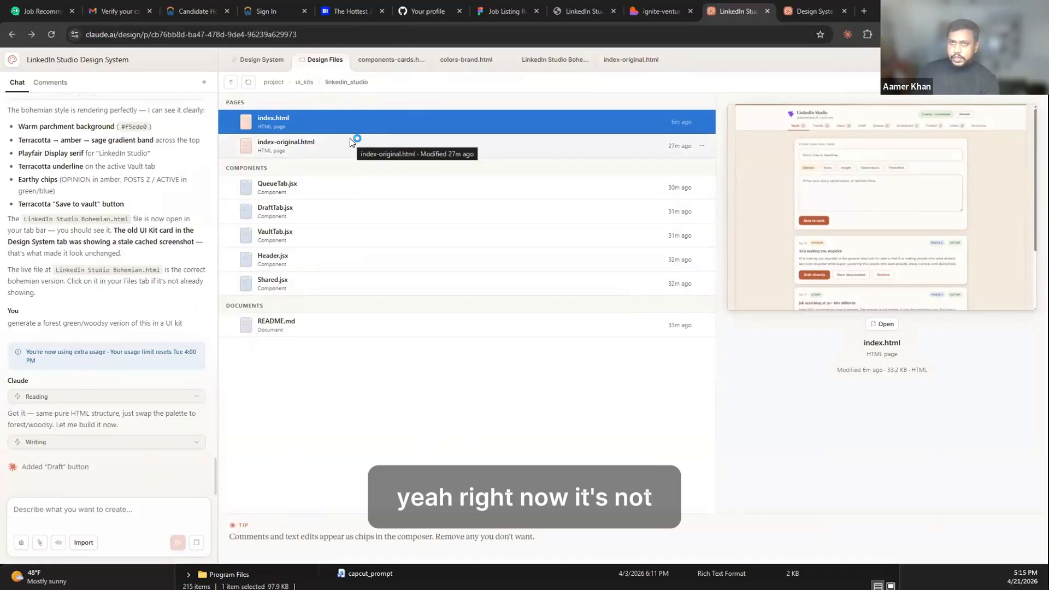
{"action": "left_click_drag", "start_coordinate": [39, 361], "coordinate": [15, 343]}
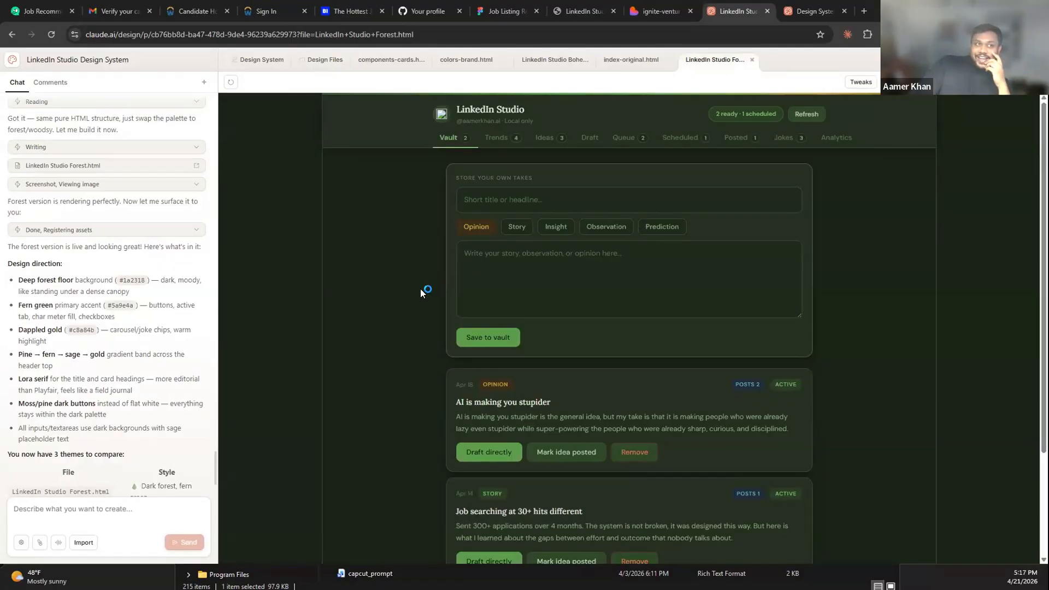
Leave the forest preview for the design files, open ui_kits/linkedin_studio and check its index.html and index-original.html pages
{"action": "left_click", "coordinate": [325, 59]}
{"action": "left_click", "coordinate": [276, 61]}
{"action": "left_click", "coordinate": [306, 62]}
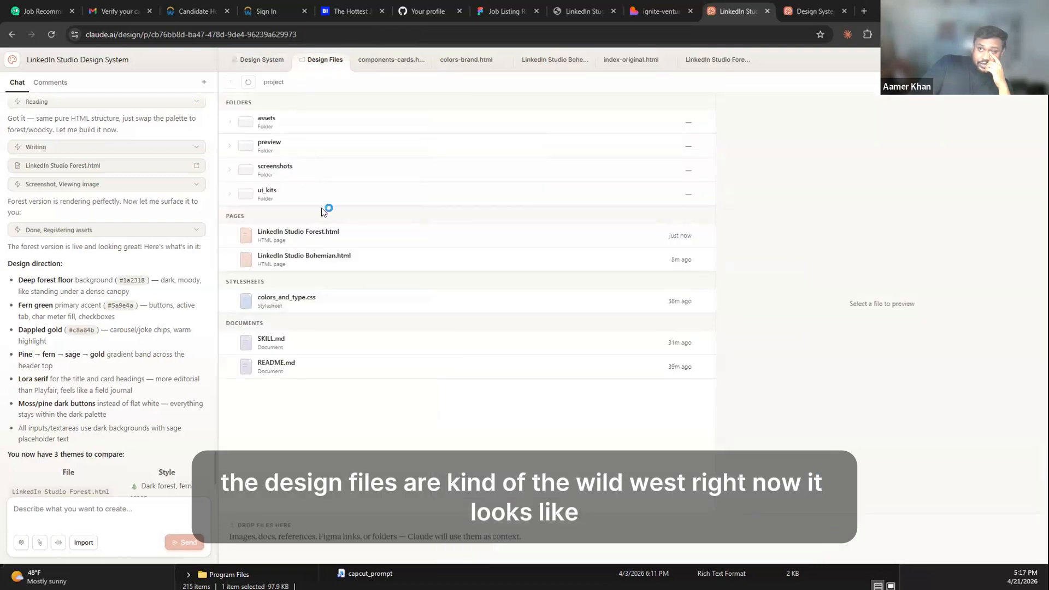
{"action": "left_click", "coordinate": [295, 200]}
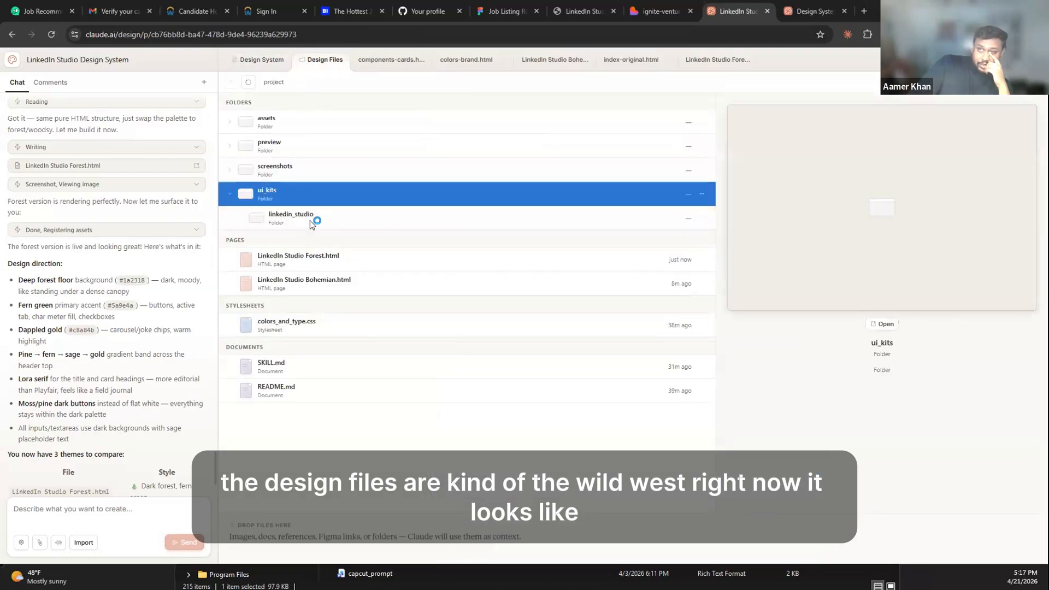
{"action": "double_click", "coordinate": [309, 221]}
{"action": "left_click", "coordinate": [281, 143]}
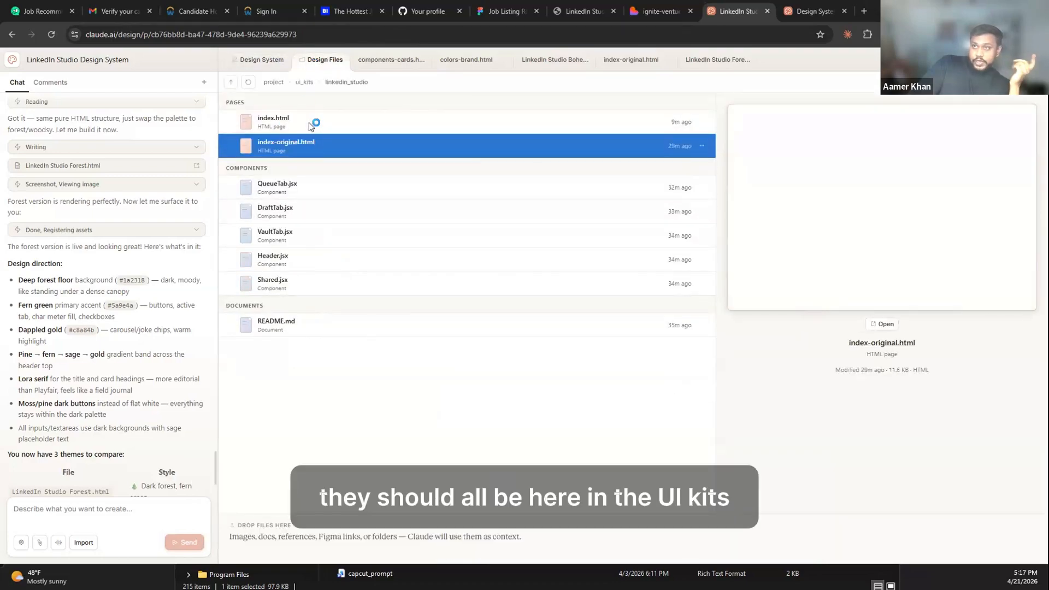
{"action": "left_click", "coordinate": [315, 120]}
{"action": "left_click", "coordinate": [322, 142]}
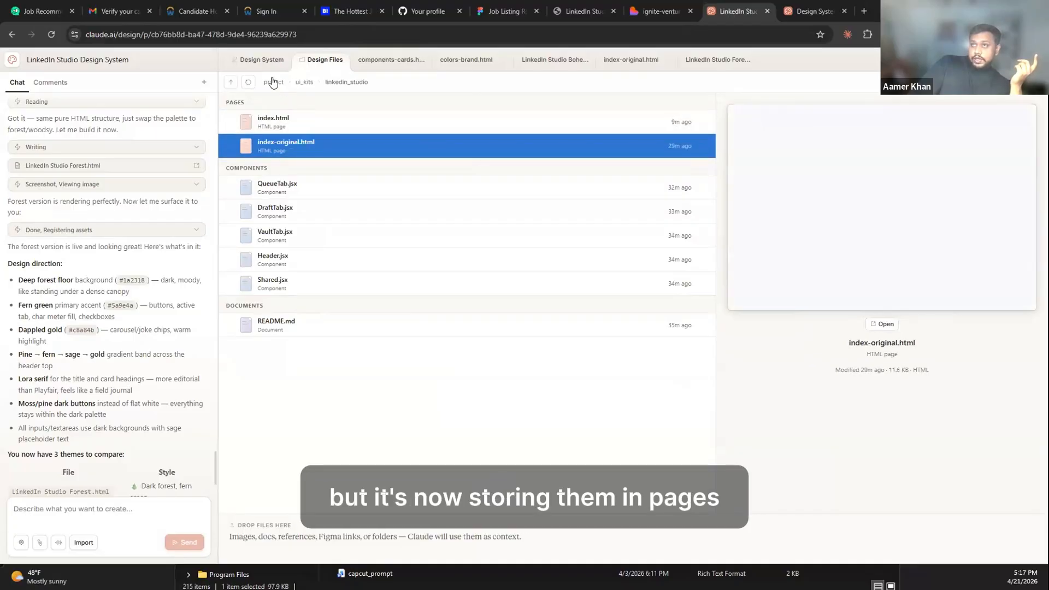
Return to the project root and preview LinkedIn Studio Bohemian.html and LinkedIn Studio Forest.html
{"action": "left_click", "coordinate": [273, 82]}
{"action": "left_click", "coordinate": [260, 265]}
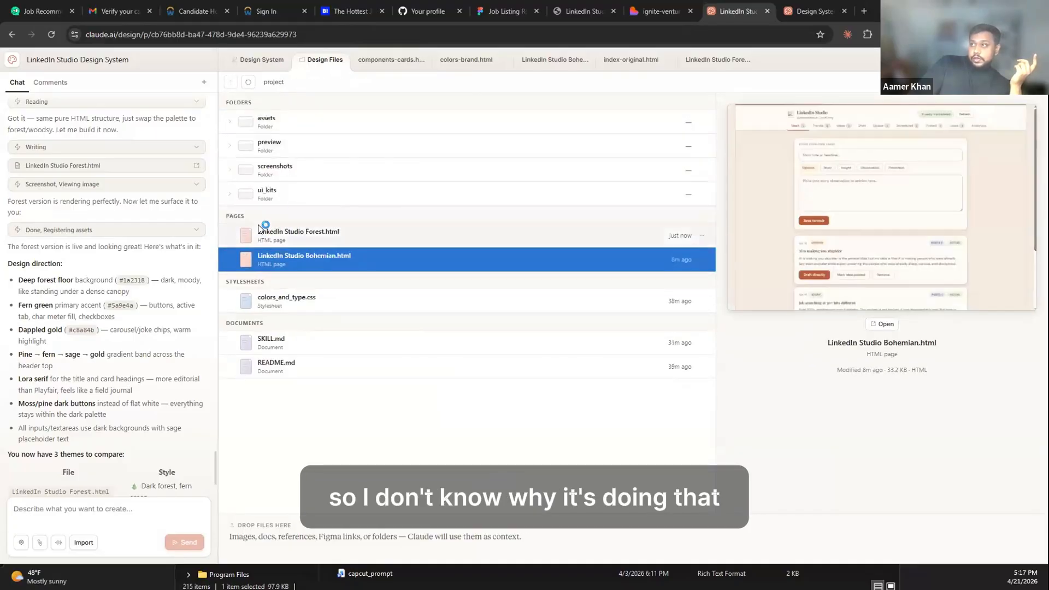
{"action": "left_click", "coordinate": [259, 228]}
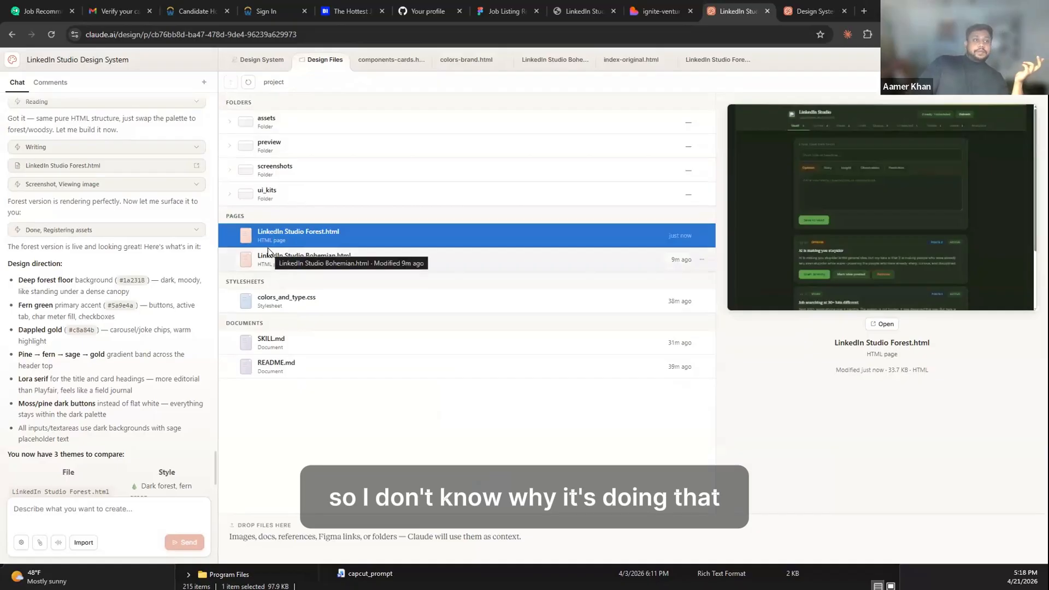